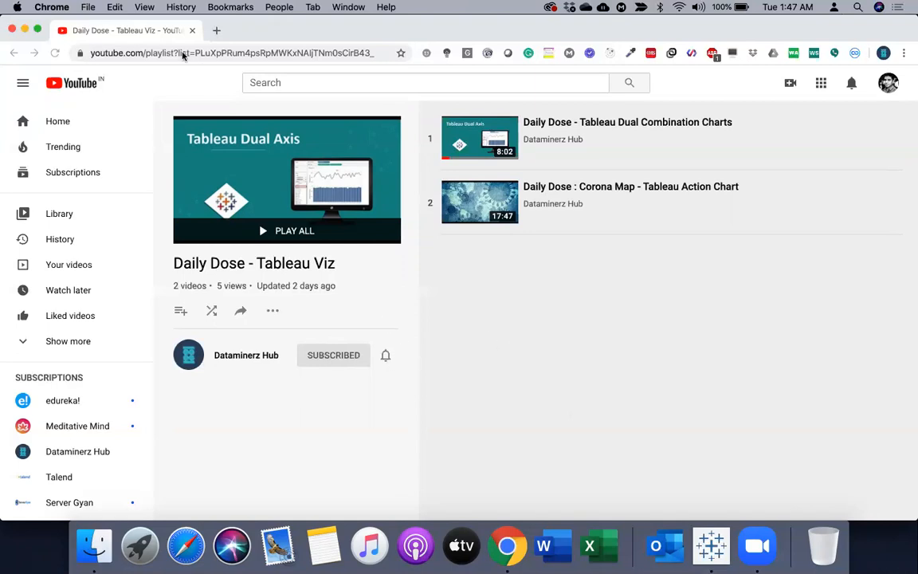
# Step: Switch to Tableau and place the Sales measure on the rows, split by Segment
pyautogui.click(24, 30)
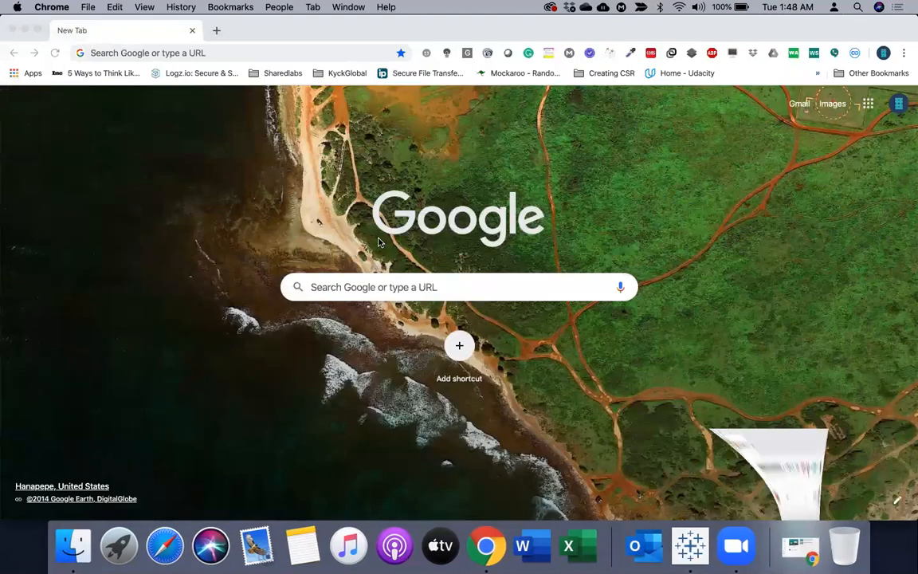
pyautogui.click(705, 539)
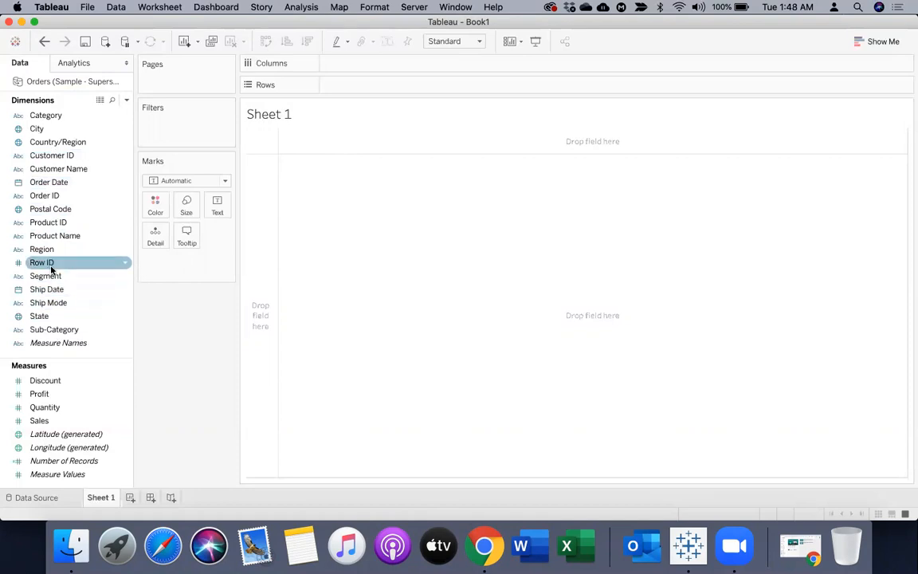
pyautogui.moveTo(48, 420); pyautogui.dragTo(360, 94)
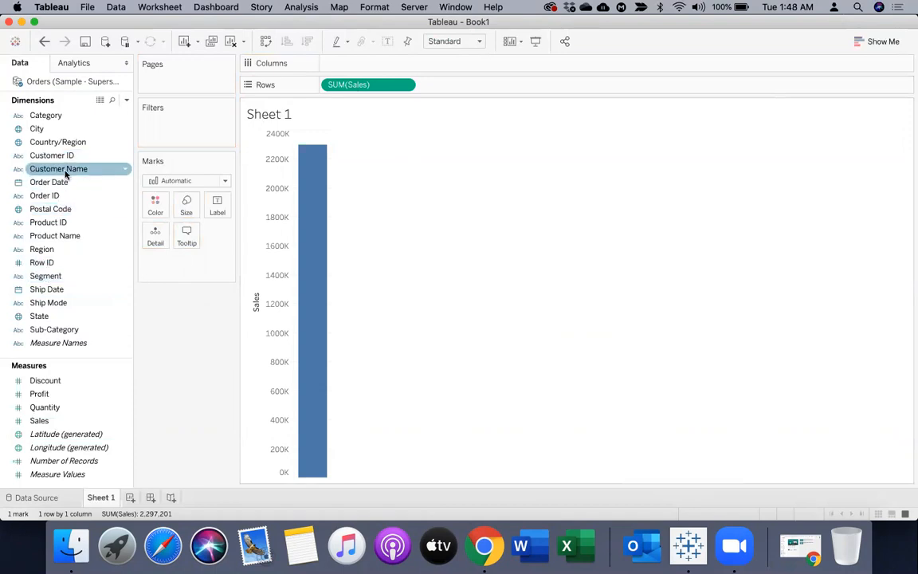
pyautogui.moveTo(50, 276); pyautogui.dragTo(330, 85)
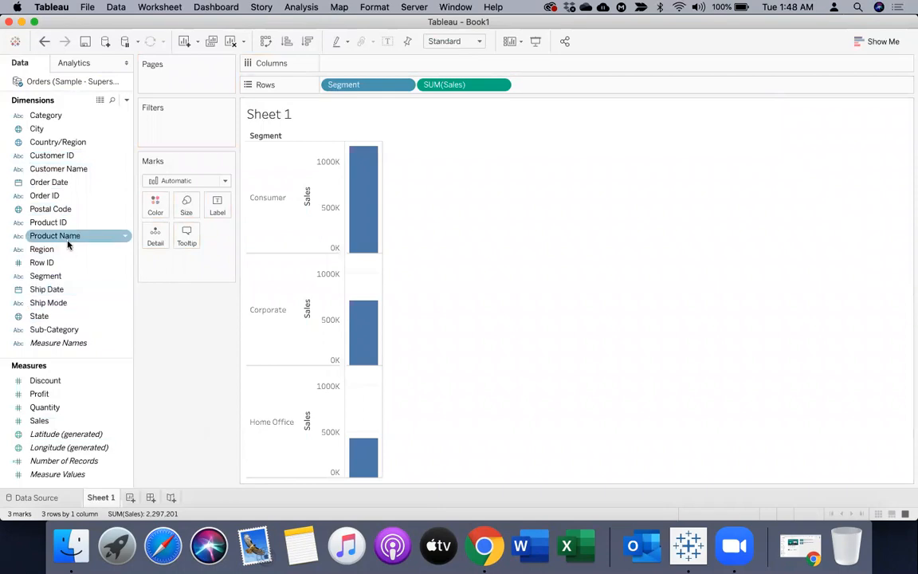
# Step: Add Order Date to the columns as a continuous month
pyautogui.moveTo(62, 181); pyautogui.dragTo(369, 63)
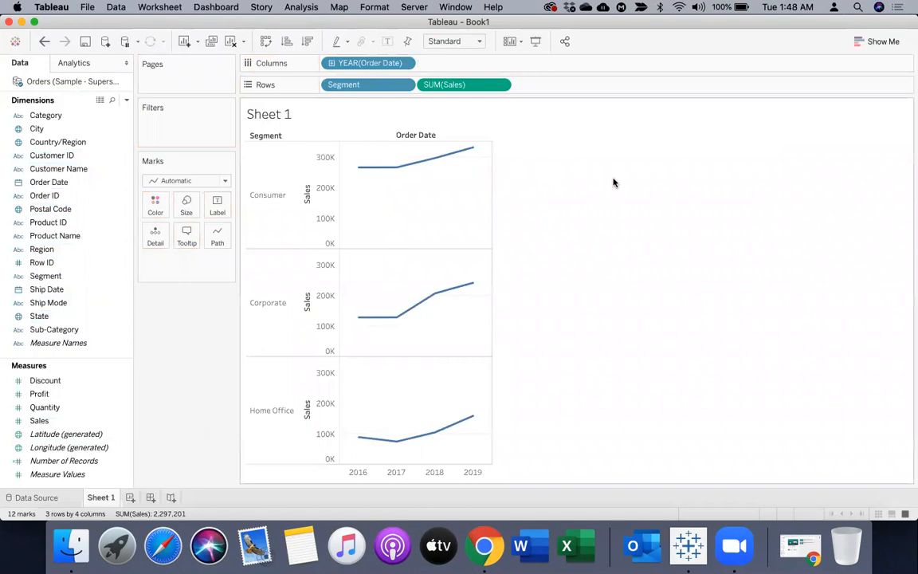
pyautogui.click(405, 64)
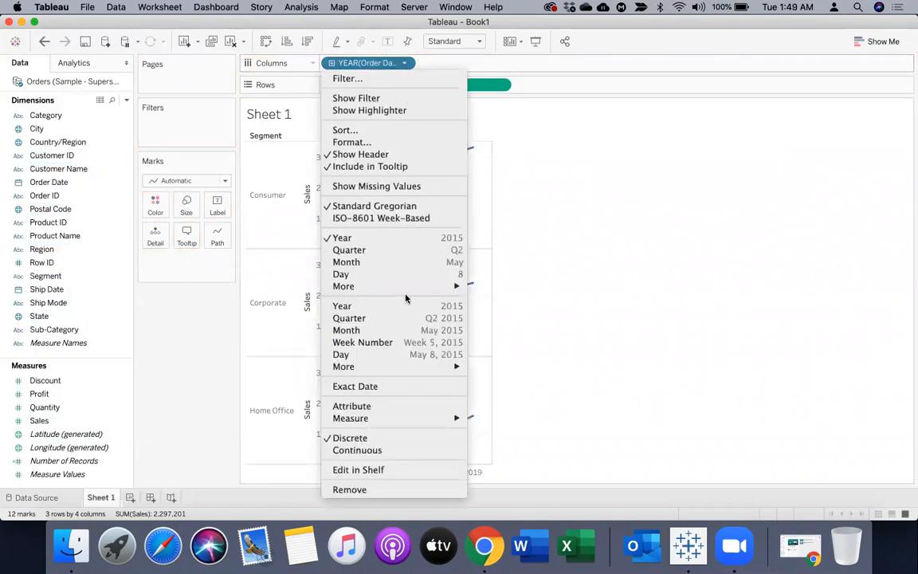
pyautogui.click(390, 333)
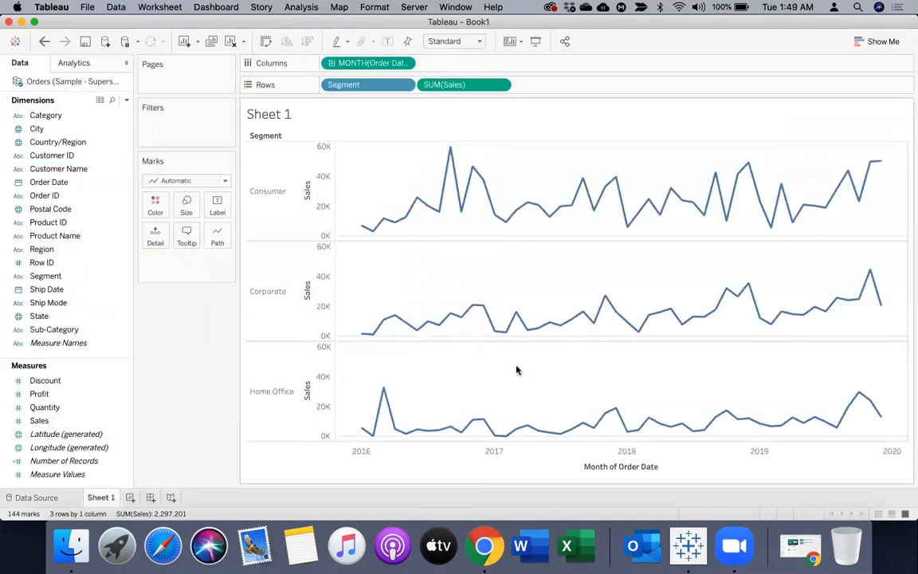
# Step: Move Segment from the rows to the Color mark and hide its color legend
pyautogui.moveTo(484, 189)
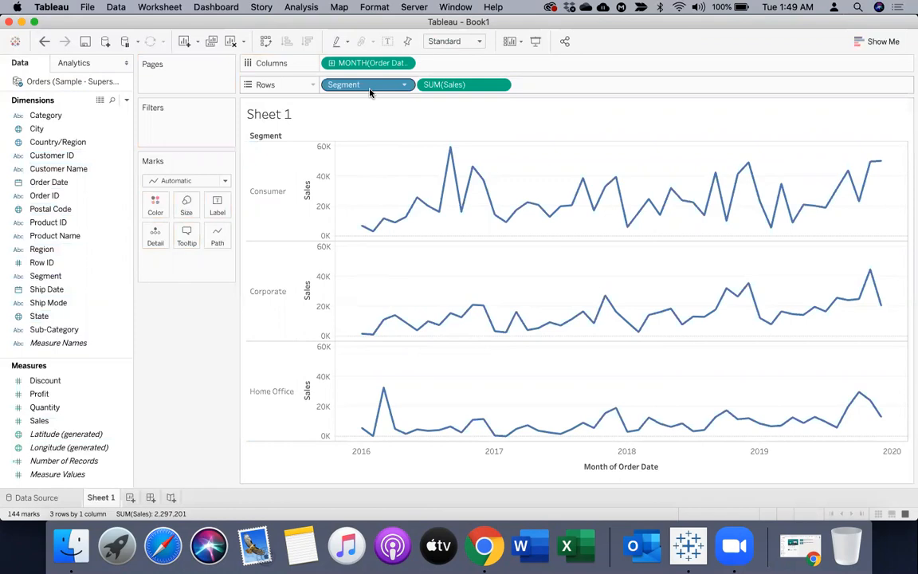
pyautogui.moveTo(368, 88); pyautogui.dragTo(157, 208)
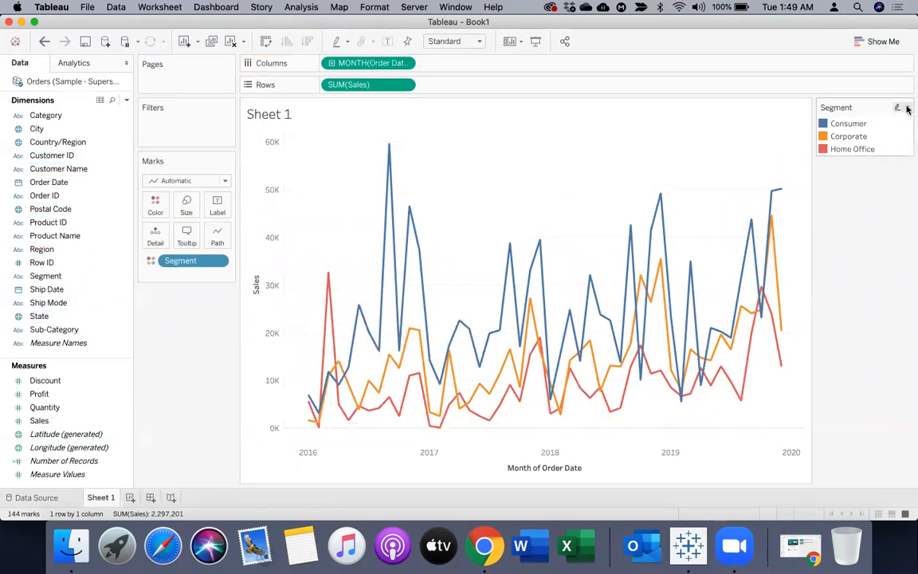
pyautogui.click(907, 110)
pyautogui.click(834, 208)
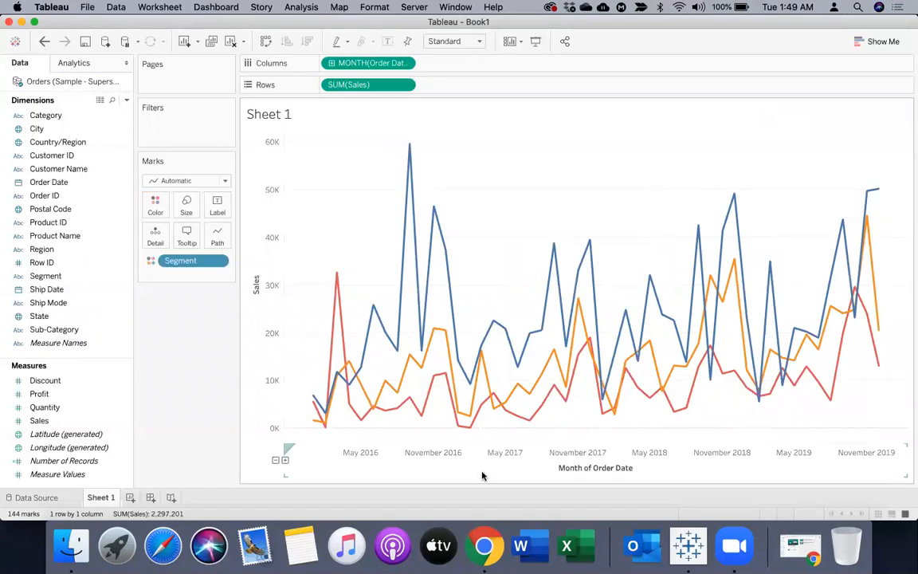
# Step: Format the sheet's default cell, pane and header borders as thin solid black lines
pyautogui.rightClick(479, 157)
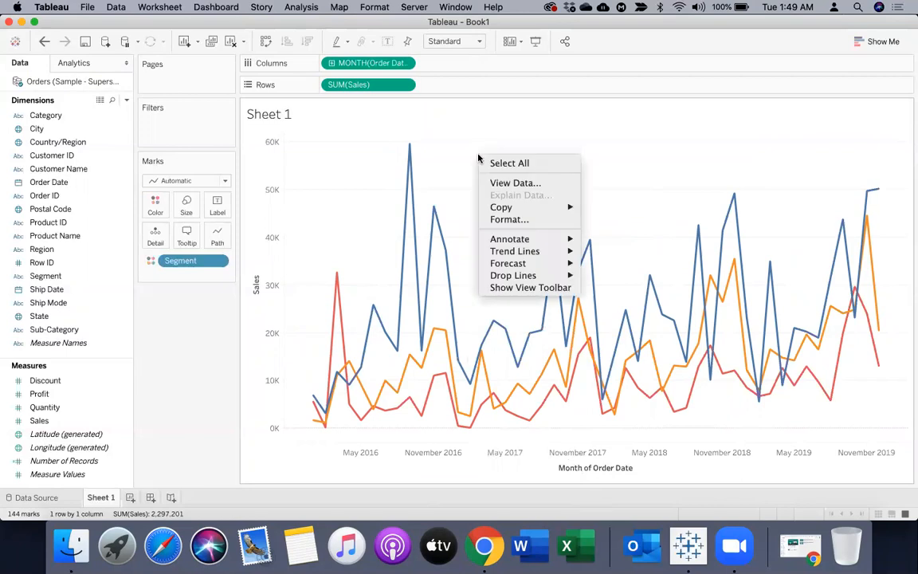
pyautogui.click(500, 220)
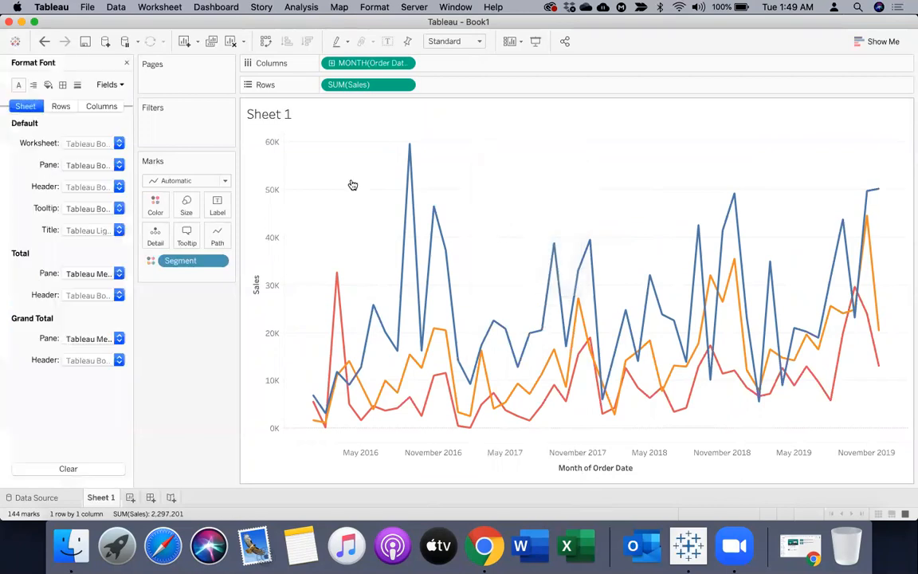
pyautogui.click(62, 85)
pyautogui.click(76, 145)
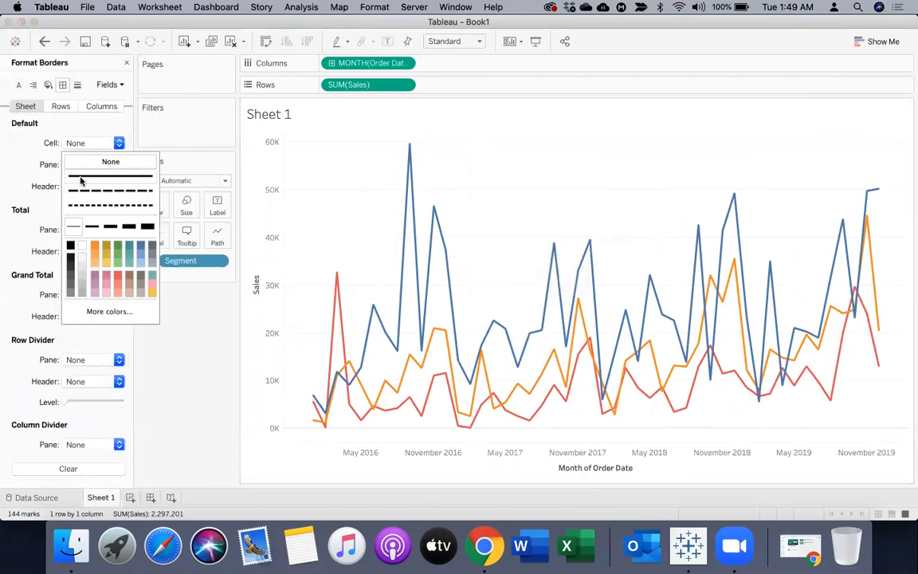
pyautogui.click(72, 227)
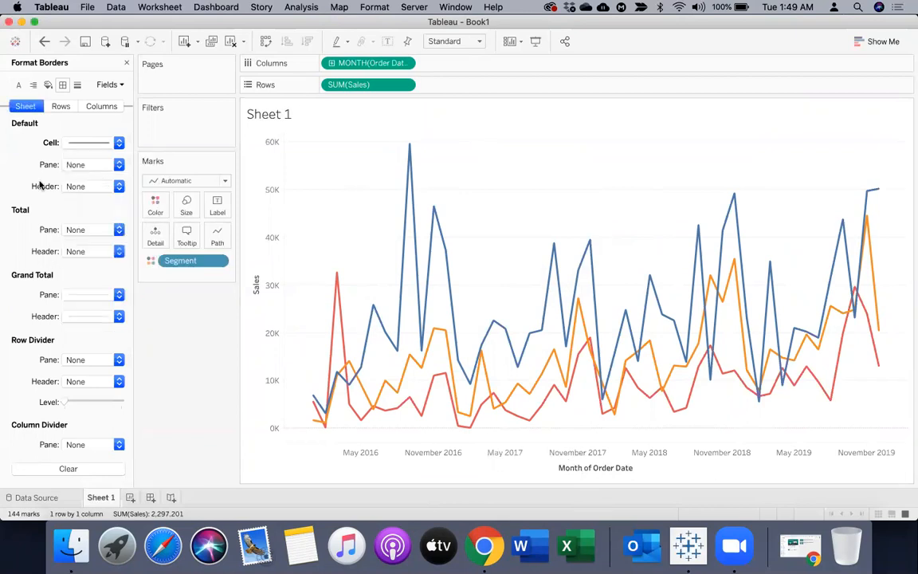
pyautogui.click(79, 165)
pyautogui.click(73, 249)
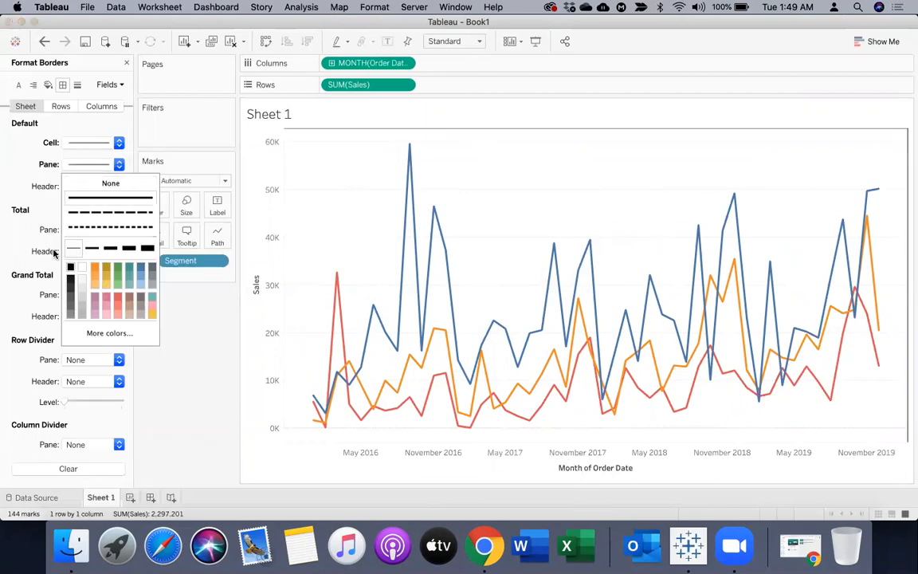
pyautogui.click(82, 188)
pyautogui.click(73, 269)
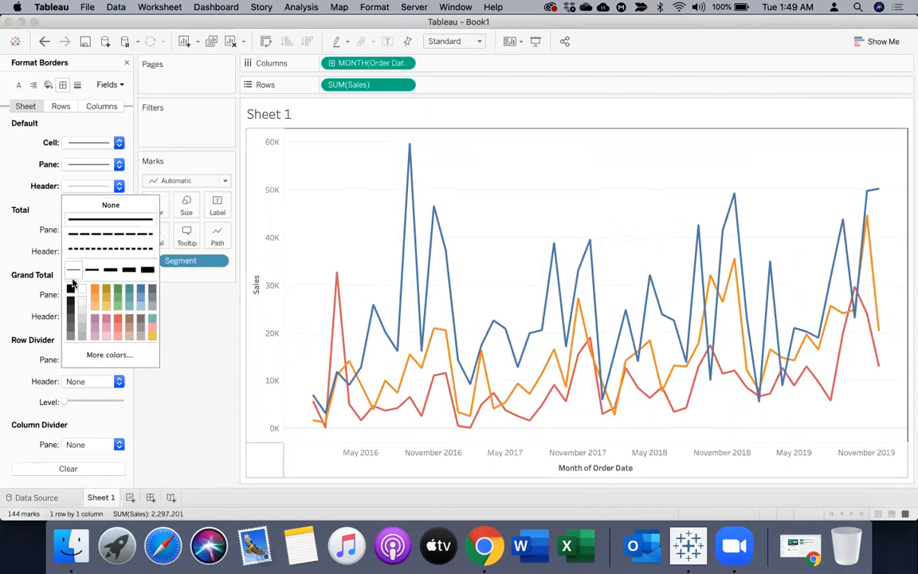
pyautogui.click(25, 237)
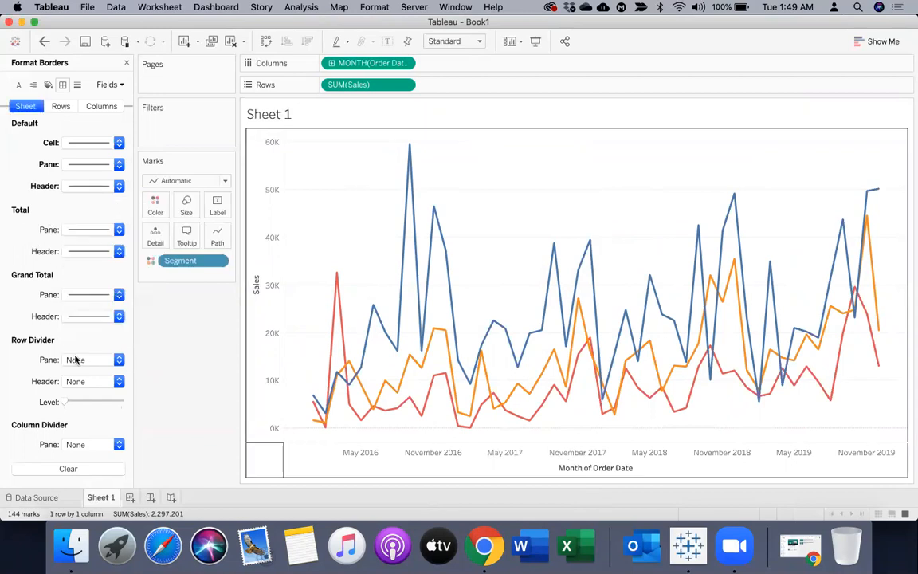
# Step: Set the pane borders of the row divider and column divider to thin solid black lines
pyautogui.scroll(-2, 75, 323)
pyautogui.click(79, 309)
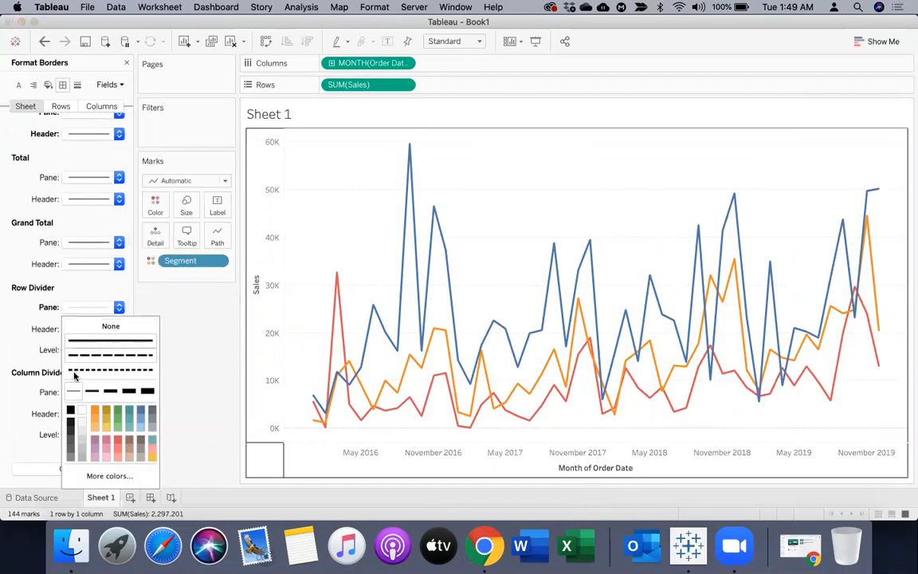
pyautogui.click(70, 414)
pyautogui.click(26, 287)
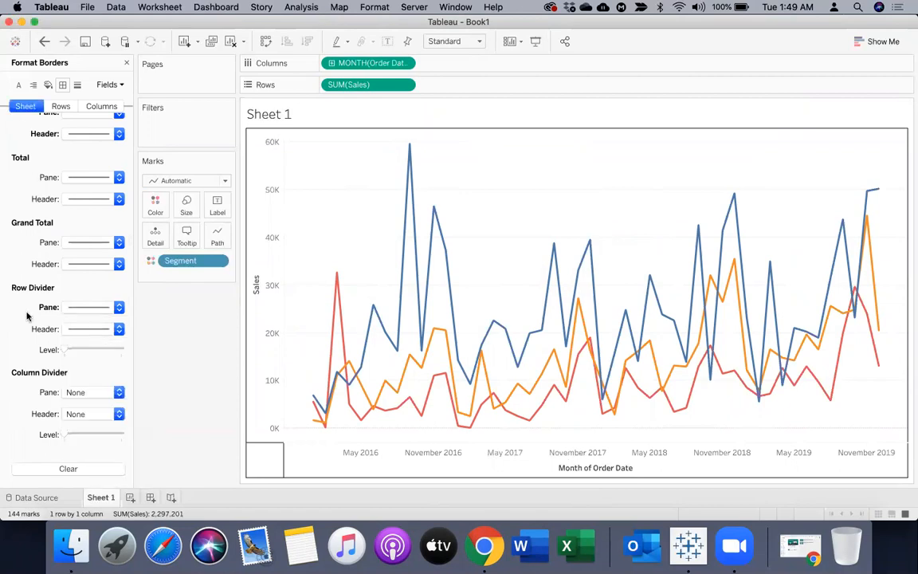
pyautogui.scroll(-1, 73, 385)
pyautogui.click(76, 381)
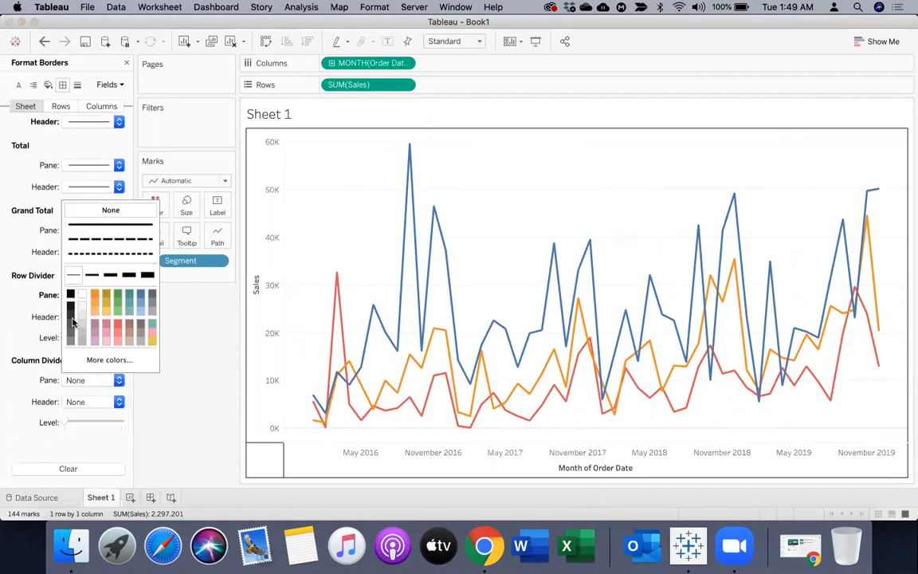
pyautogui.click(71, 295)
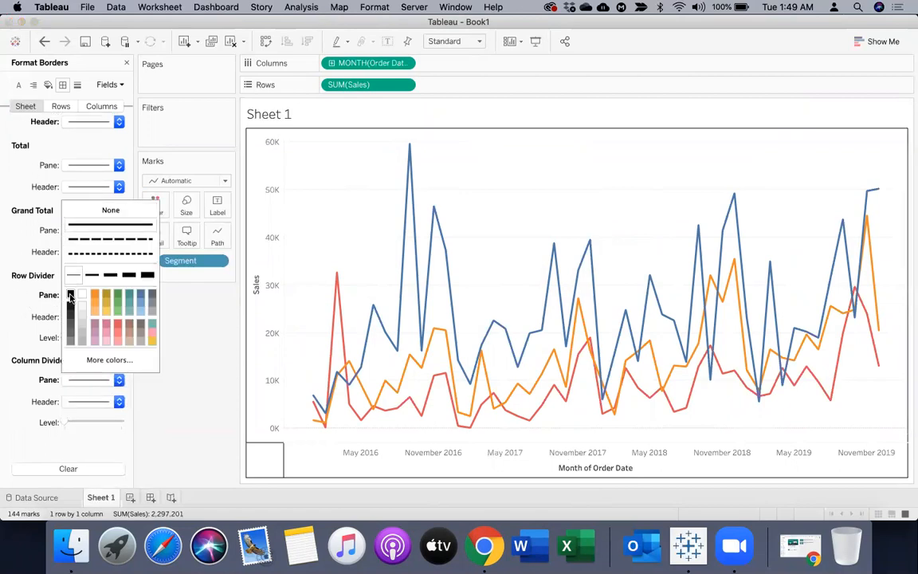
pyautogui.click(201, 424)
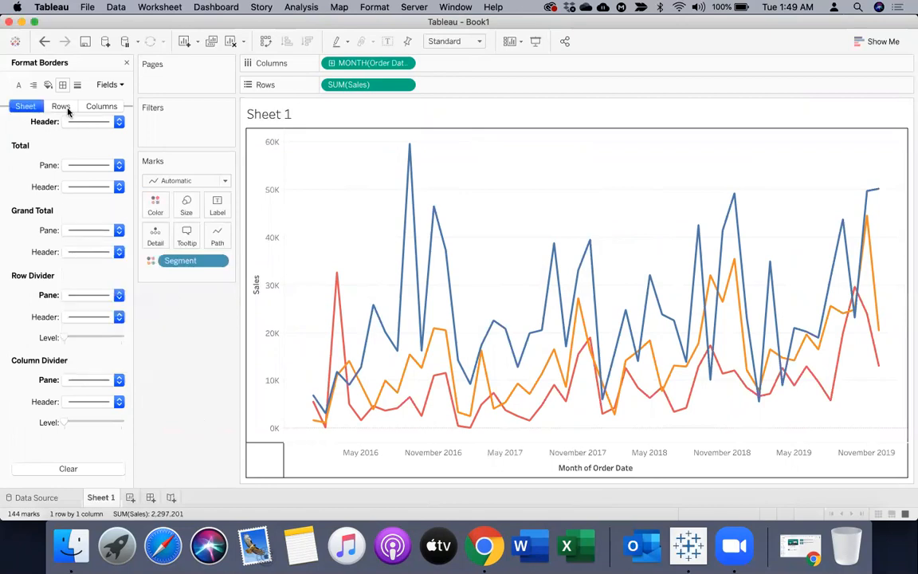
# Step: Try thin solid black grid lines on the sheet and set the grid lines back to None
pyautogui.click(78, 85)
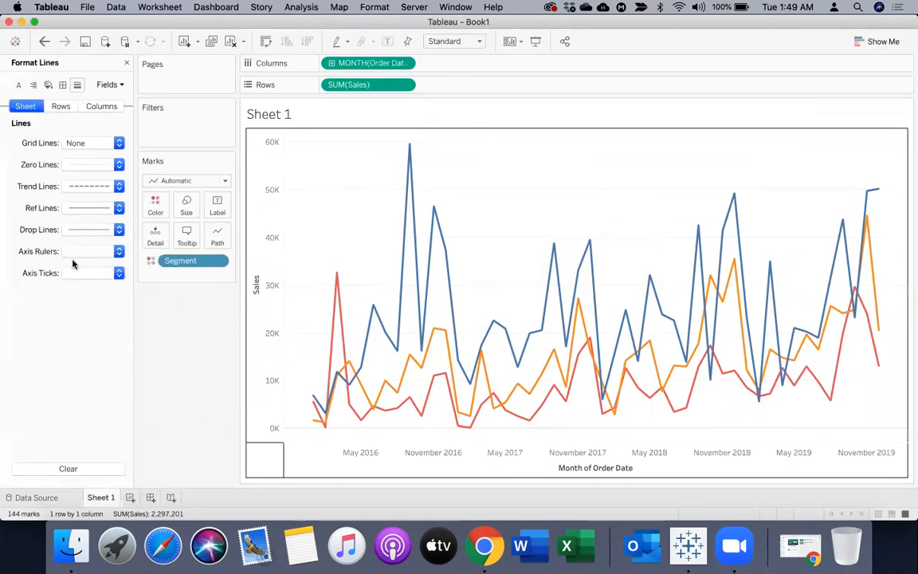
pyautogui.click(71, 143)
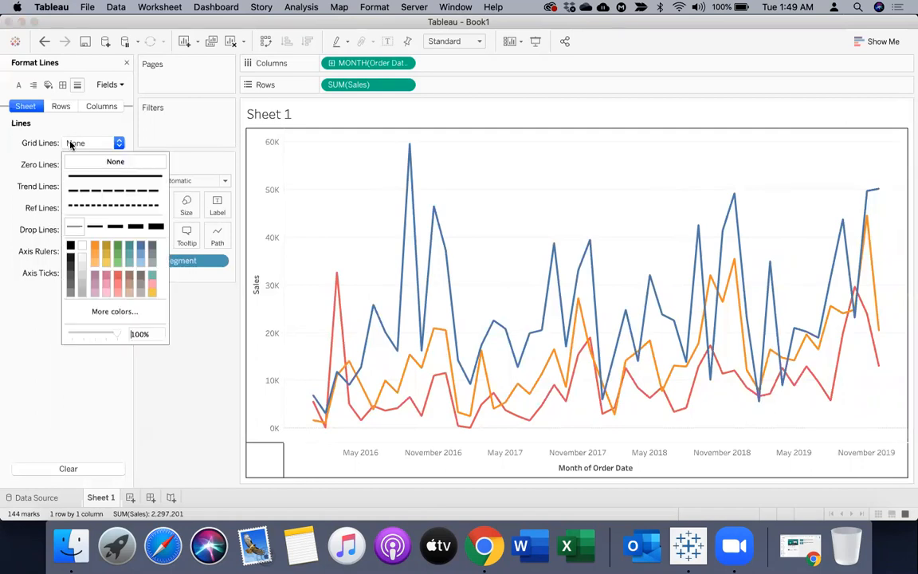
pyautogui.click(73, 228)
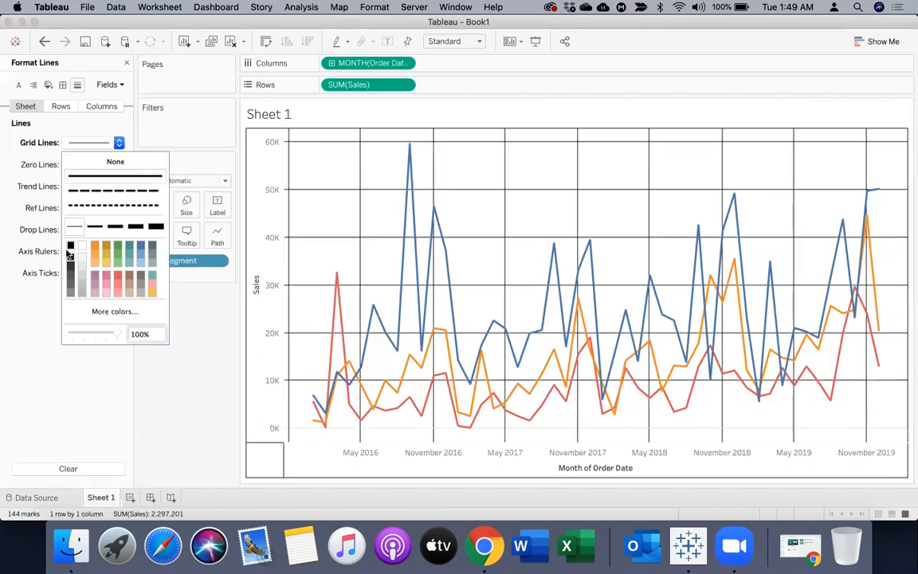
pyautogui.click(86, 162)
# Step: Format the sheet's zero lines as thin dotted black and its axis rulers as thin solid black
pyautogui.click(80, 165)
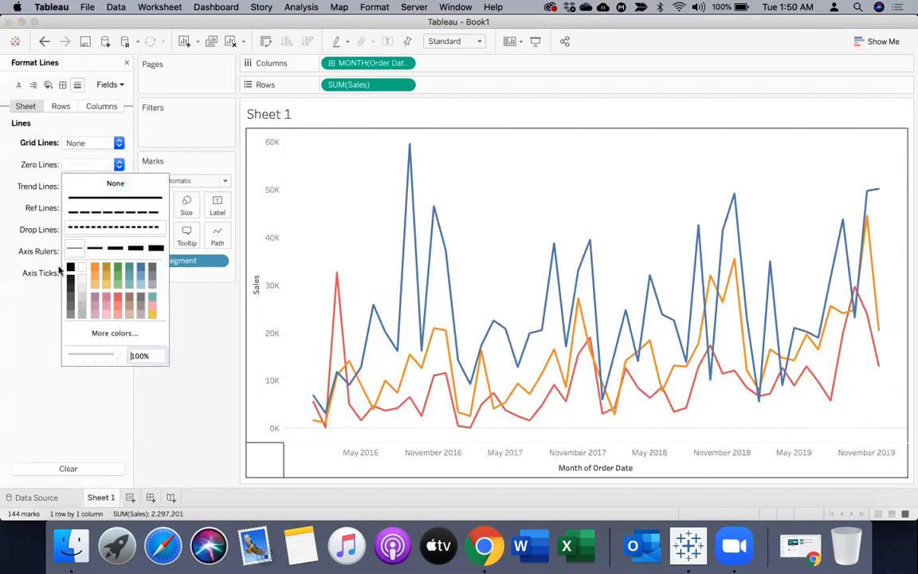
pyautogui.click(77, 229)
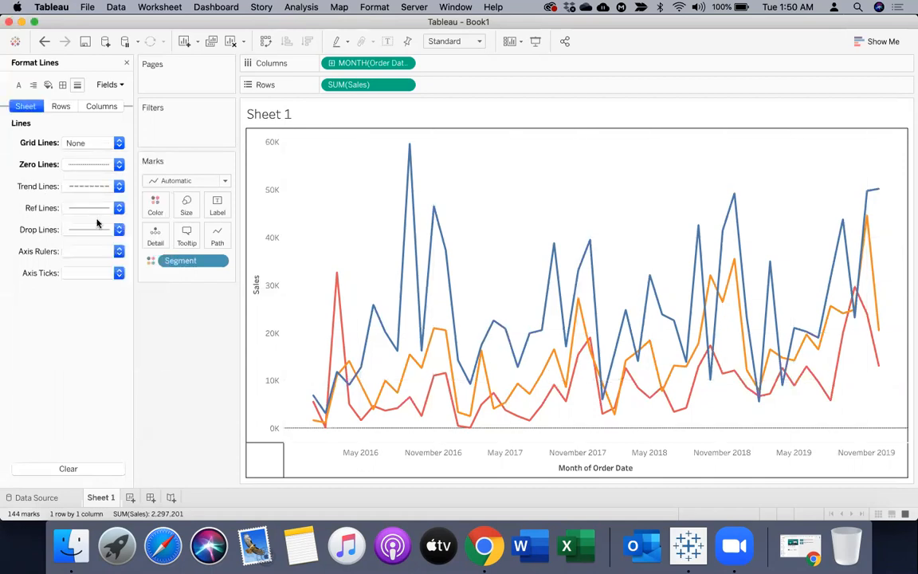
pyautogui.click(79, 252)
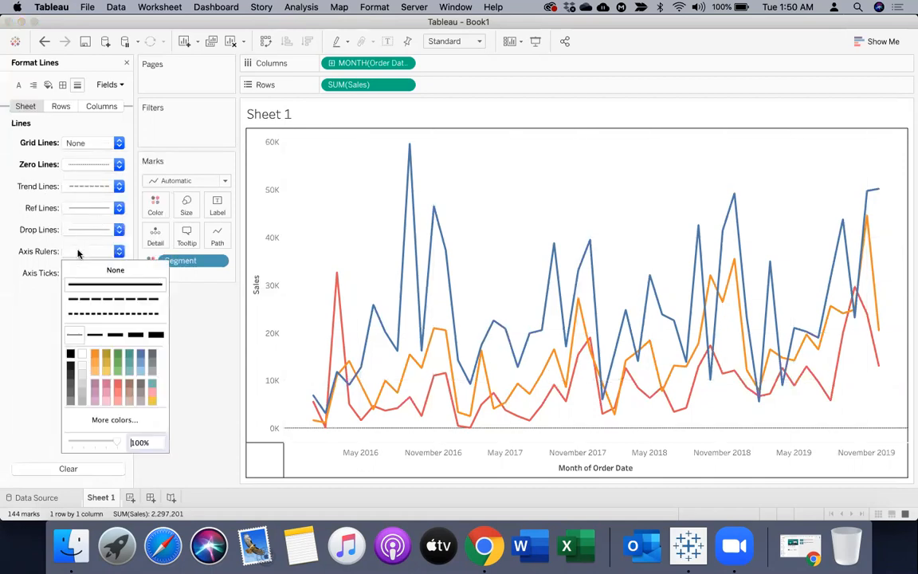
pyautogui.click(73, 335)
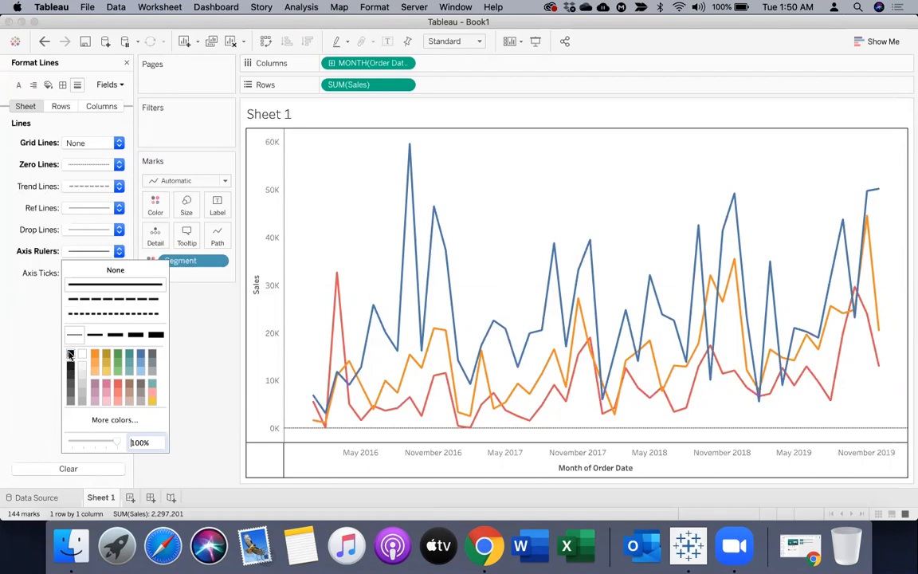
pyautogui.click(19, 309)
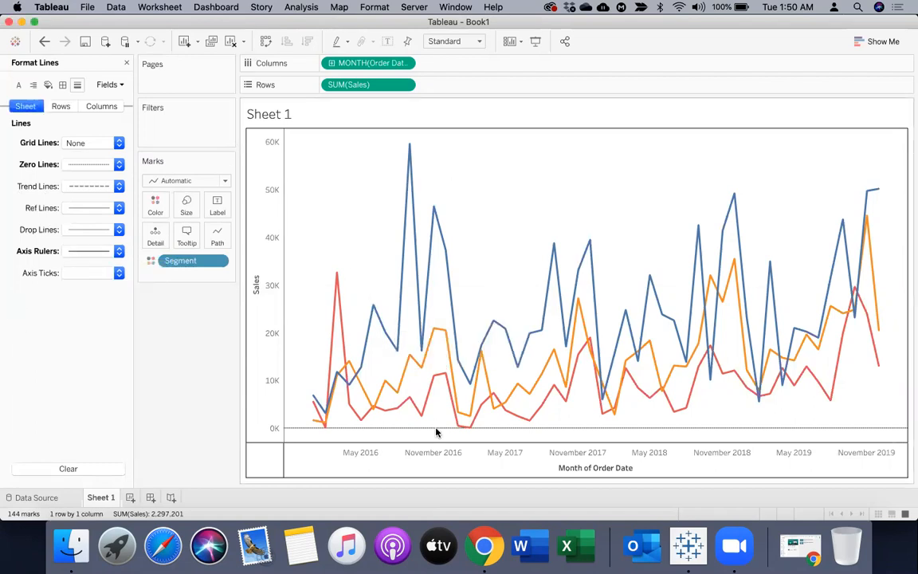
# Step: Hide the header of the vertical Sales axis
pyautogui.rightClick(255, 287)
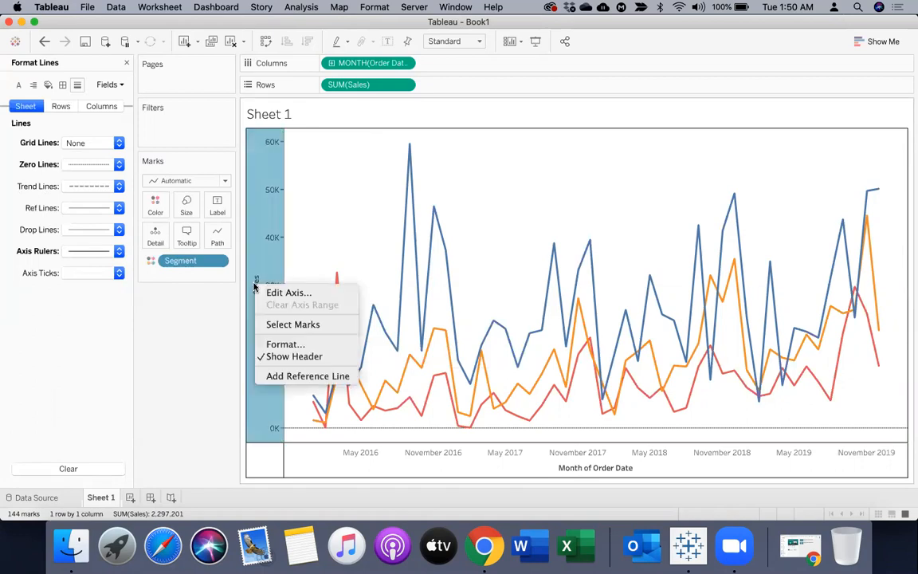
pyautogui.click(263, 357)
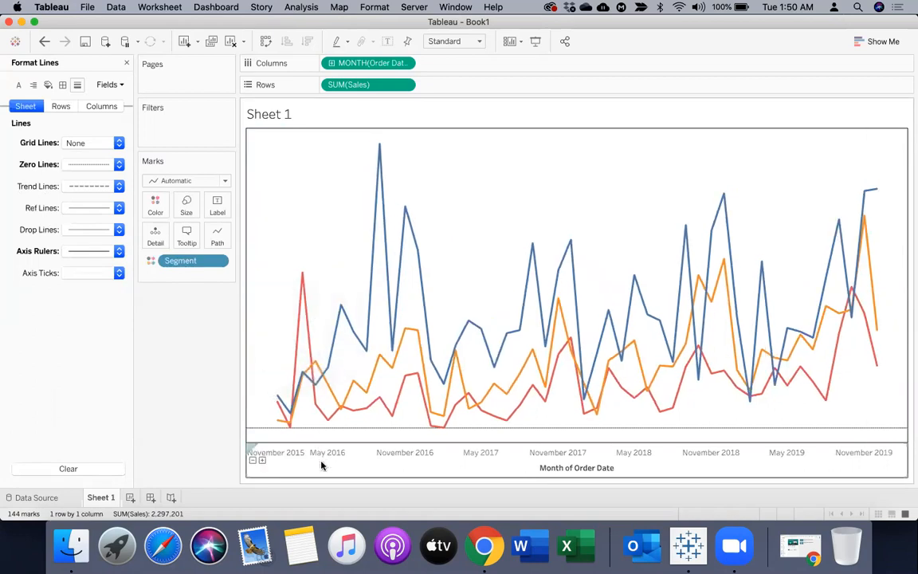
pyautogui.click(550, 471)
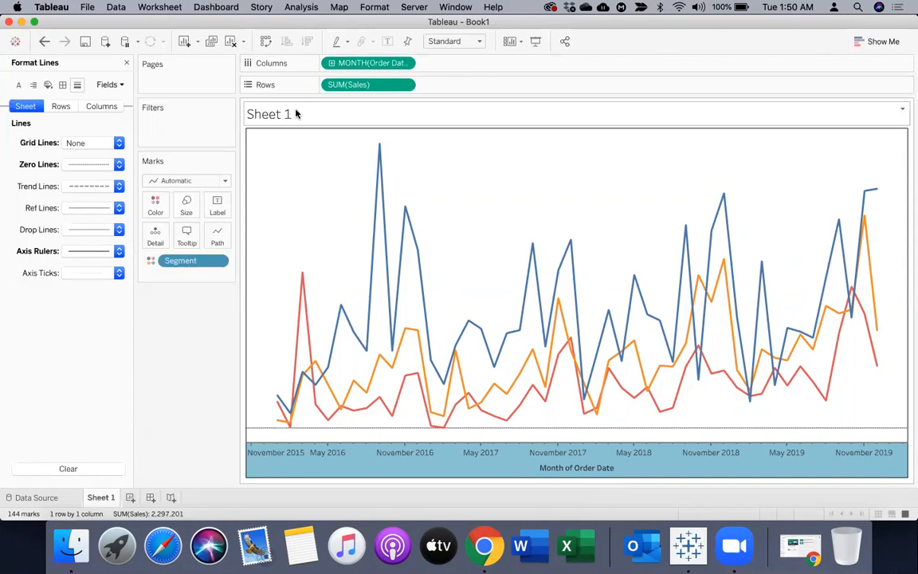
# Step: Format the sheet title with a light cream shading and a thin solid black border
pyautogui.click(902, 110)
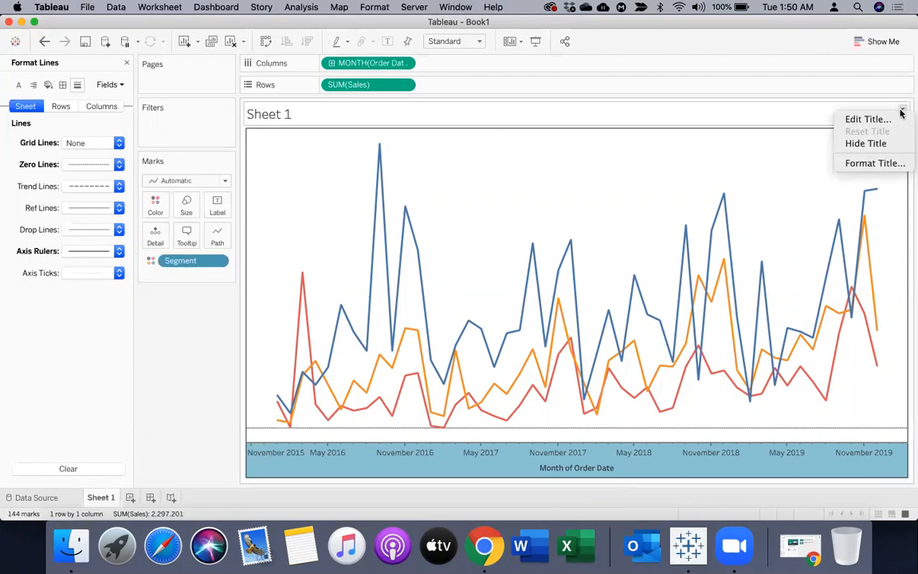
pyautogui.click(862, 164)
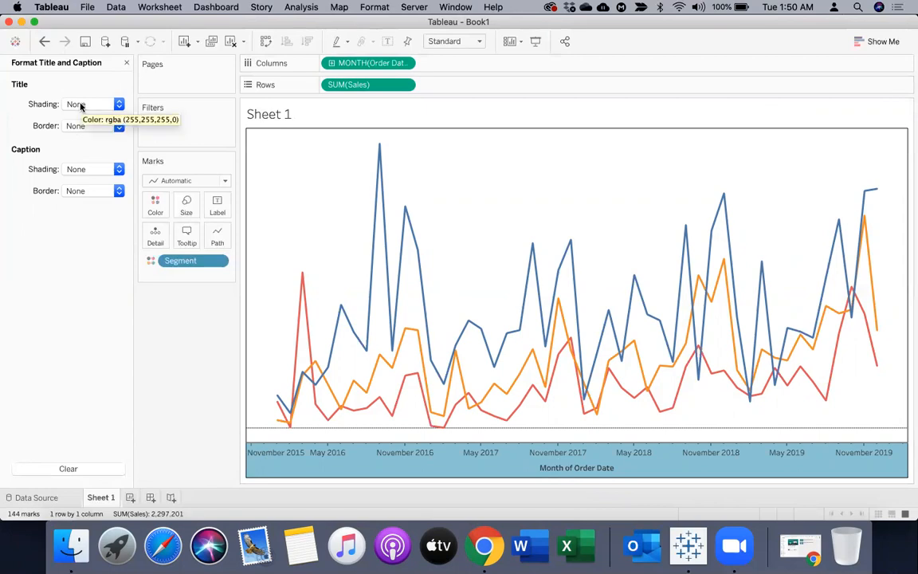
pyautogui.click(81, 107)
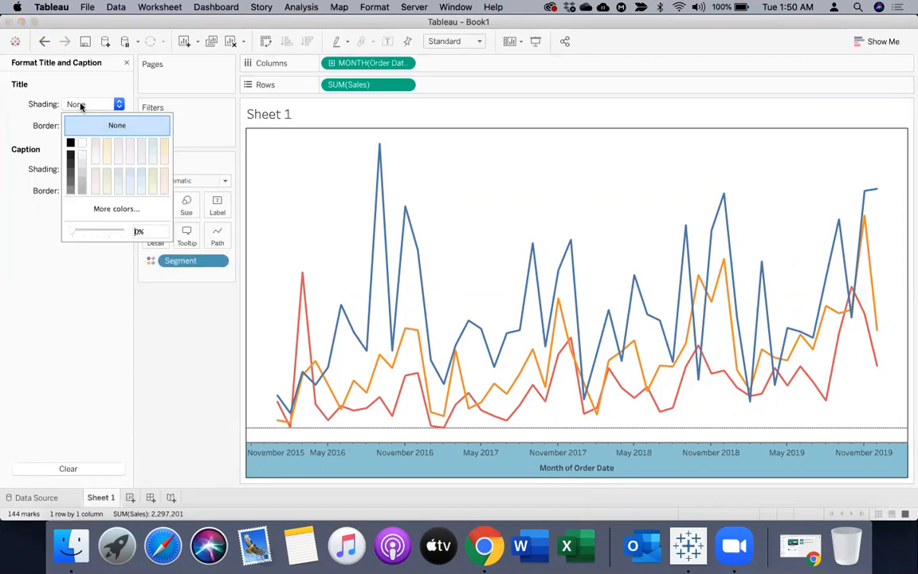
pyautogui.click(107, 153)
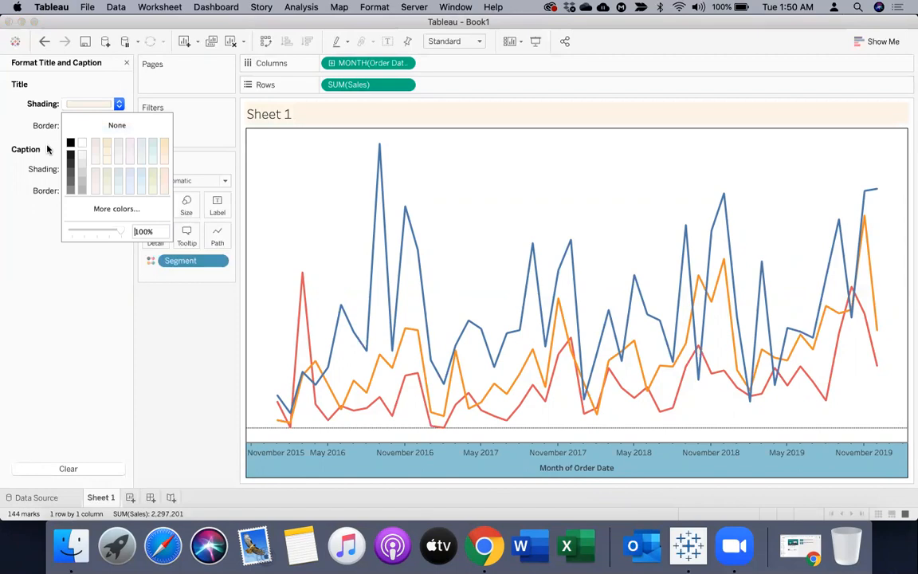
pyautogui.click(44, 129)
pyautogui.click(75, 127)
pyautogui.click(74, 208)
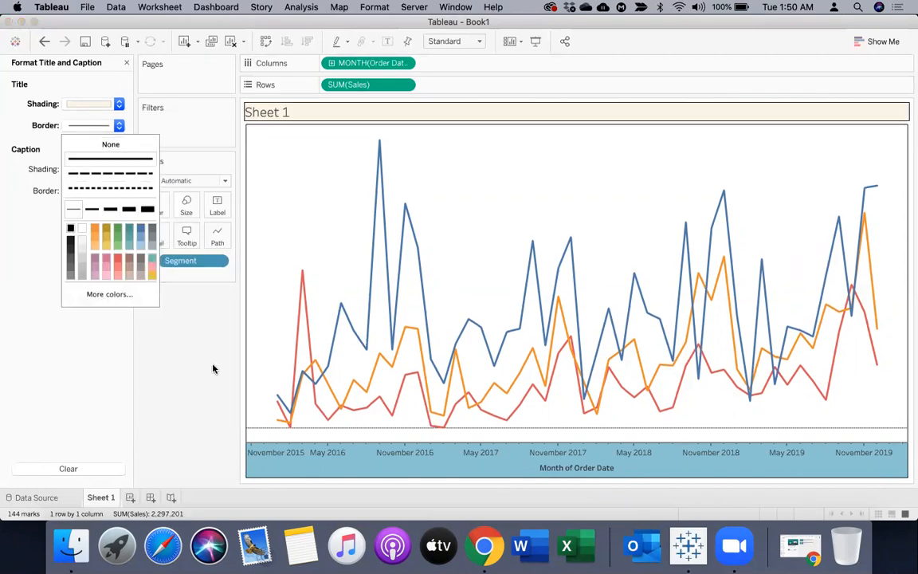
pyautogui.click(191, 327)
# Step: Set the sheet title's text to size 12, bold and centre-aligned
pyautogui.doubleClick(560, 114)
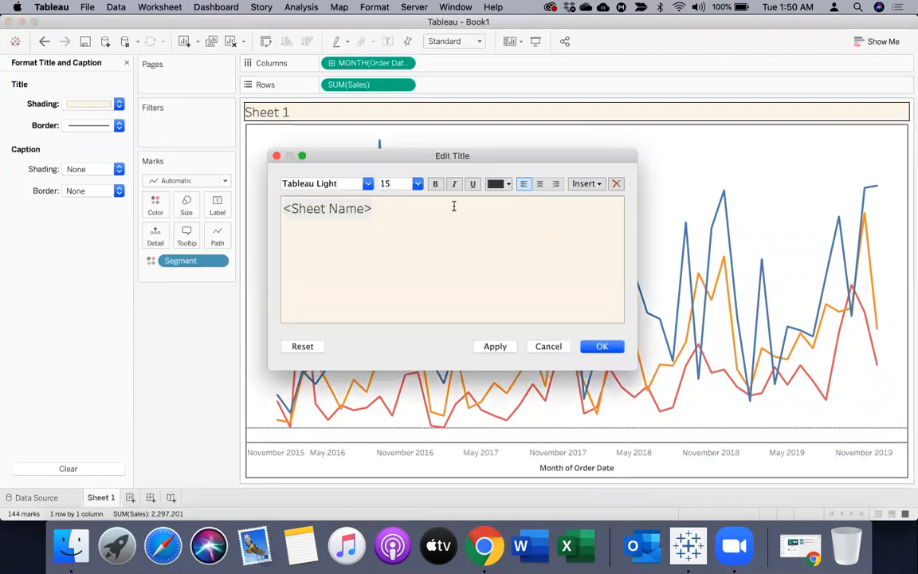
pyautogui.moveTo(401, 205); pyautogui.dragTo(264, 202)
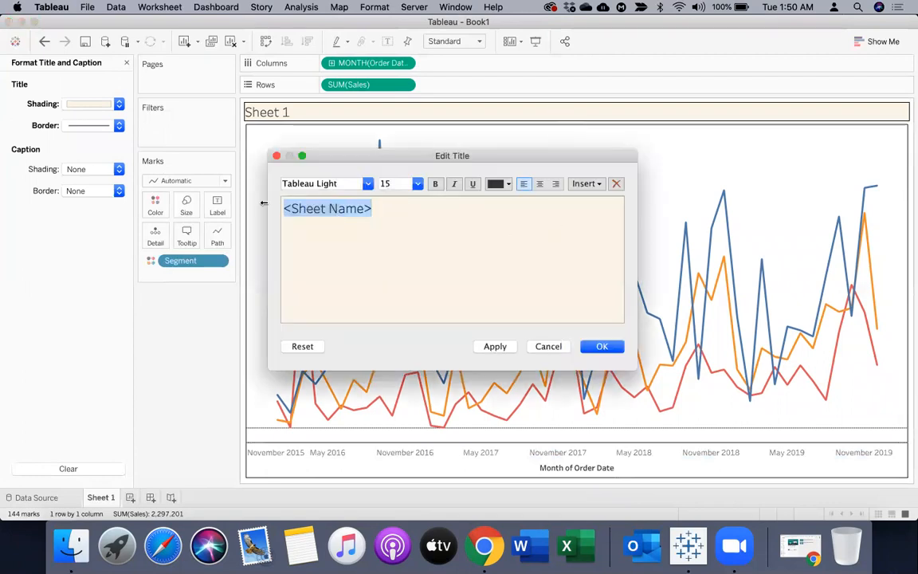
pyautogui.click(418, 185)
pyautogui.click(403, 237)
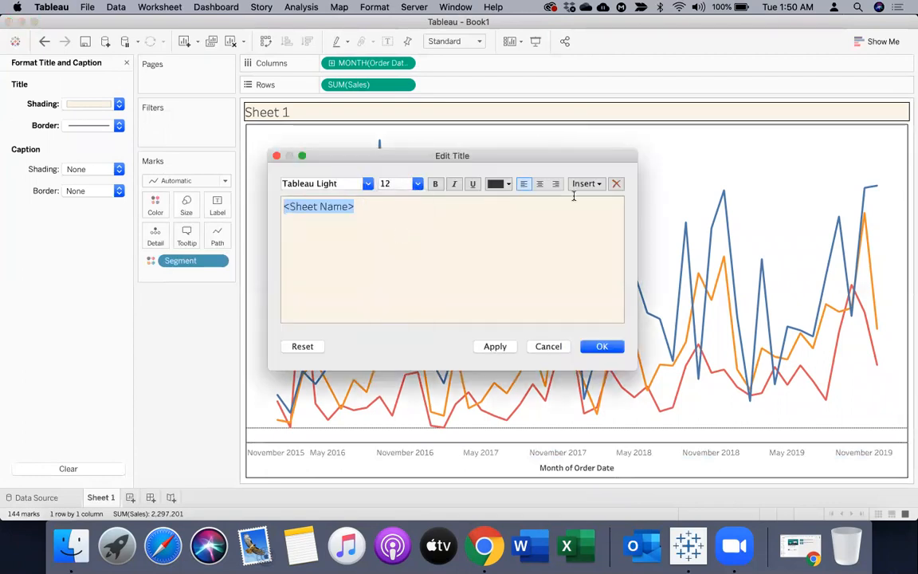
pyautogui.click(540, 183)
pyautogui.click(435, 185)
pyautogui.click(602, 347)
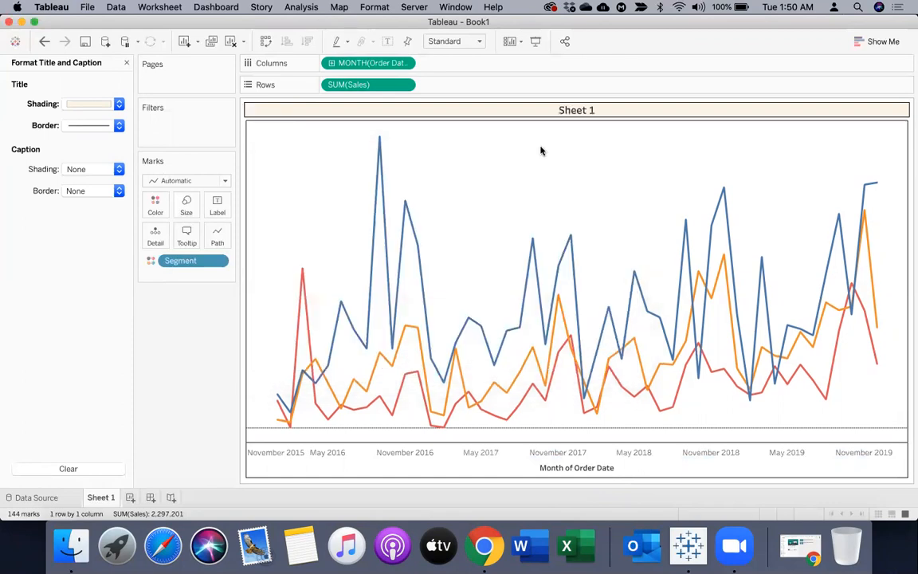
# Step: Rename Sheet 1 as "Segment - Sales Trend"
pyautogui.doubleClick(100, 497)
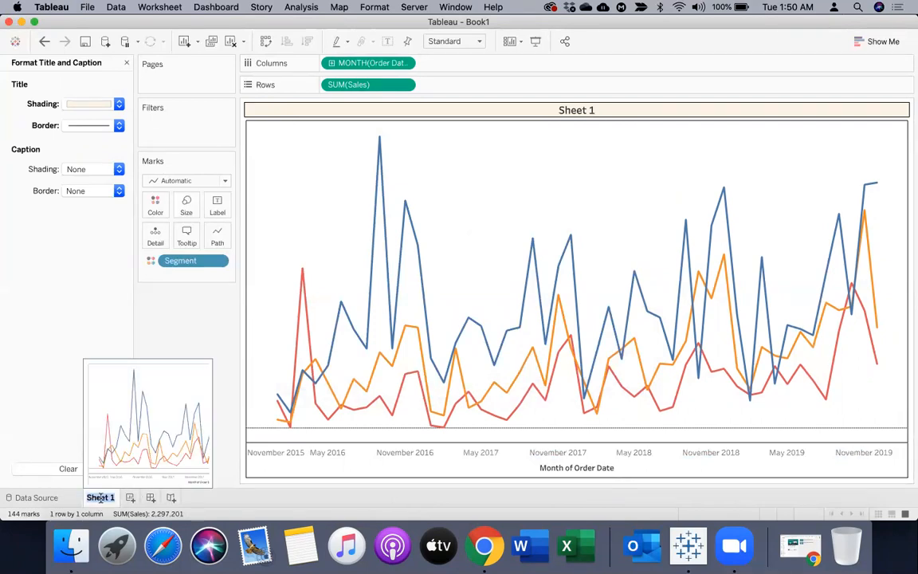
pyautogui.write('Sales Trend')
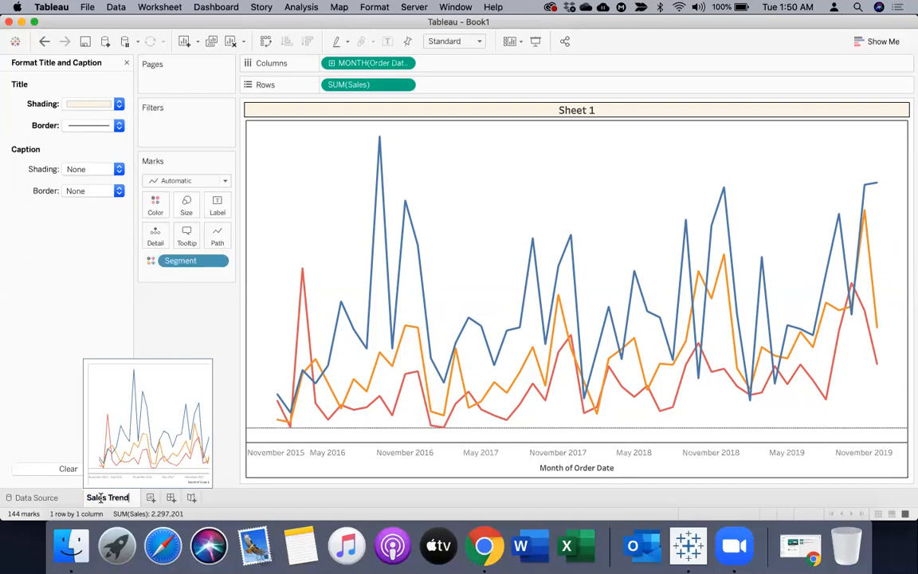
pyautogui.write(' By')
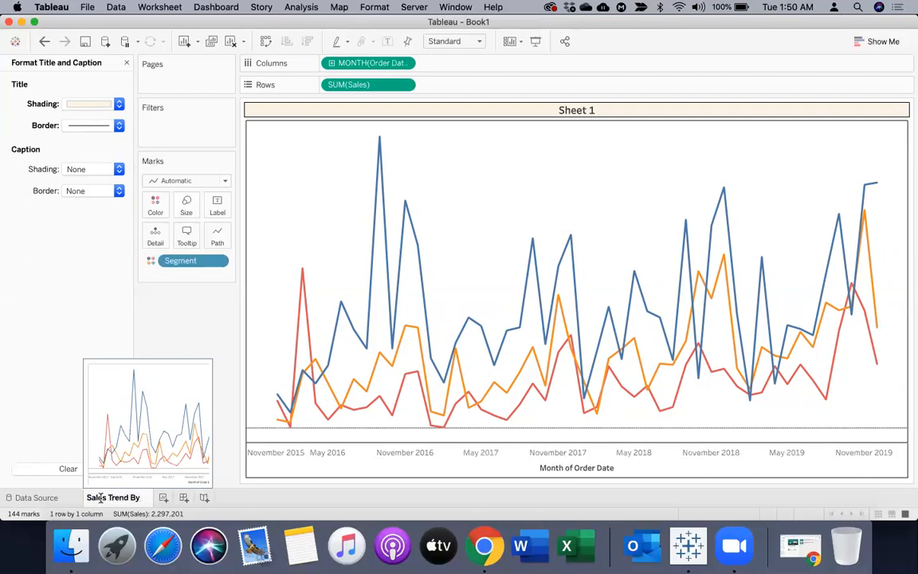
pyautogui.write(' Years')
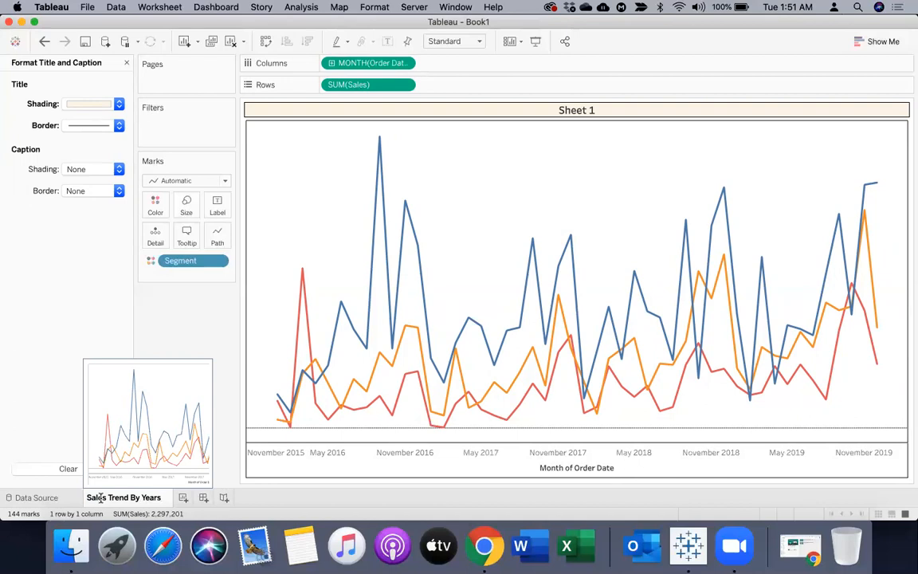
pyautogui.press('BackSpace')
pyautogui.press('BackSpace')
pyautogui.press('BackSpace')
pyautogui.press('BackSpace')
pyautogui.press('BackSpace')
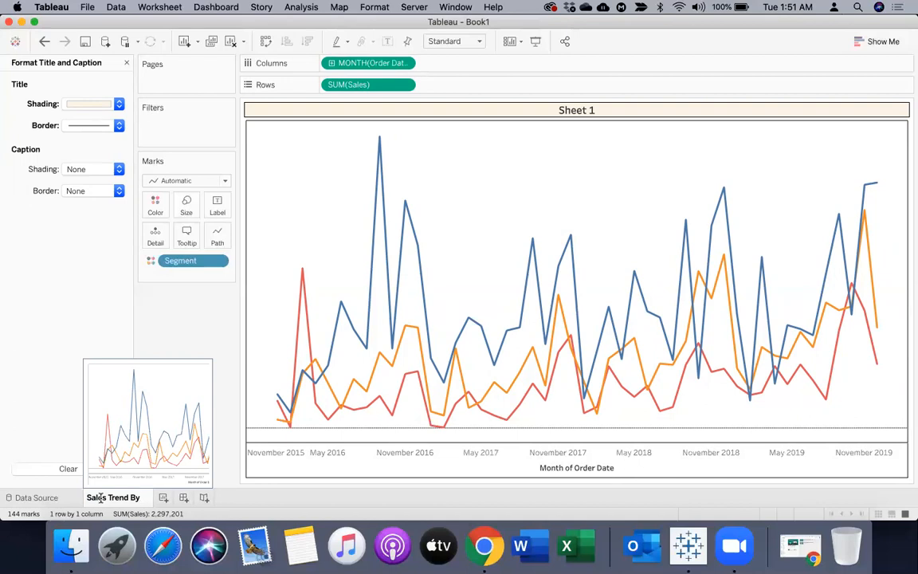
pyautogui.press('BackSpace')
pyautogui.press('BackSpace')
pyautogui.press('BackSpace')
pyautogui.press('BackSpace')
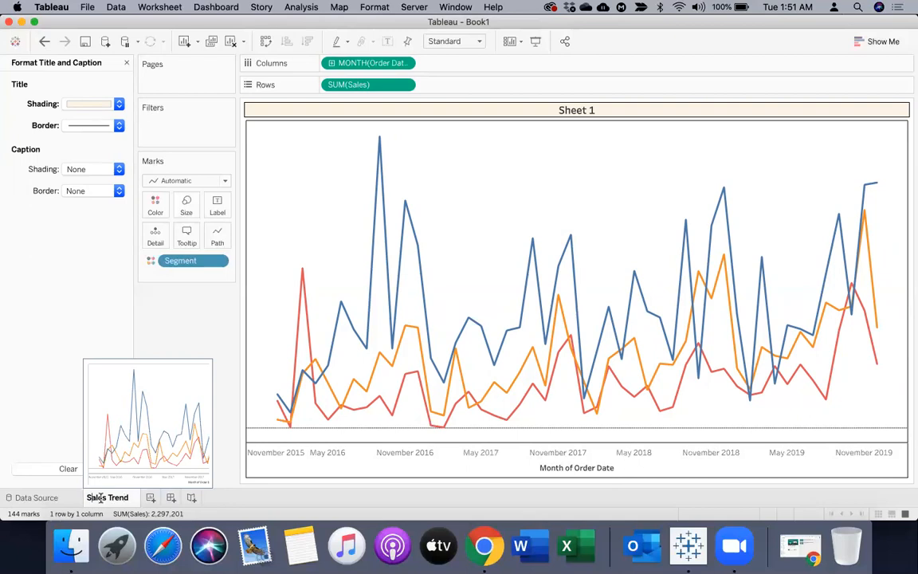
pyautogui.write('Segment')
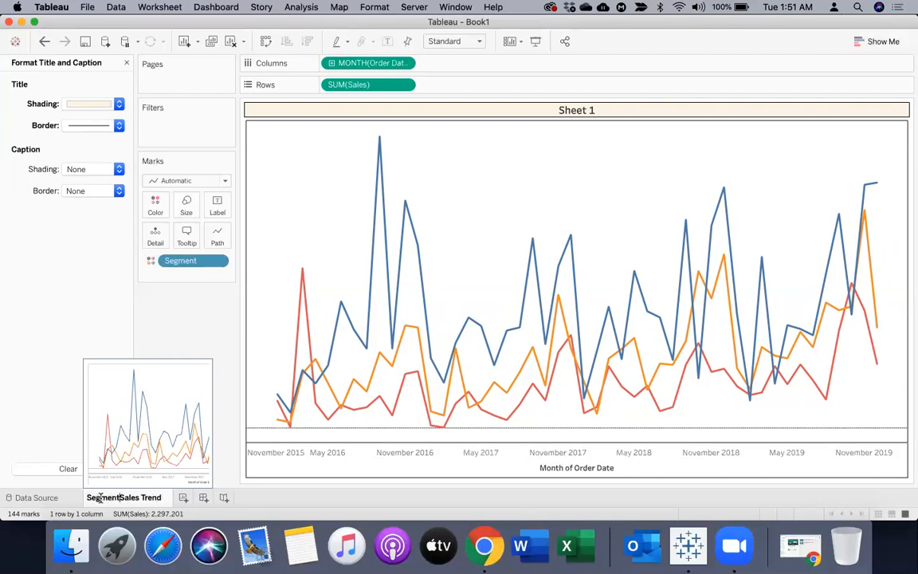
pyautogui.write(' -')
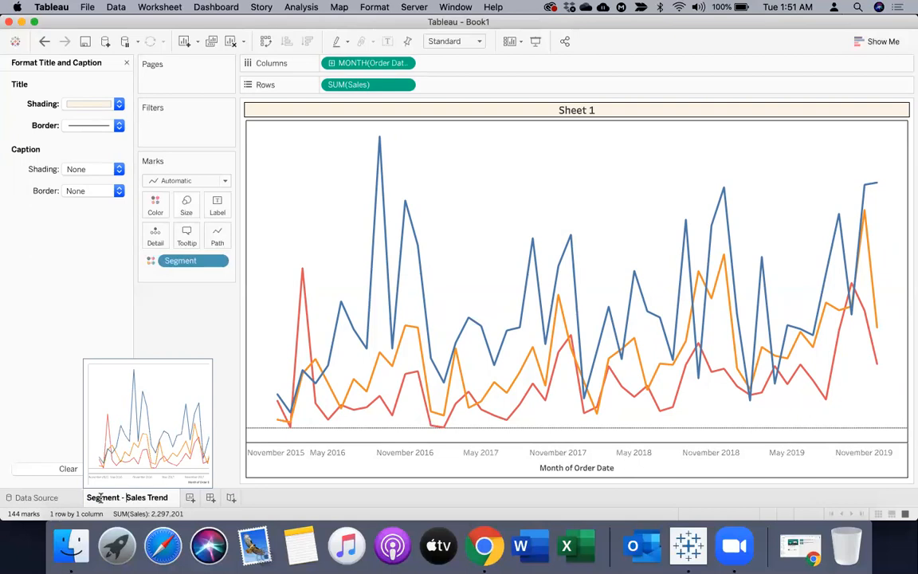
pyautogui.press('Return')
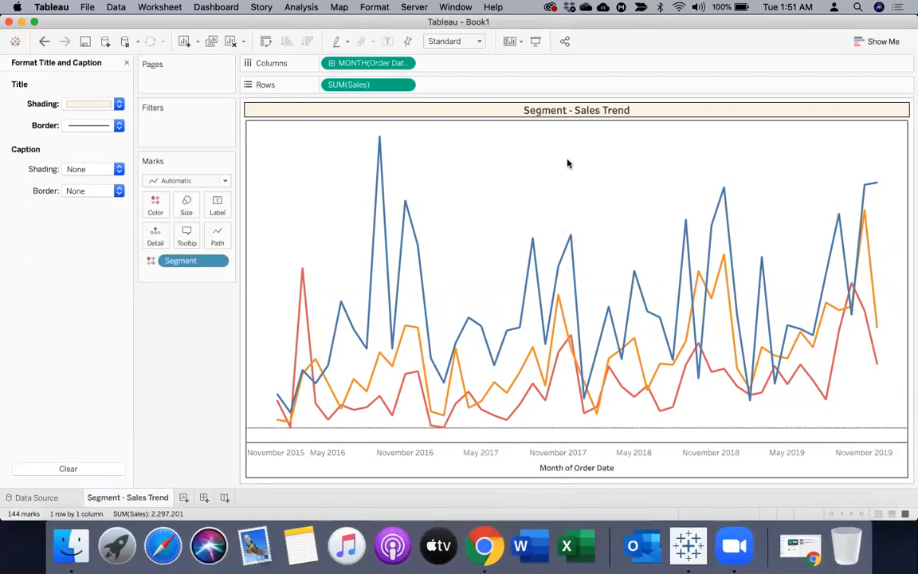
# Step: Size the chart's lines by the Sales measure and hide the resulting size legend
pyautogui.click(127, 64)
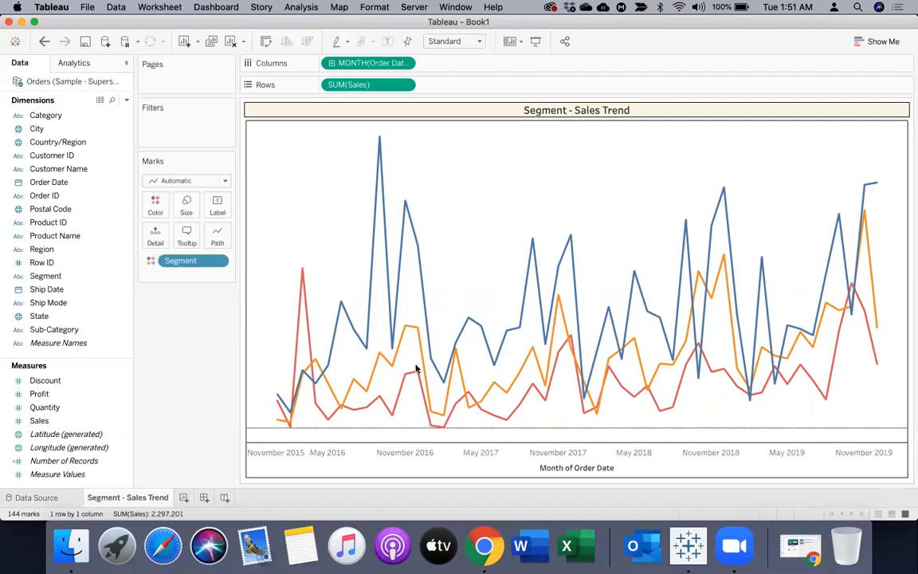
pyautogui.moveTo(303, 286)
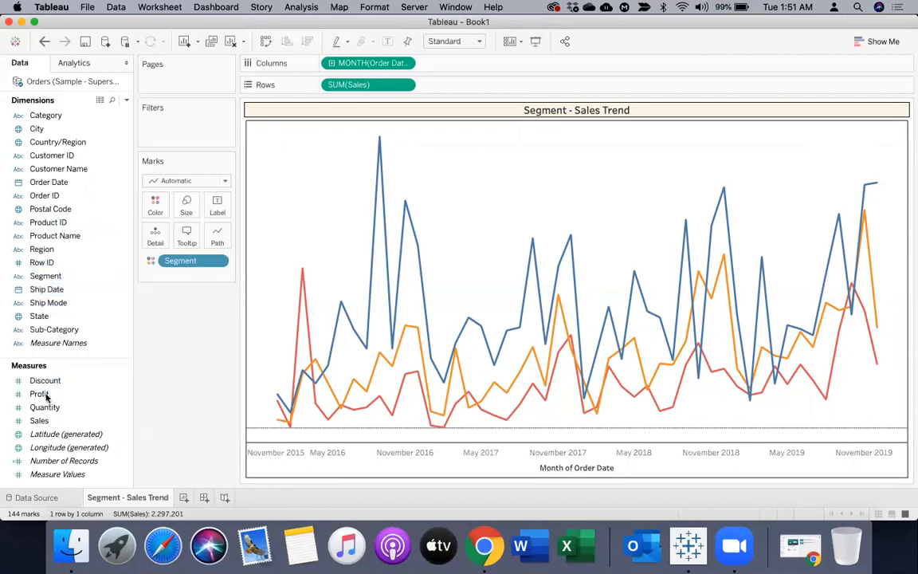
pyautogui.moveTo(46, 426); pyautogui.dragTo(188, 206)
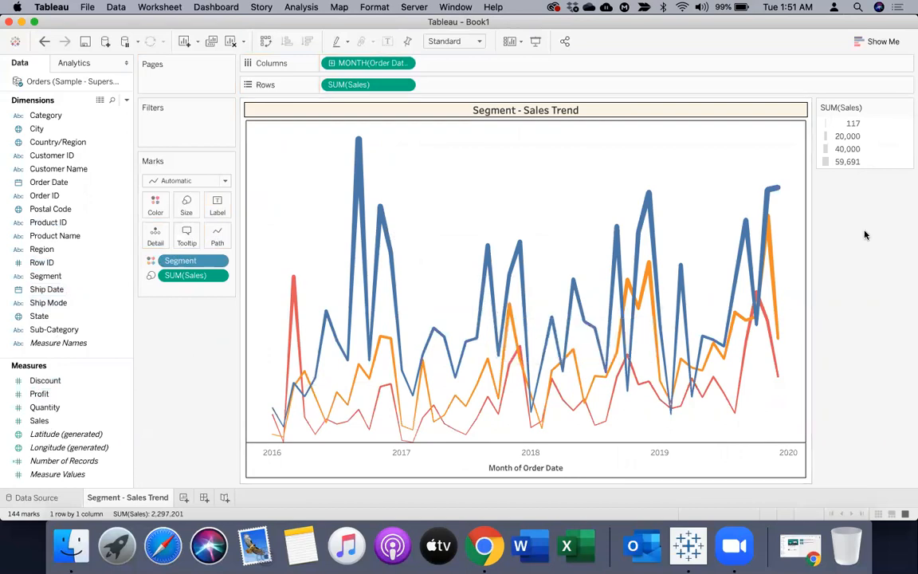
pyautogui.click(908, 108)
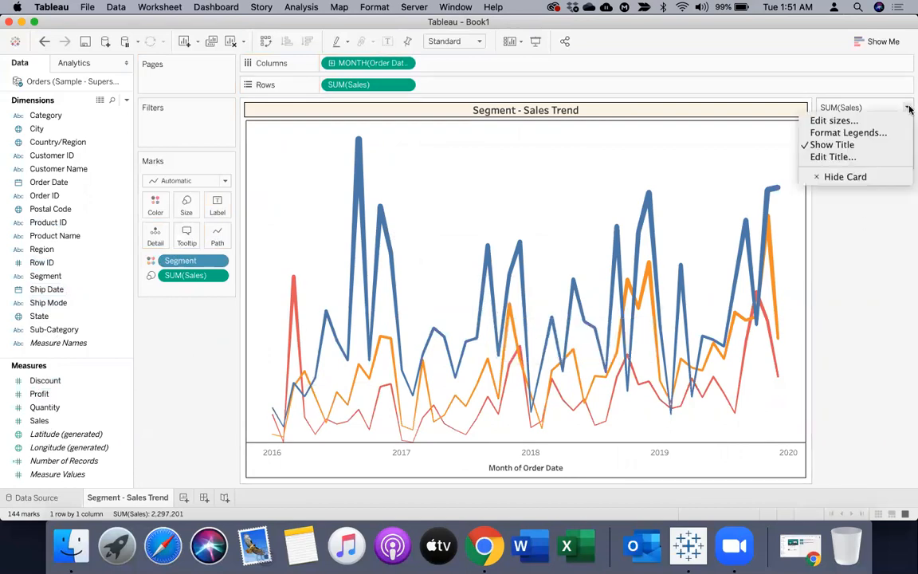
pyautogui.click(845, 176)
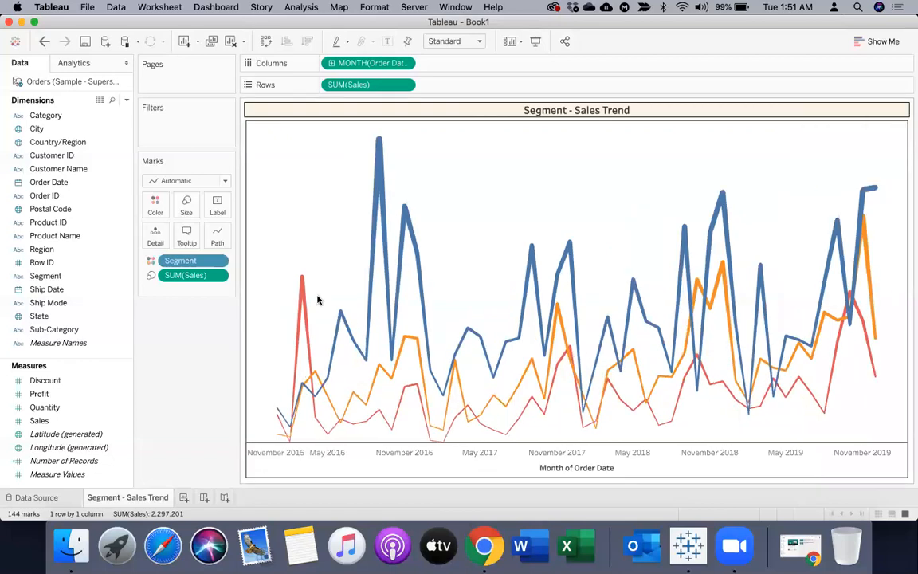
# Step: Duplicate the Segment - Sales Trend sheet and convert the copy to a highlight table
pyautogui.rightClick(124, 500)
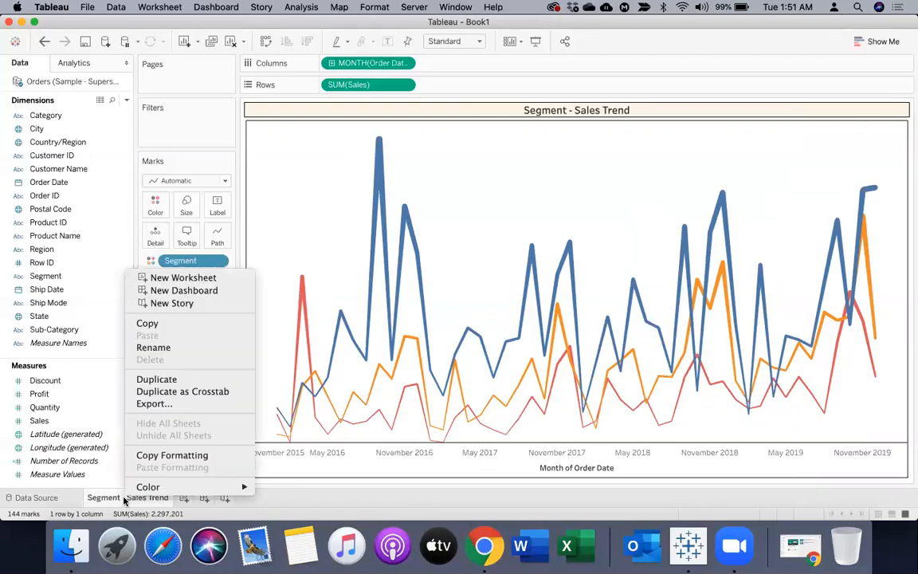
pyautogui.click(157, 380)
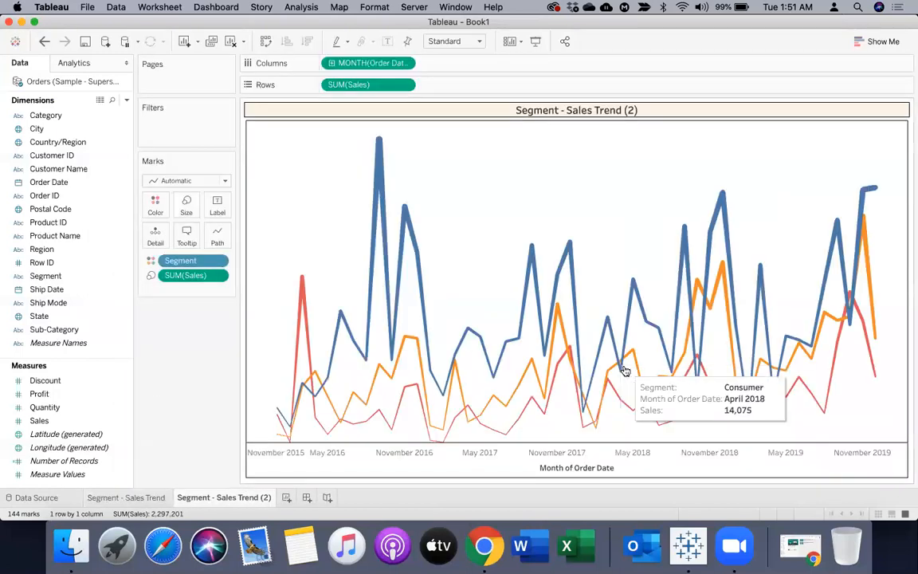
pyautogui.click(876, 41)
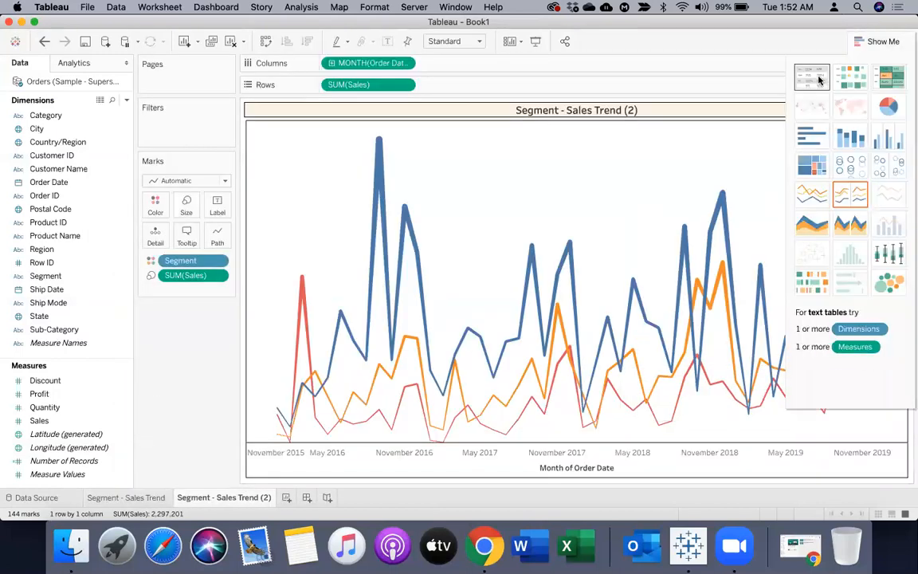
pyautogui.click(890, 79)
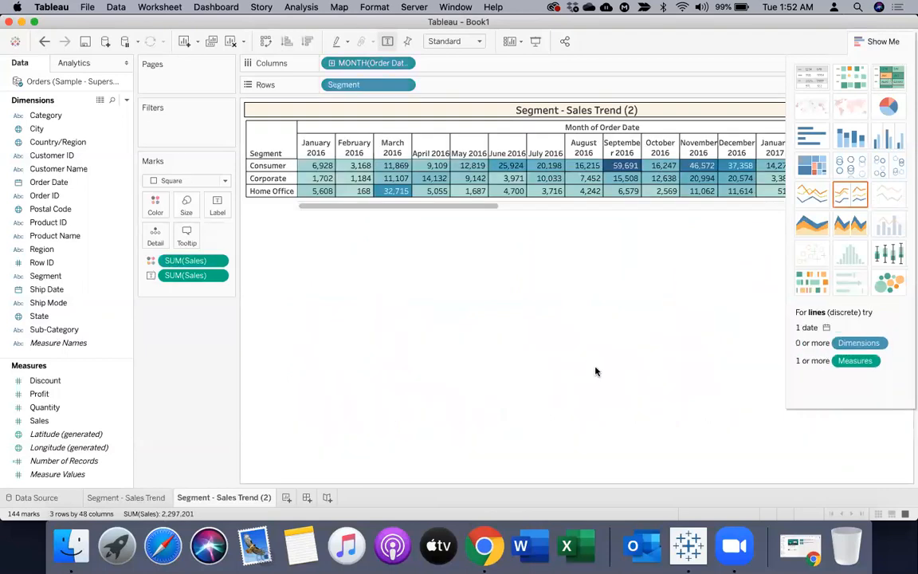
pyautogui.click(883, 42)
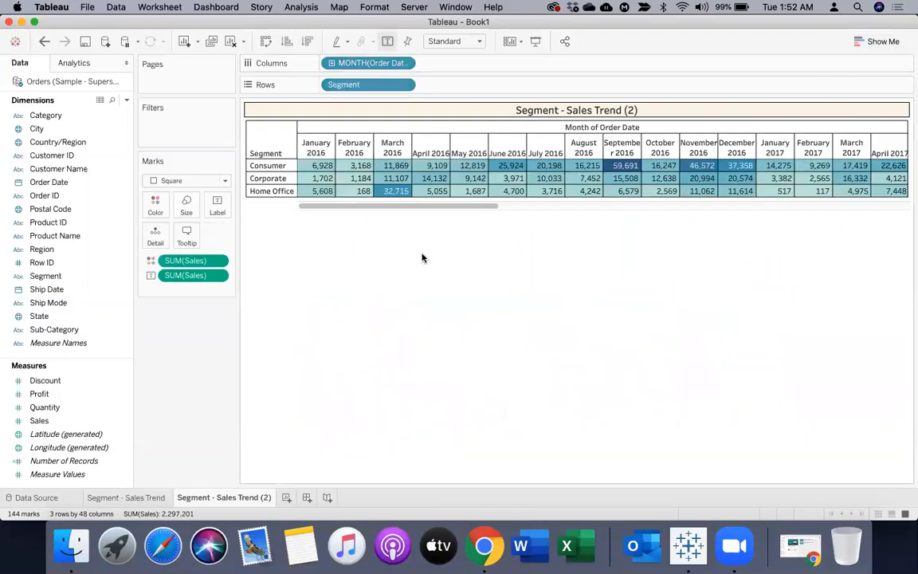
# Step: Swap the highlight table's rows and columns so months run down and segments run across
pyautogui.moveTo(489, 208); pyautogui.dragTo(902, 198)
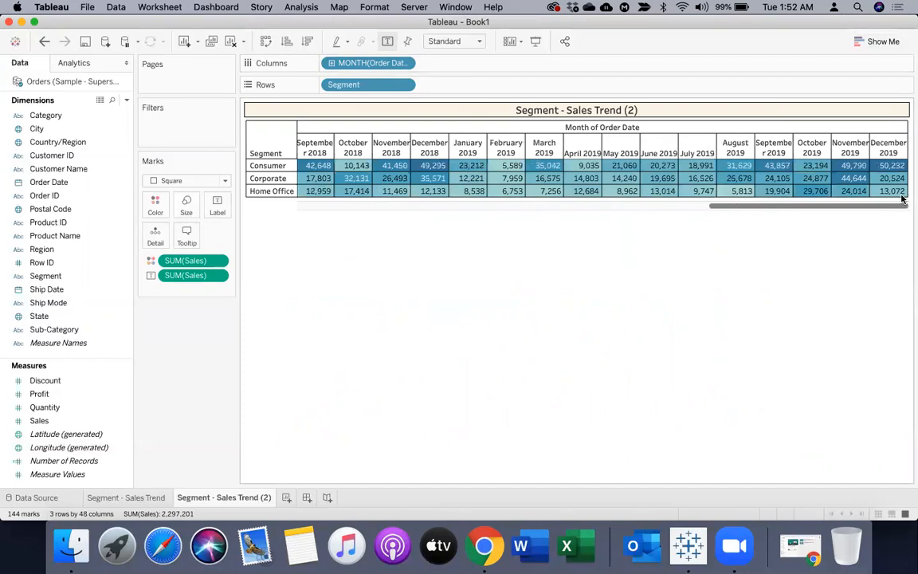
pyautogui.hscroll(-10, 478, 221)
pyautogui.hscroll(-5, 417, 223)
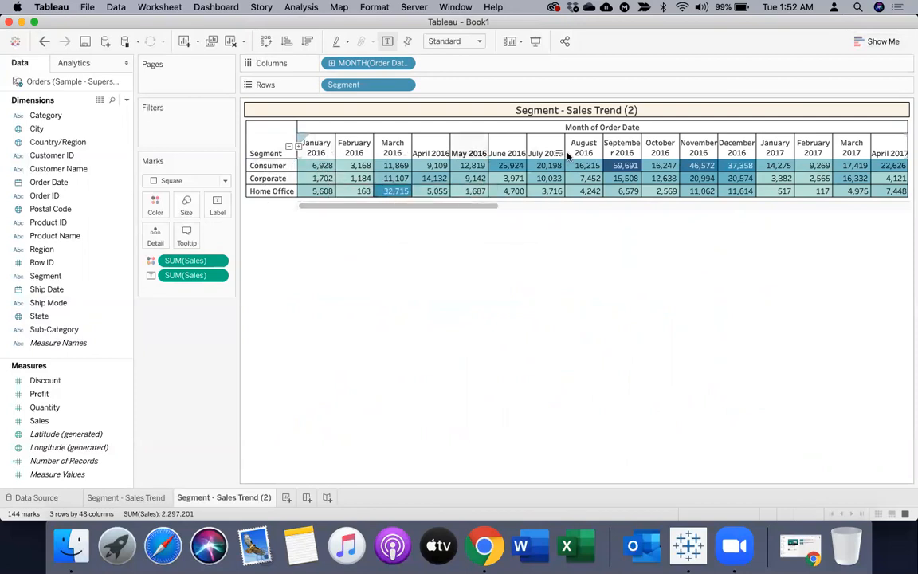
pyautogui.click(265, 41)
pyautogui.moveTo(433, 205); pyautogui.dragTo(451, 125)
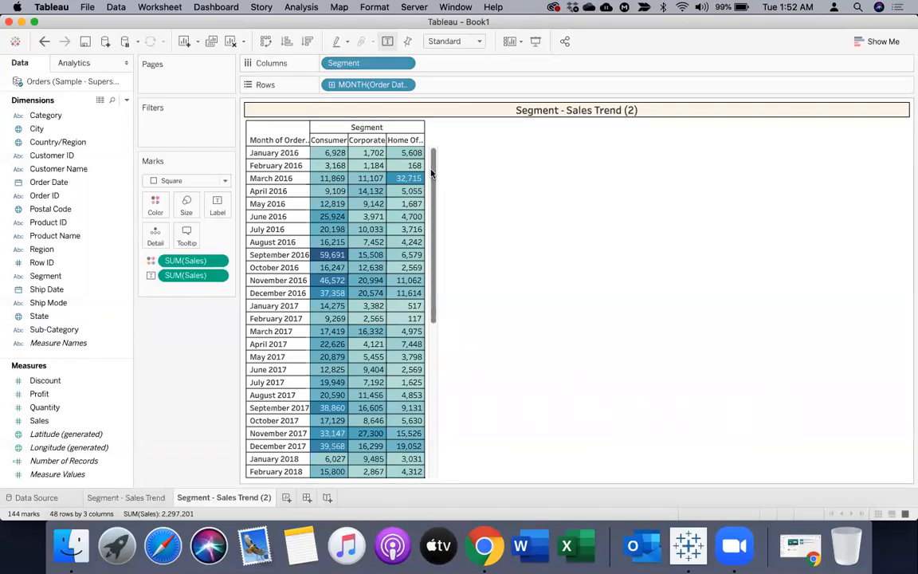
# Step: Rename the duplicated sheet as "Segment - Sales Cross Table"
pyautogui.doubleClick(217, 498)
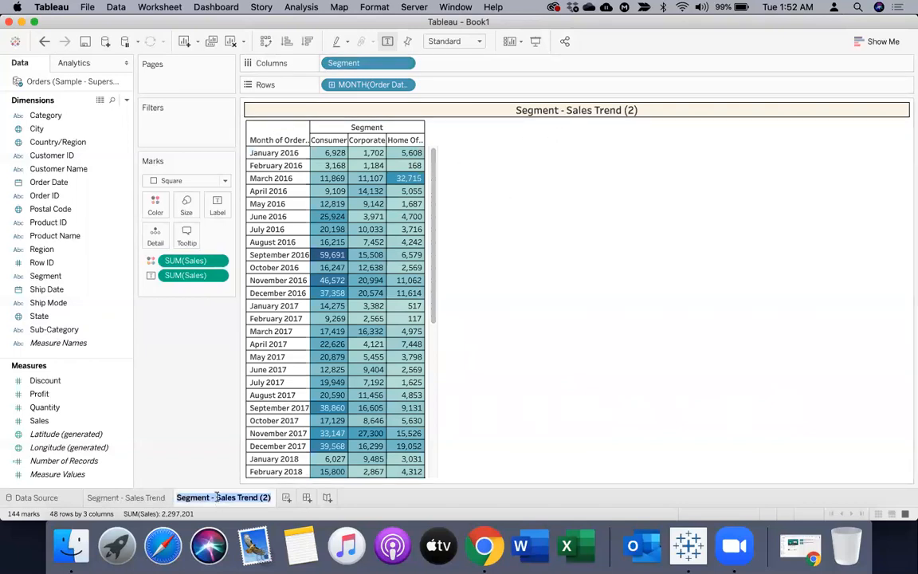
pyautogui.click(267, 497)
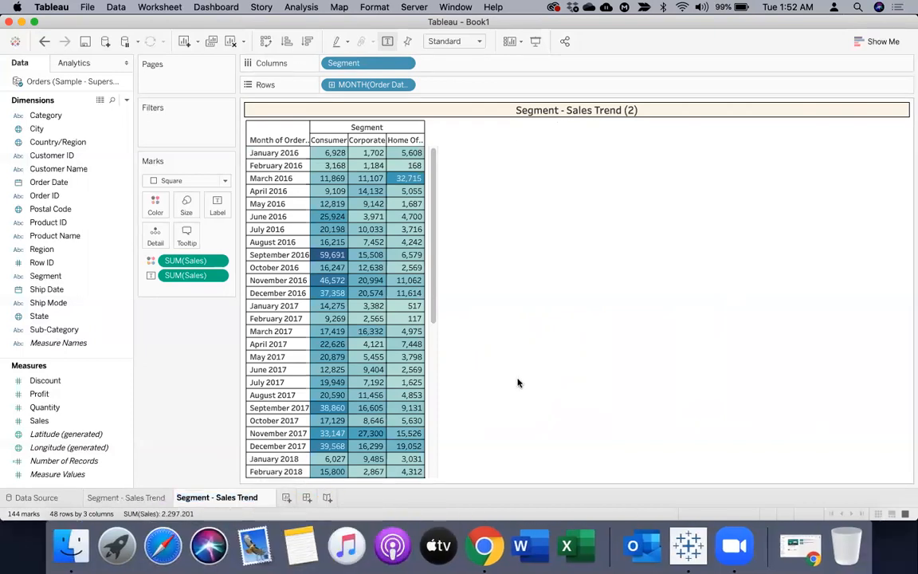
pyautogui.press('BackSpace')
pyautogui.press('BackSpace')
pyautogui.press('BackSpace')
pyautogui.write('les Cross Table')
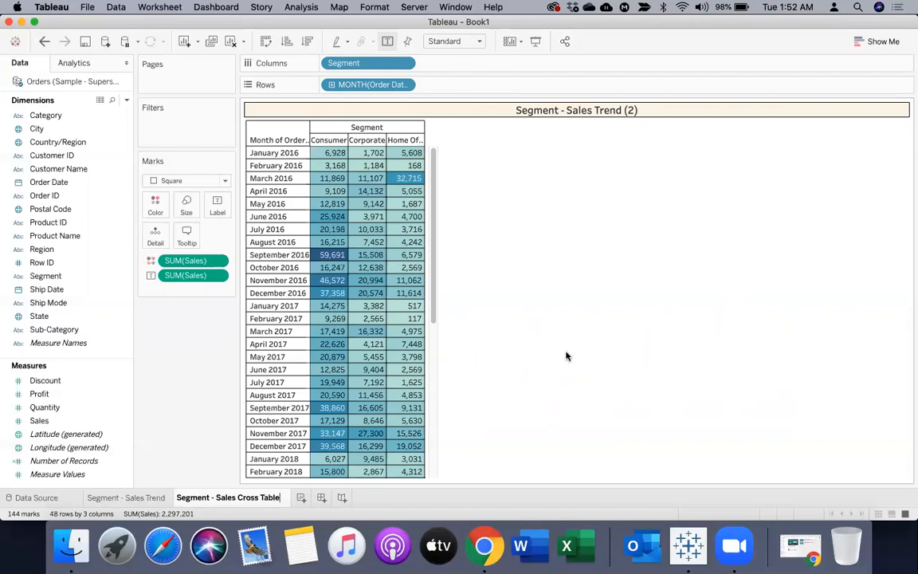
pyautogui.press('Return')
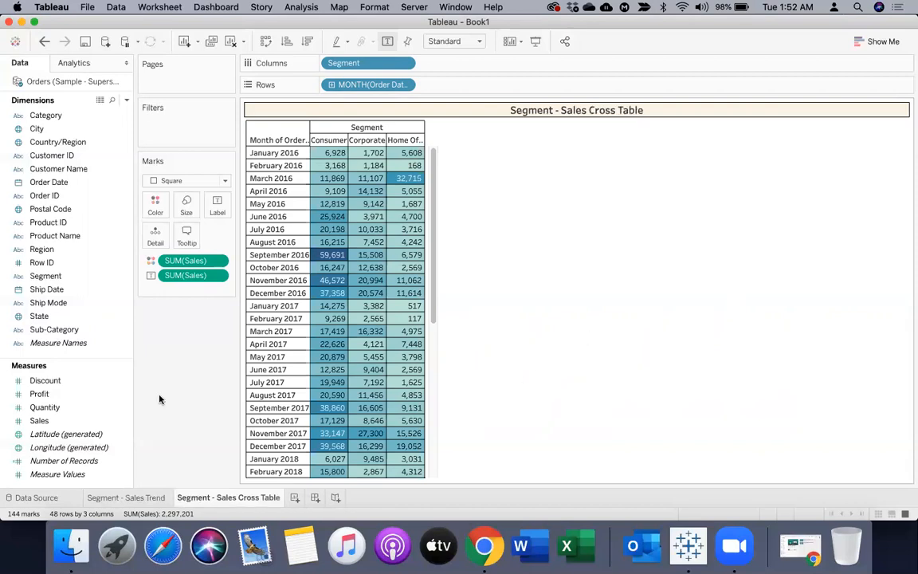
# Step: Swap the cross table's rows and columns so segments run down and months run across
pyautogui.click(120, 498)
pyautogui.click(209, 497)
pyautogui.click(129, 498)
pyautogui.click(198, 498)
pyautogui.click(266, 42)
pyautogui.moveTo(433, 208); pyautogui.dragTo(299, 240)
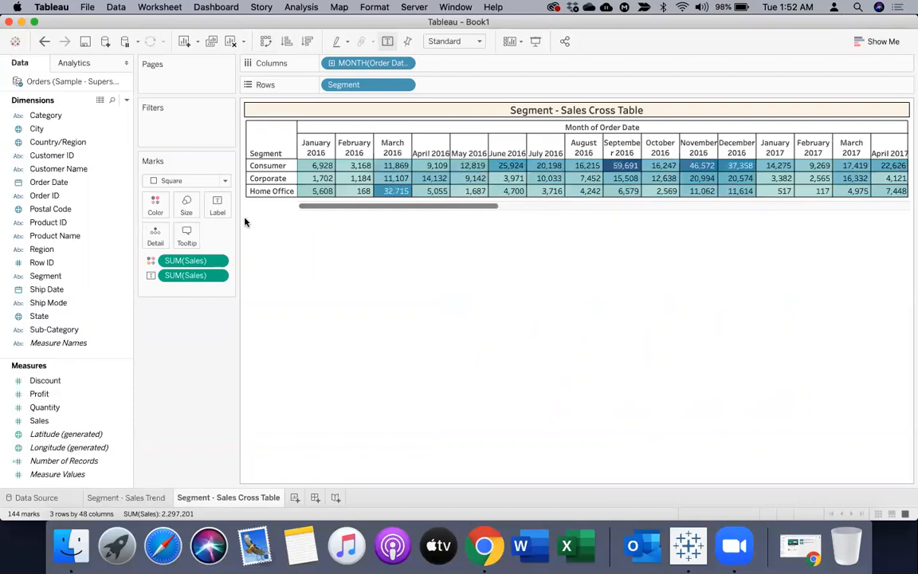
pyautogui.click(147, 496)
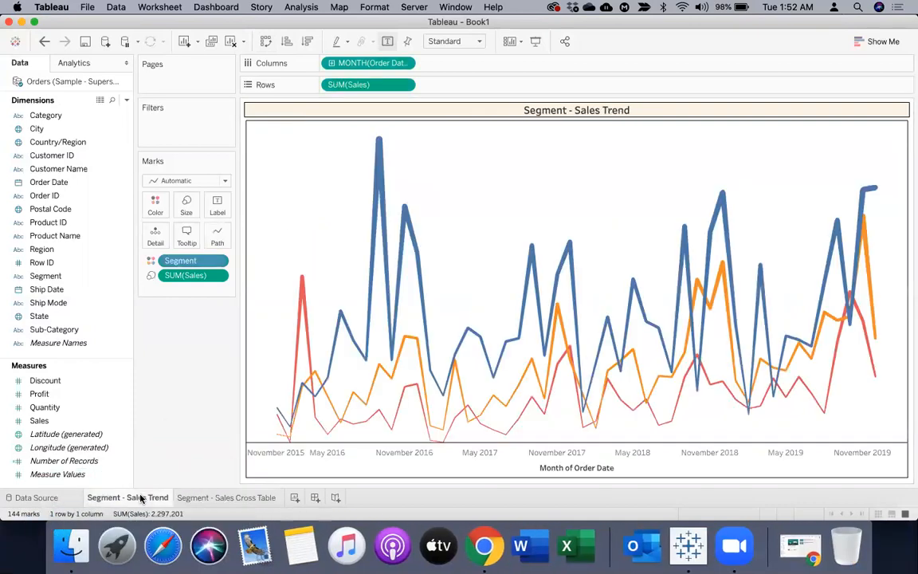
pyautogui.click(220, 497)
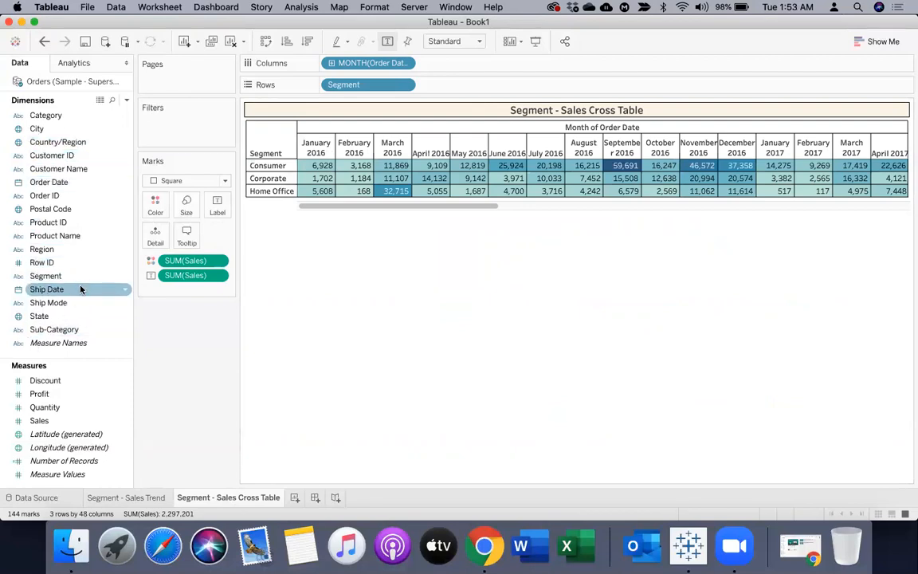
# Step: Add Category and Sub-Category to the cross table's rows after Segment
pyautogui.click(112, 100)
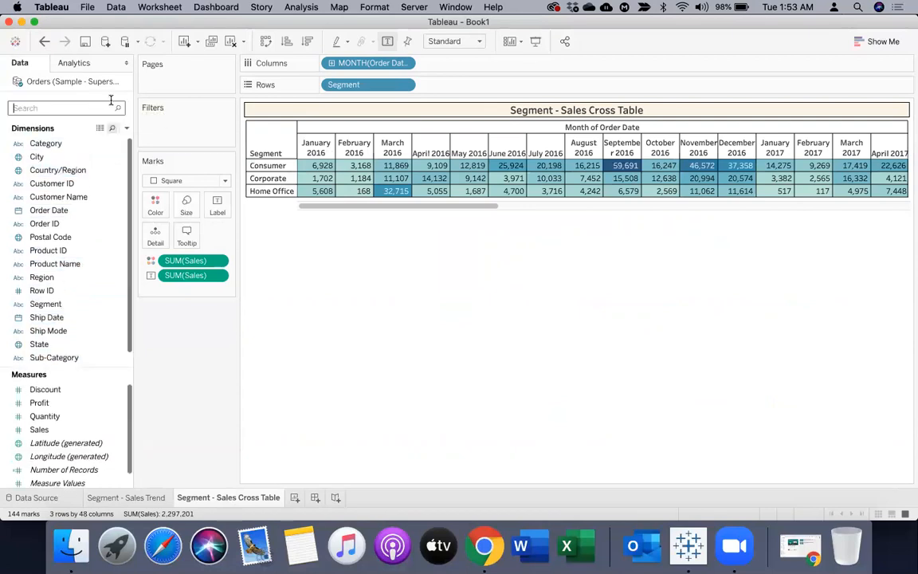
pyautogui.moveTo(101, 143); pyautogui.dragTo(469, 94)
pyautogui.moveTo(460, 284)
pyautogui.mouseDown()
pyautogui.moveTo(550, 286)
pyautogui.moveTo(456, 285)
pyautogui.mouseUp()
pyautogui.click(42, 290)
pyautogui.moveTo(54, 357); pyautogui.dragTo(576, 90)
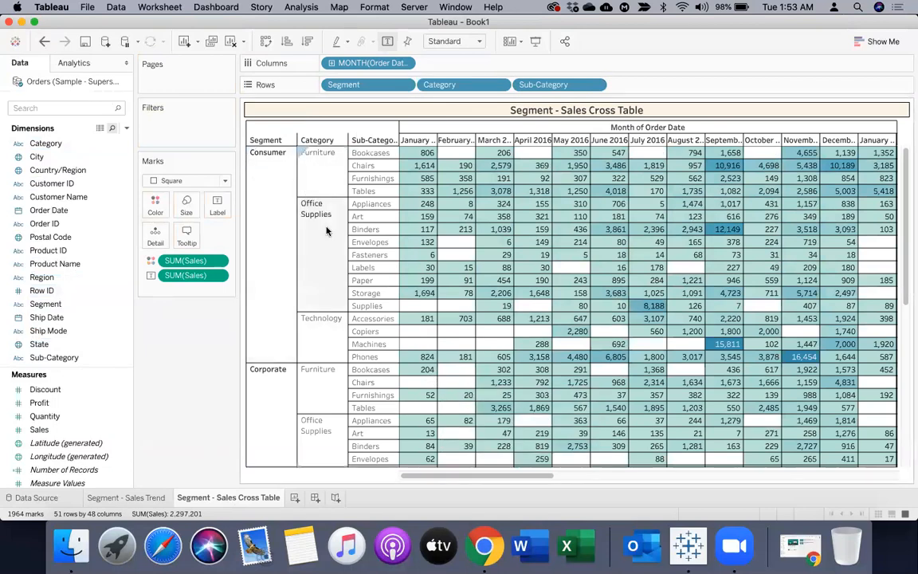
# Step: Look over the expanded cross table and compare it with the Segment - Sales Trend chart
pyautogui.hscroll(15, 599, 416)
pyautogui.moveTo(819, 492); pyautogui.dragTo(333, 499)
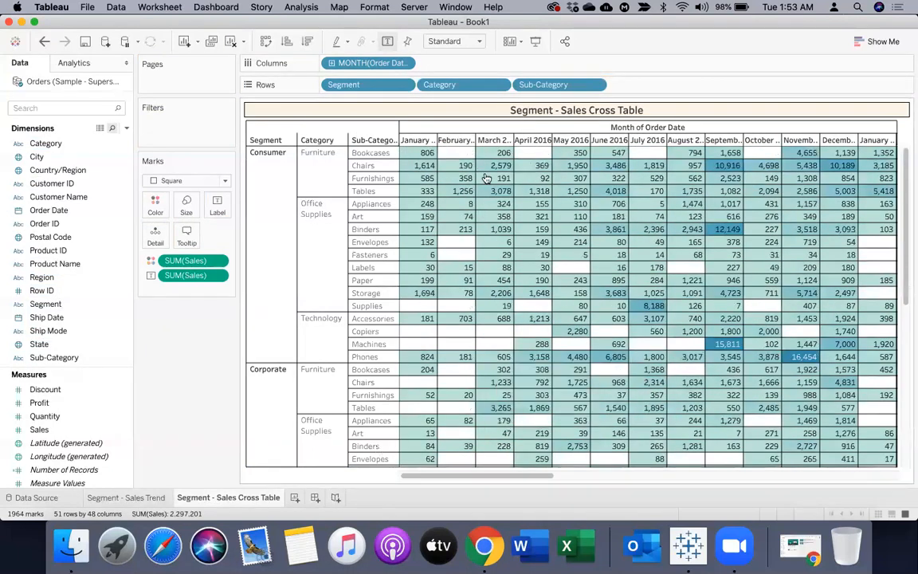
pyautogui.click(141, 498)
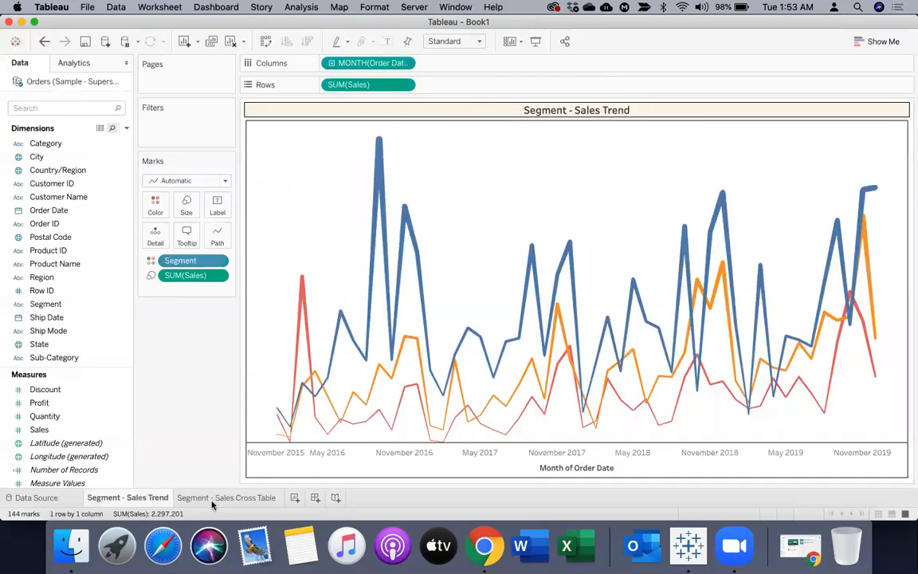
pyautogui.click(226, 498)
pyautogui.click(131, 498)
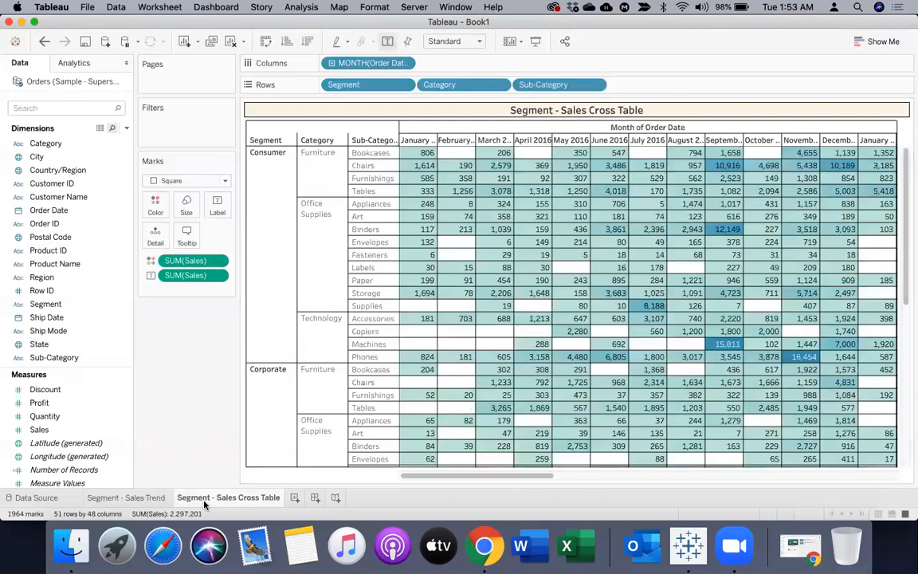
pyautogui.click(185, 497)
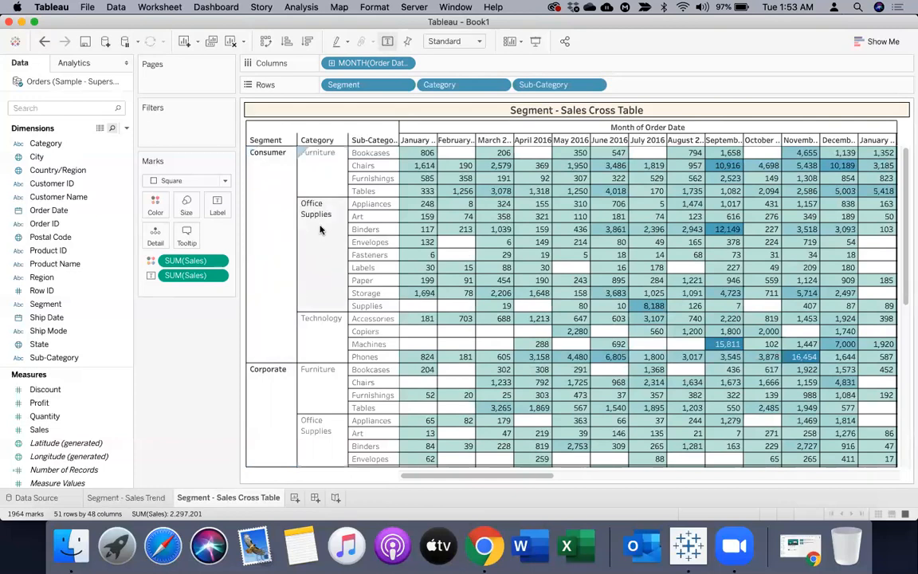
pyautogui.moveTo(574, 247)
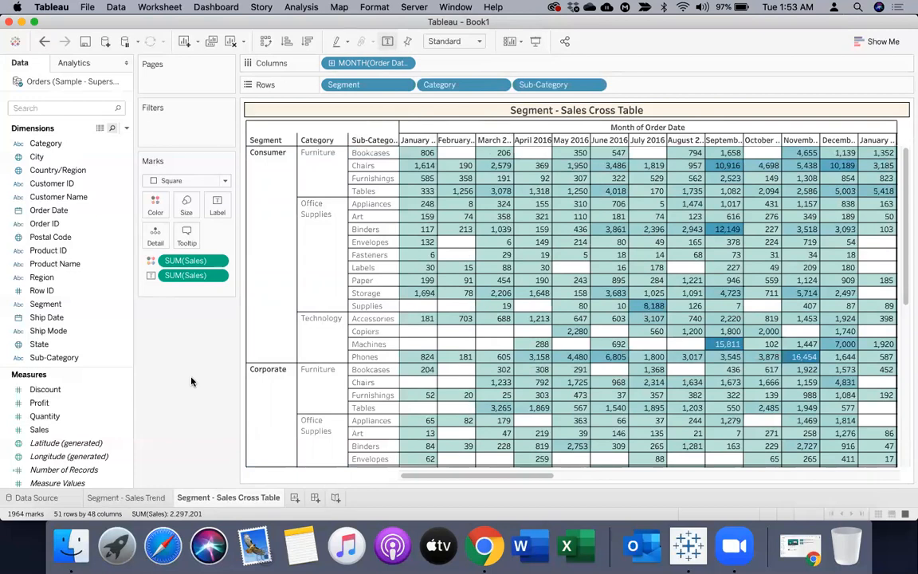
# Step: Create a new dashboard and display its title
pyautogui.click(315, 497)
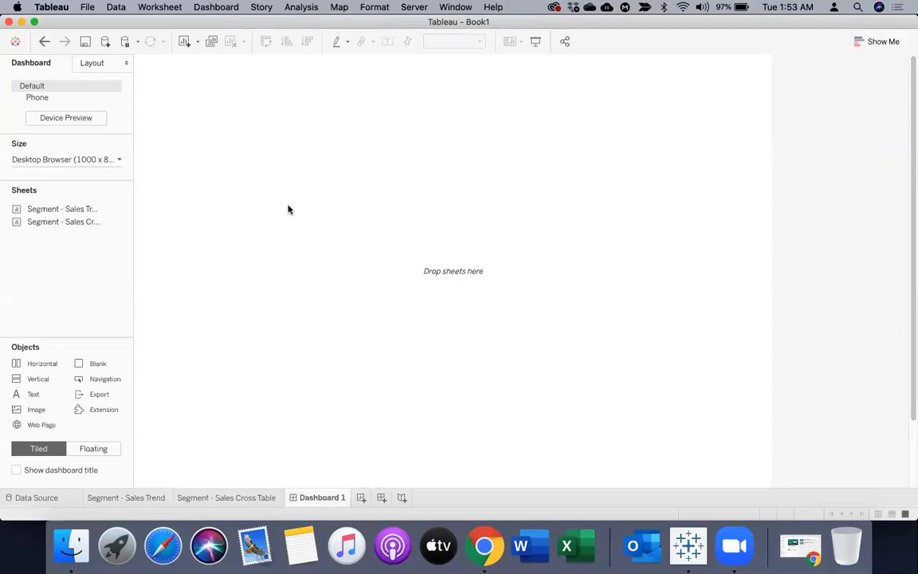
pyautogui.click(85, 160)
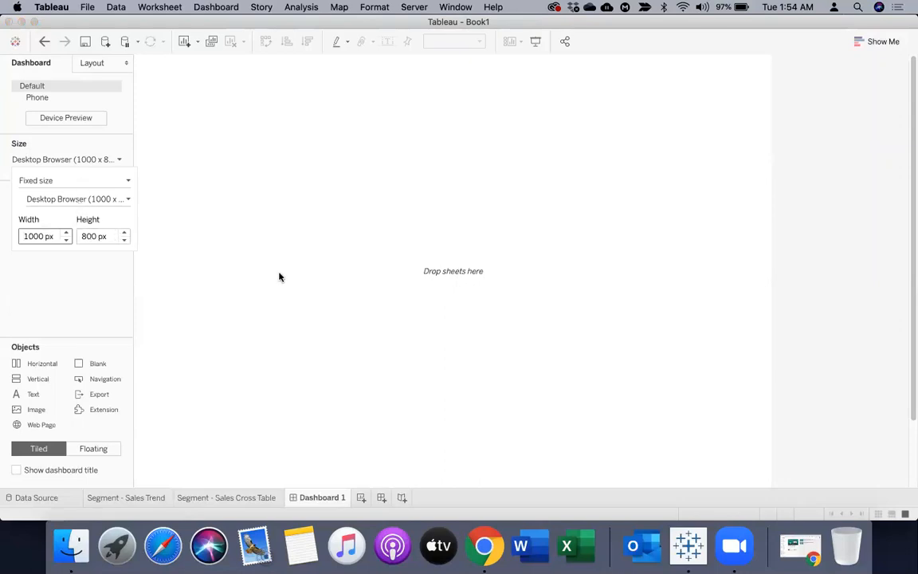
pyautogui.click(249, 238)
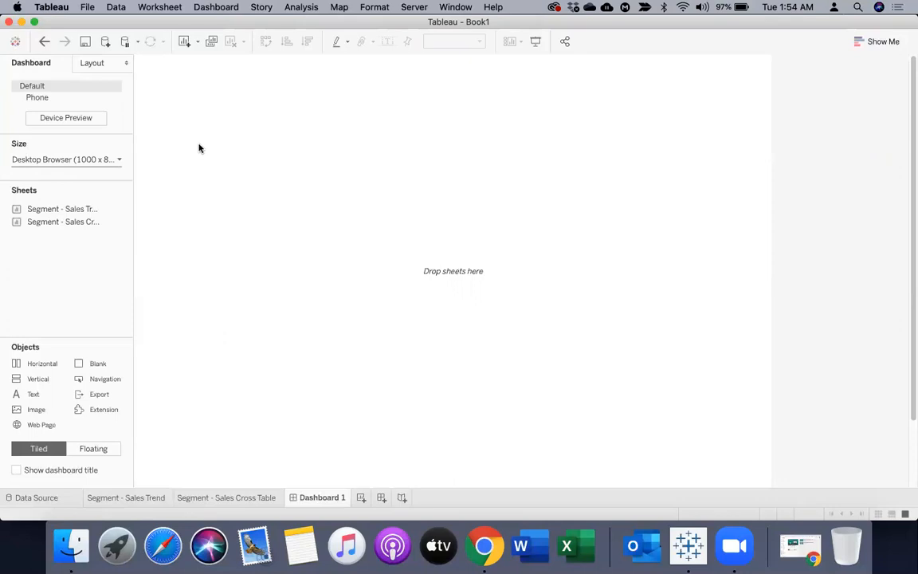
pyautogui.click(89, 66)
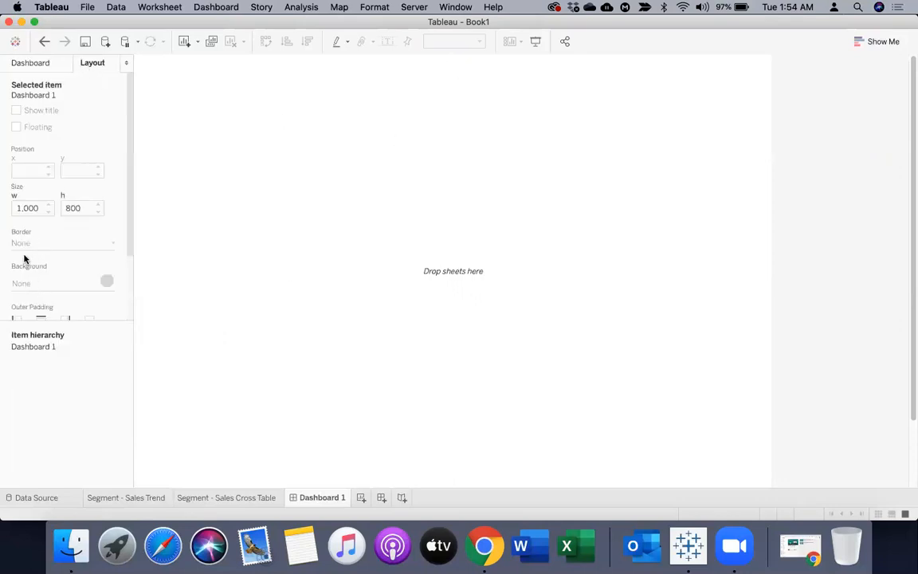
pyautogui.click(29, 64)
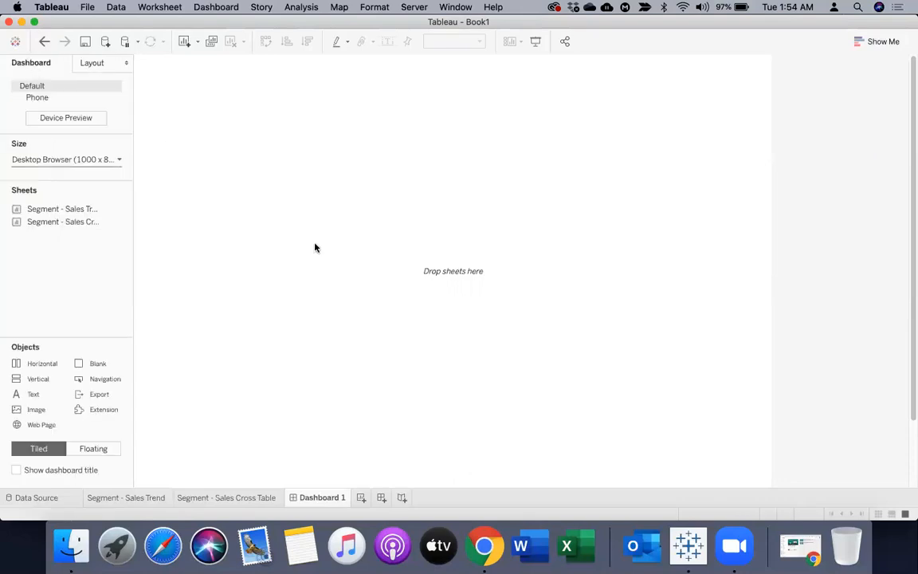
pyautogui.click(51, 470)
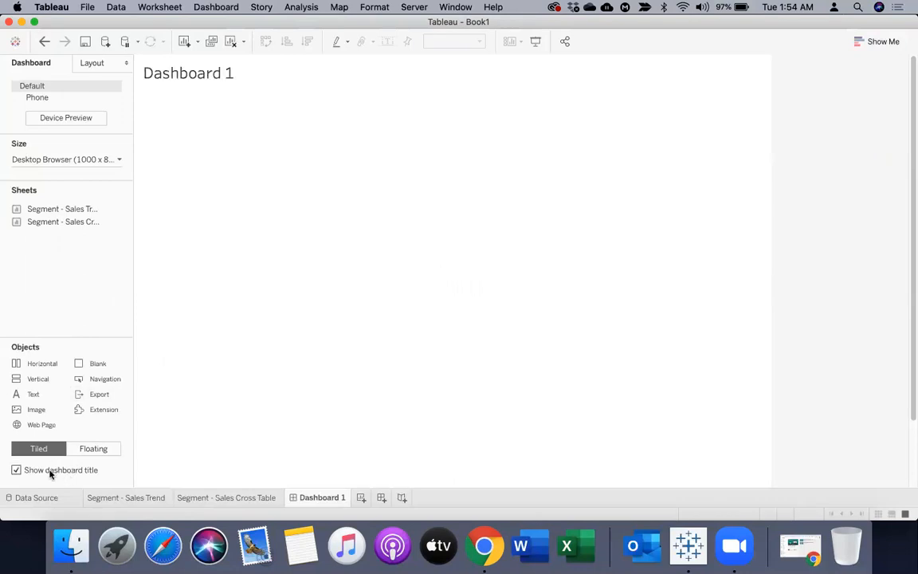
# Step: Give the dashboard's empty tiled container below the title a solid black border
pyautogui.click(235, 159)
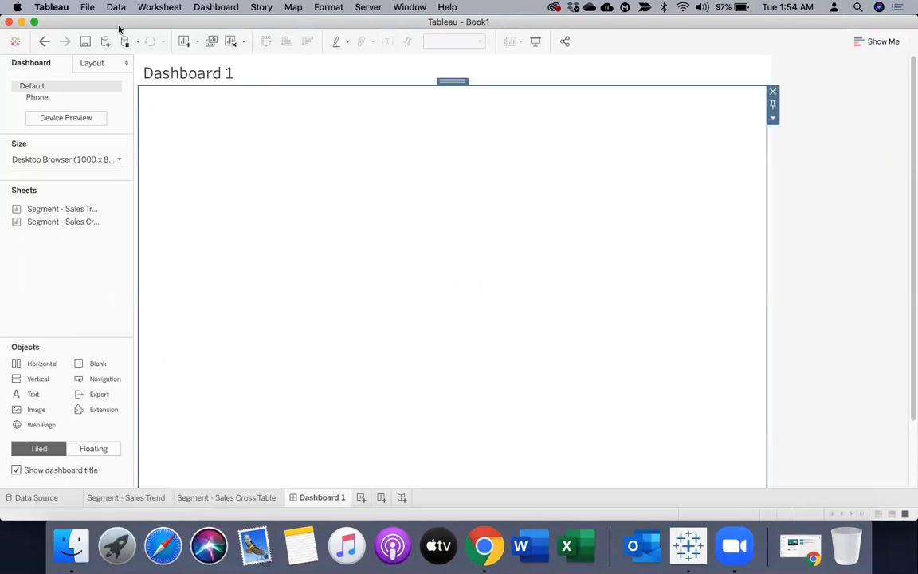
pyautogui.click(93, 68)
pyautogui.click(26, 244)
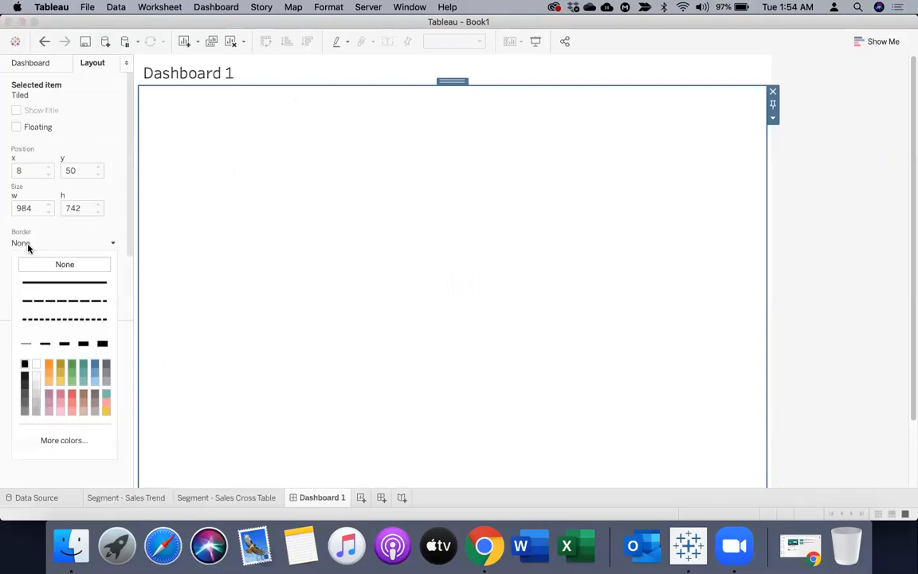
pyautogui.click(28, 284)
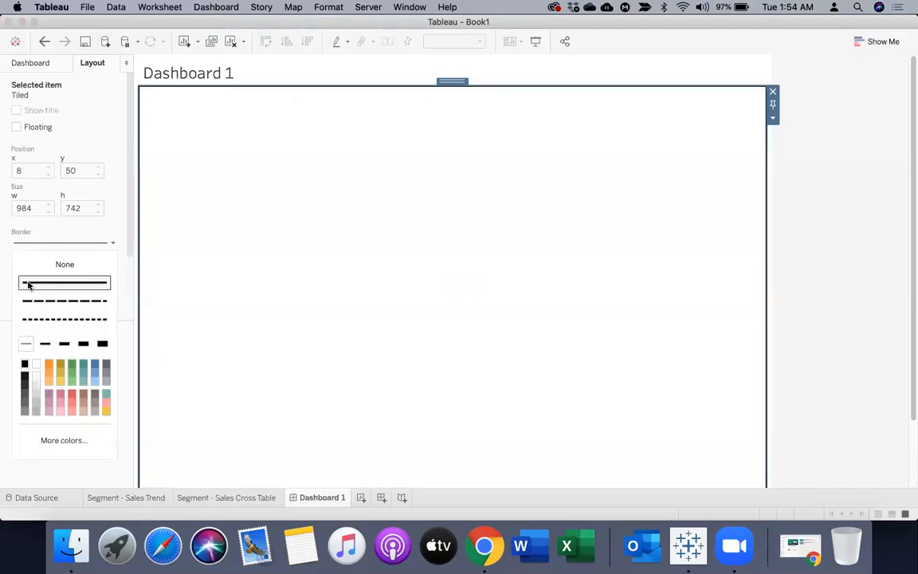
pyautogui.click(24, 365)
# Step: Format the dashboard title with a thin solid black border
pyautogui.click(261, 78)
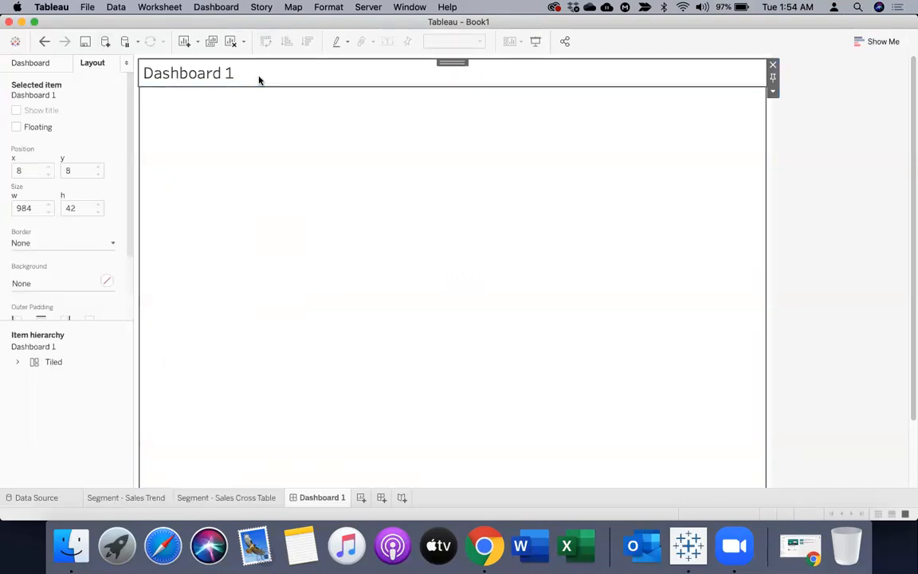
pyautogui.click(772, 91)
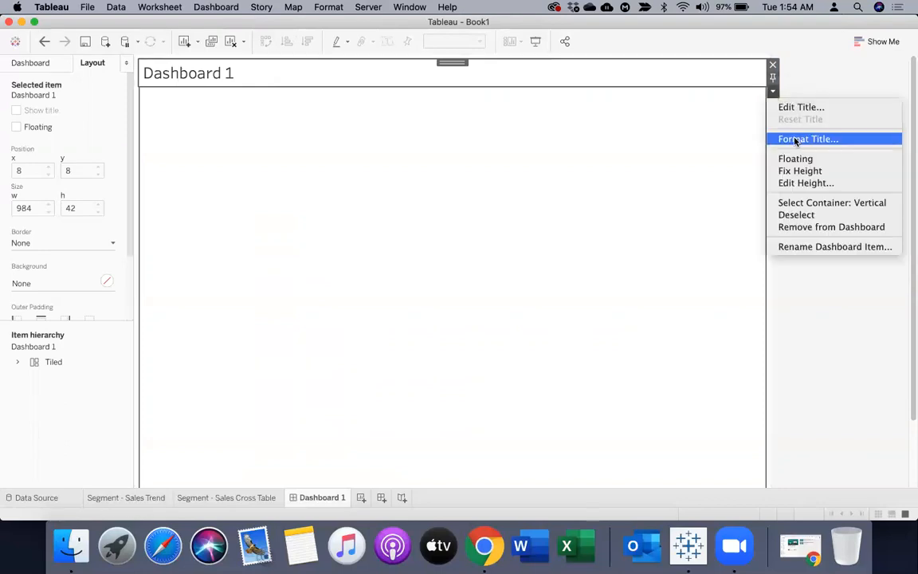
pyautogui.click(797, 140)
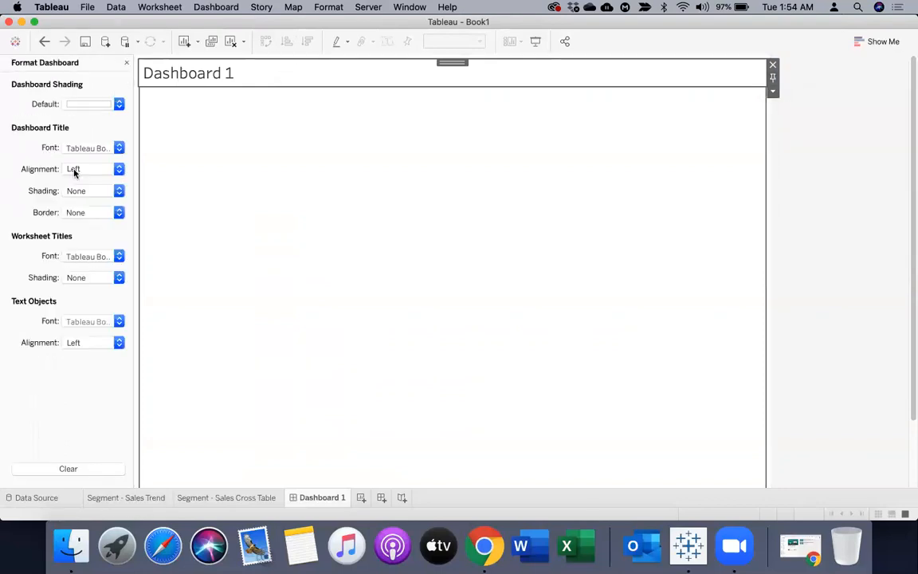
pyautogui.click(81, 213)
pyautogui.click(73, 295)
pyautogui.click(71, 315)
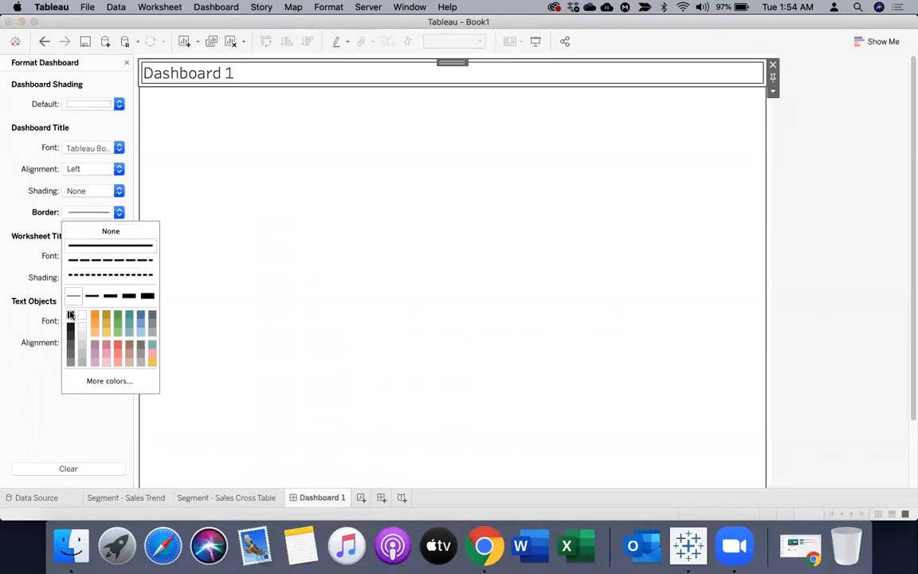
# Step: Center the dashboard title text and make it bold
pyautogui.doubleClick(302, 74)
pyautogui.moveTo(443, 209); pyautogui.dragTo(222, 205)
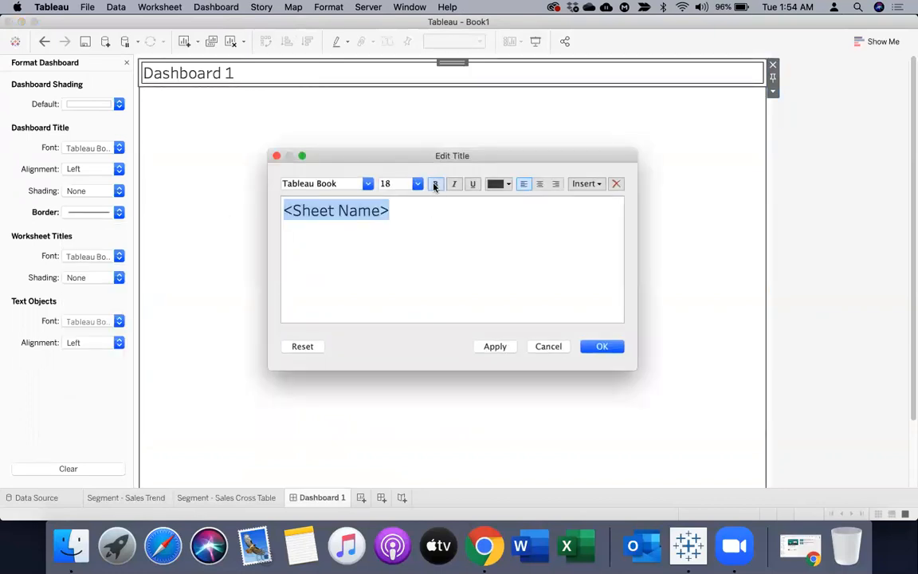
pyautogui.click(539, 184)
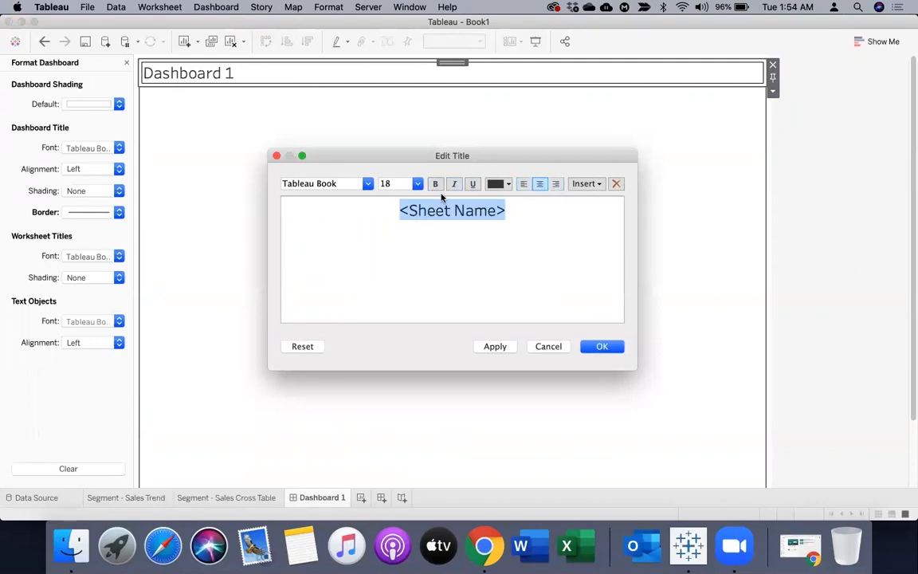
pyautogui.click(435, 185)
pyautogui.click(604, 346)
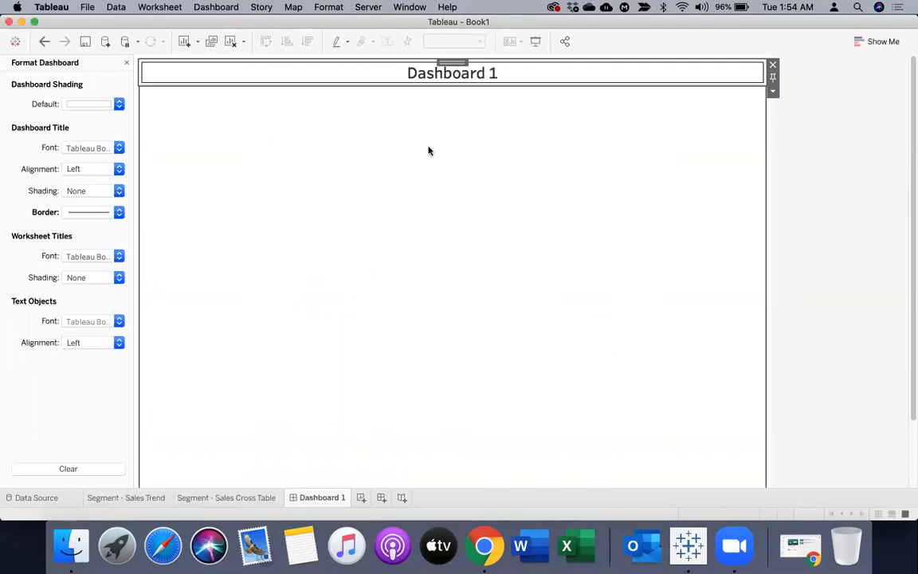
# Step: Rename the dashboard as "Sales Summary" and close the dashboard formatting options
pyautogui.doubleClick(322, 498)
pyautogui.write('Sales Summary')
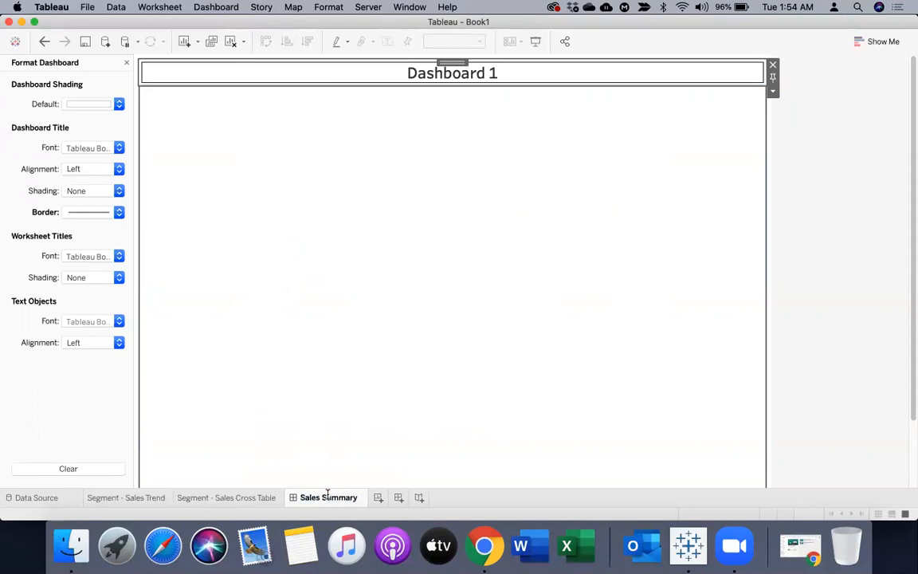
pyautogui.click(381, 421)
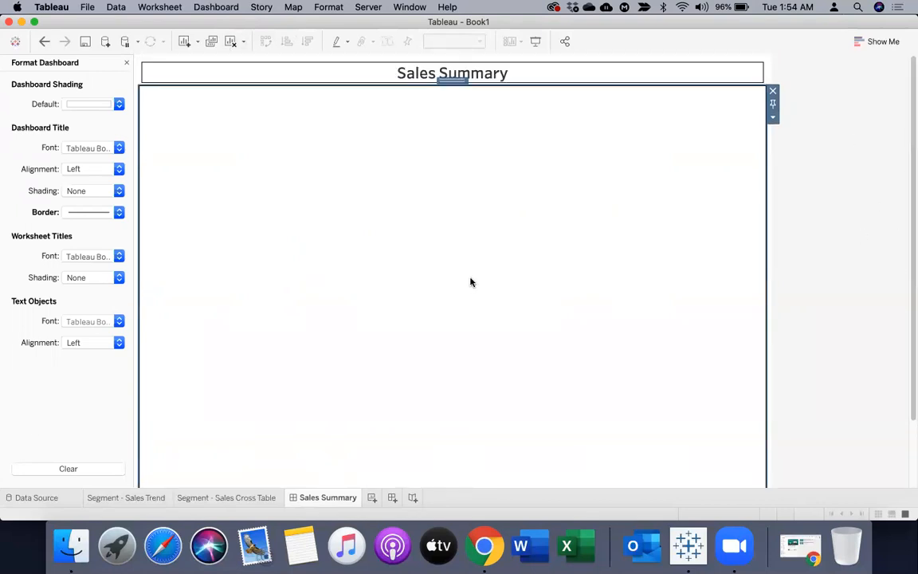
pyautogui.click(839, 178)
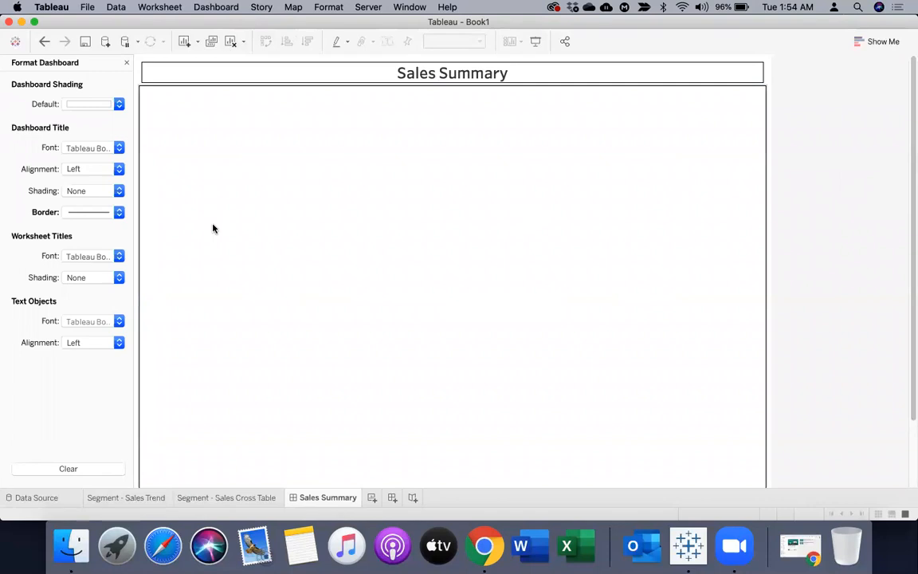
pyautogui.click(126, 62)
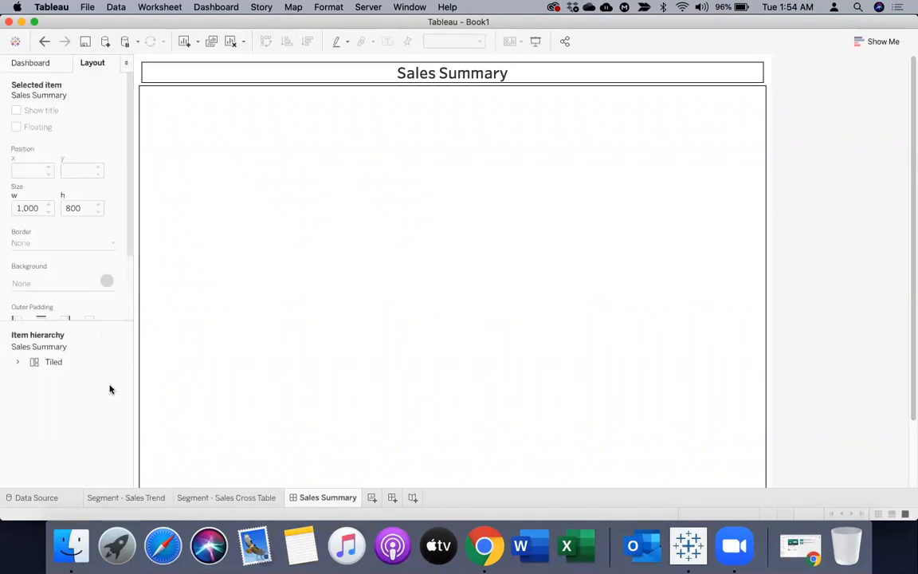
# Step: Start a new parameter from the Segment - Sales Cross Table sheet, name it Select Sheet and set its data type to String
pyautogui.click(230, 499)
pyautogui.click(120, 499)
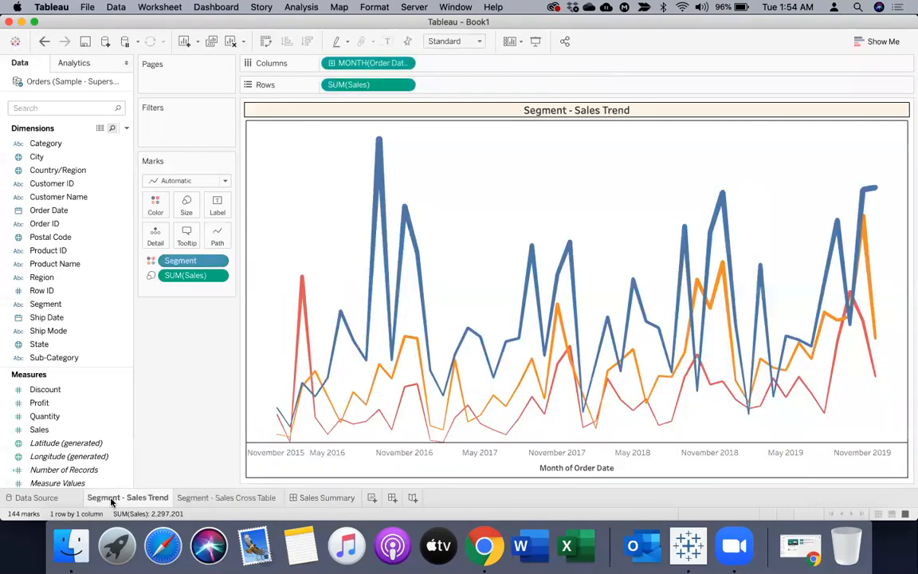
pyautogui.click(242, 498)
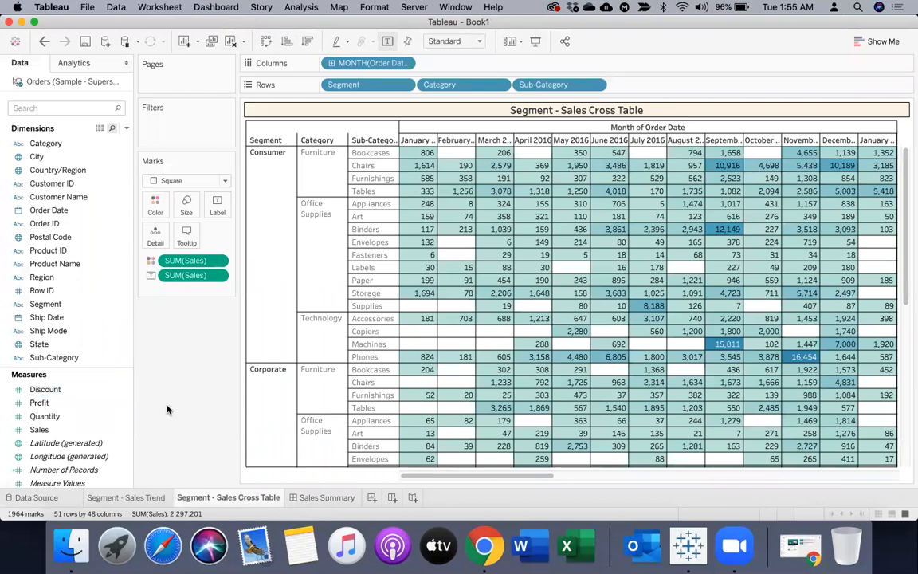
pyautogui.moveTo(116, 389); pyautogui.dragTo(111, 121)
pyautogui.click(126, 128)
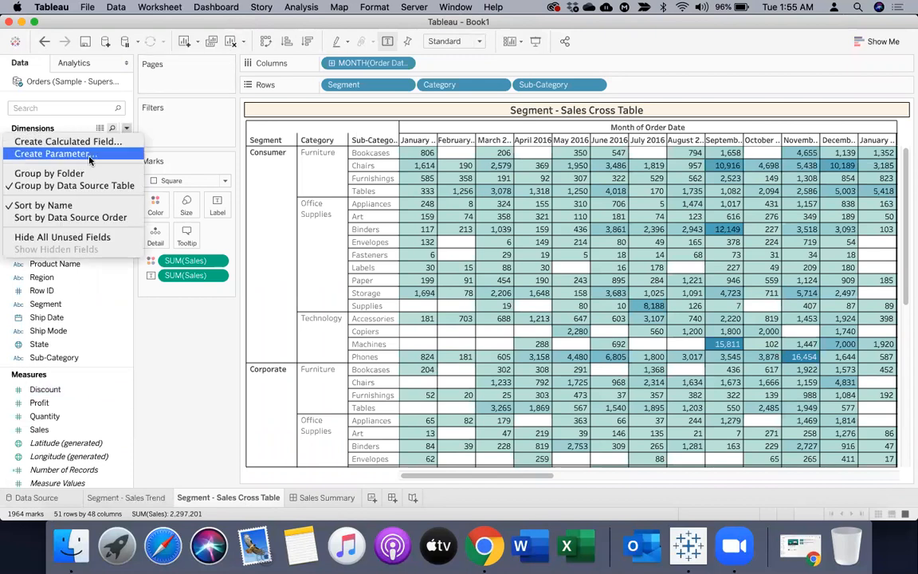
pyautogui.click(90, 160)
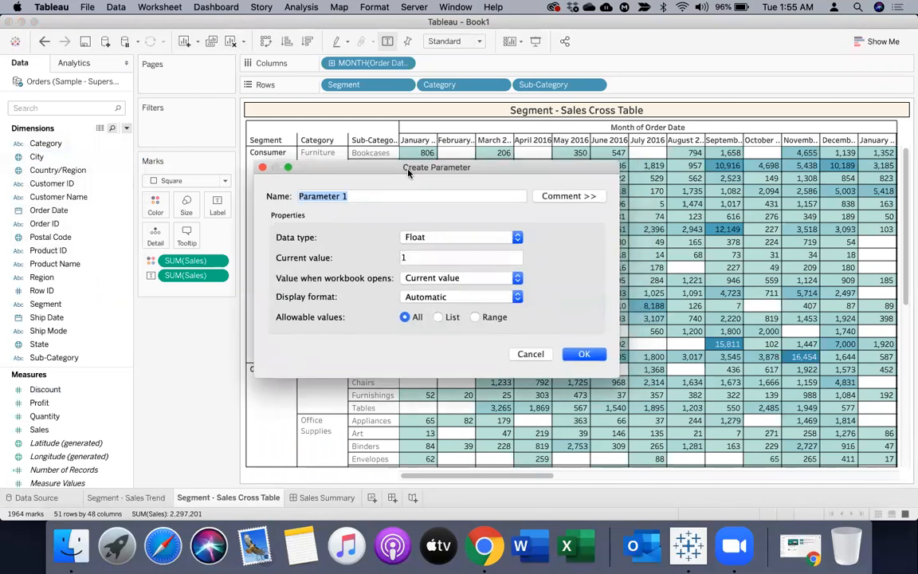
pyautogui.moveTo(408, 173); pyautogui.dragTo(379, 195)
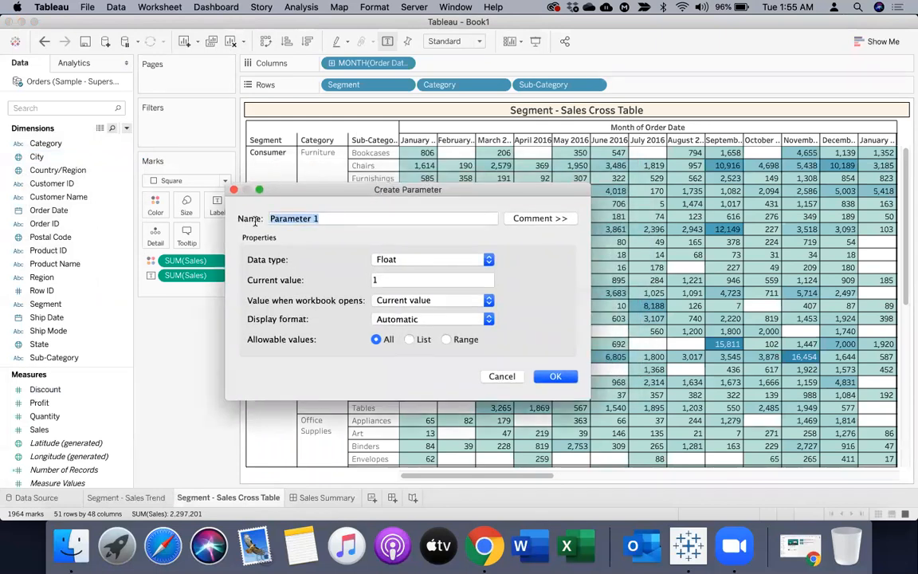
pyautogui.write('Select')
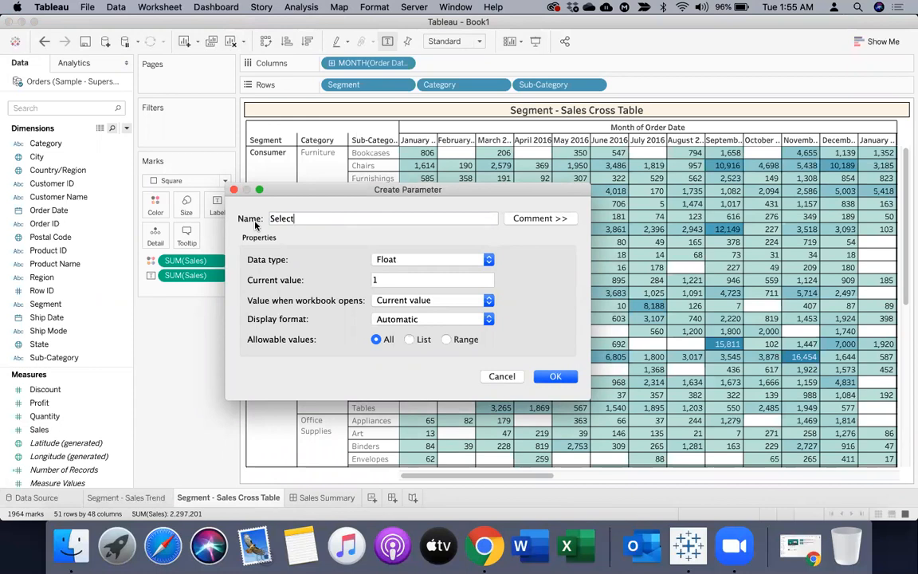
pyautogui.write(' Sheet')
pyautogui.click(410, 263)
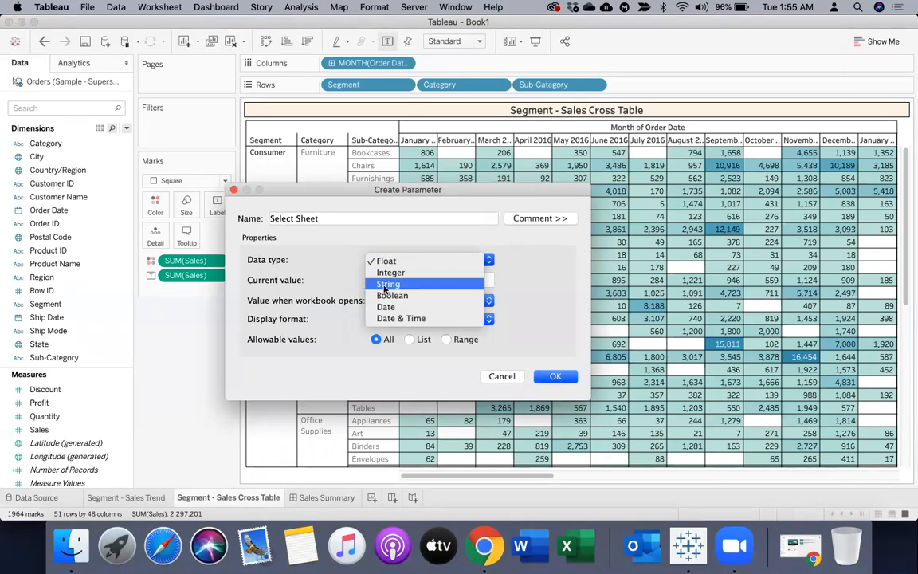
pyautogui.click(387, 286)
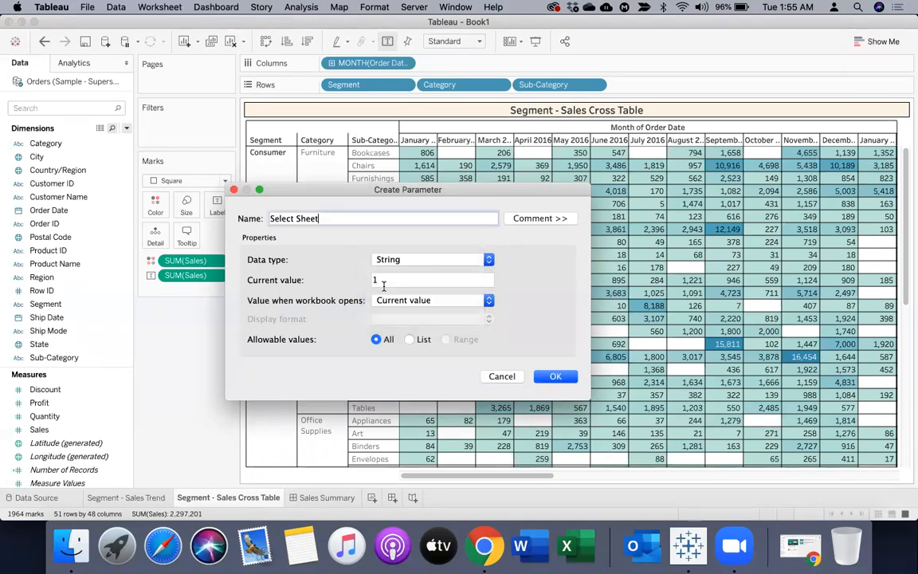
# Step: Restrict the parameter to a list with the values Trend and Cross Table, and create it
pyautogui.click(411, 340)
pyautogui.click(330, 399)
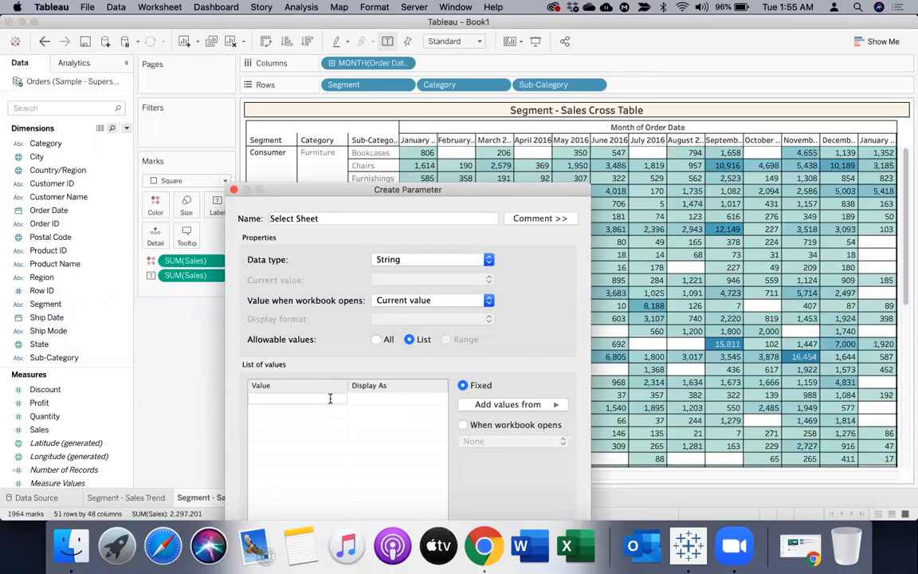
pyautogui.write('Trend')
pyautogui.click(300, 412)
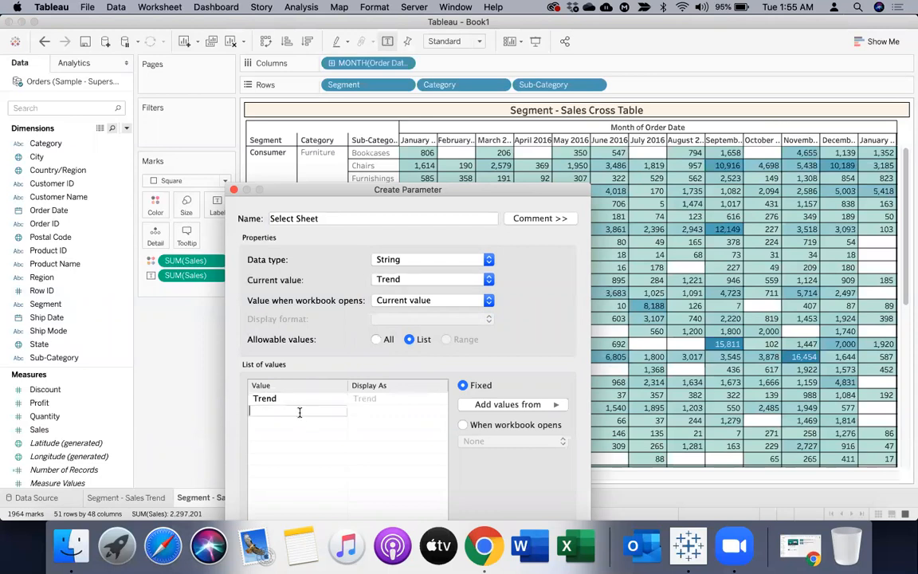
pyautogui.write('Cross Table')
pyautogui.press('Return')
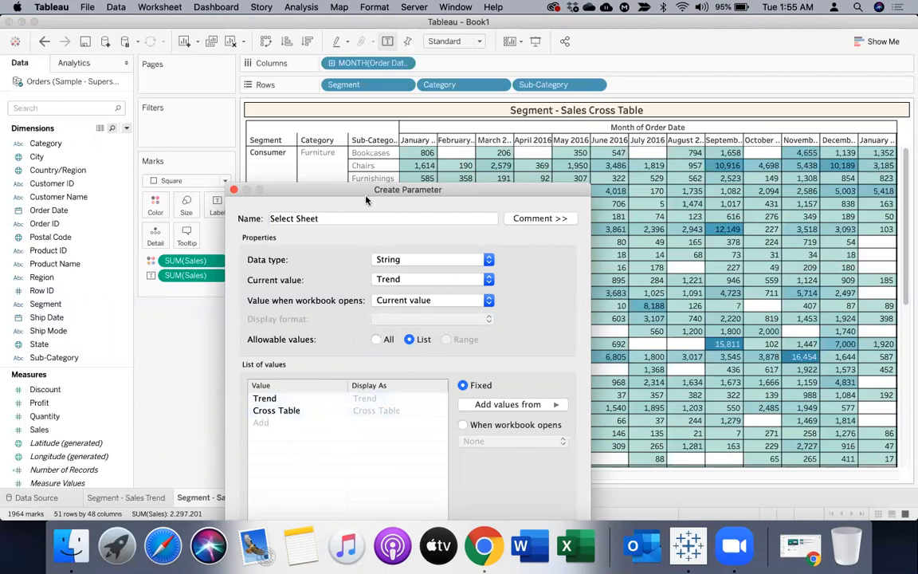
pyautogui.moveTo(359, 193); pyautogui.dragTo(423, 104)
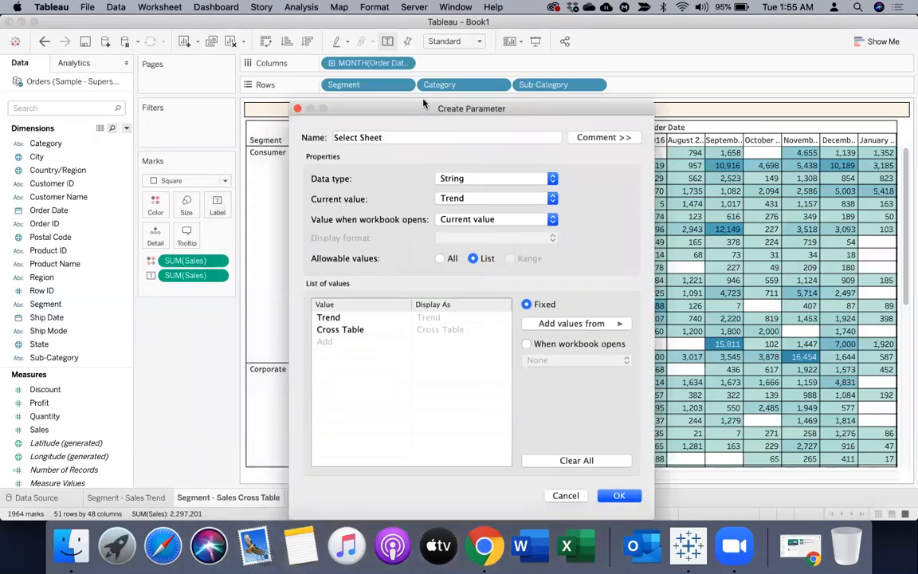
pyautogui.click(619, 496)
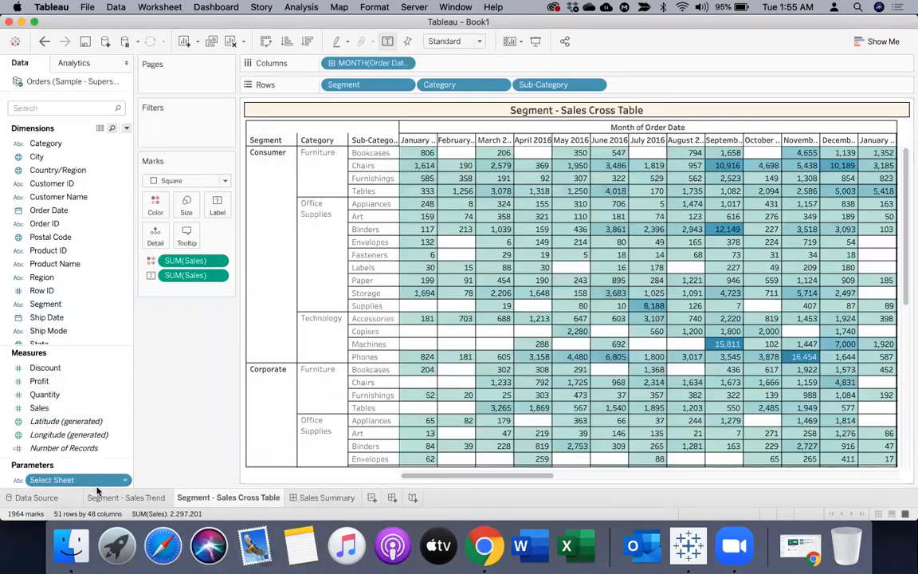
# Step: Show the Select Sheet parameter control on the sheet, try its options and set it to Cross Table
pyautogui.click(125, 482)
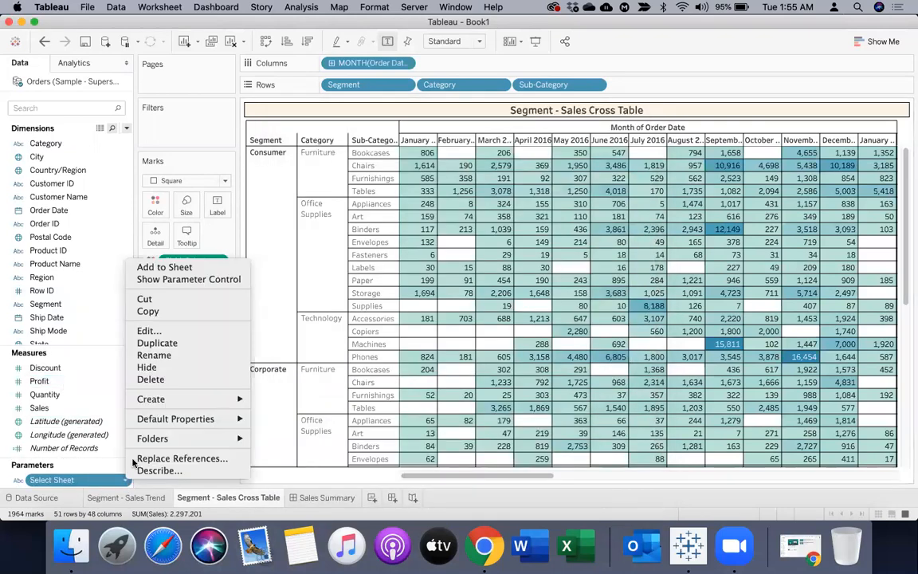
pyautogui.click(189, 280)
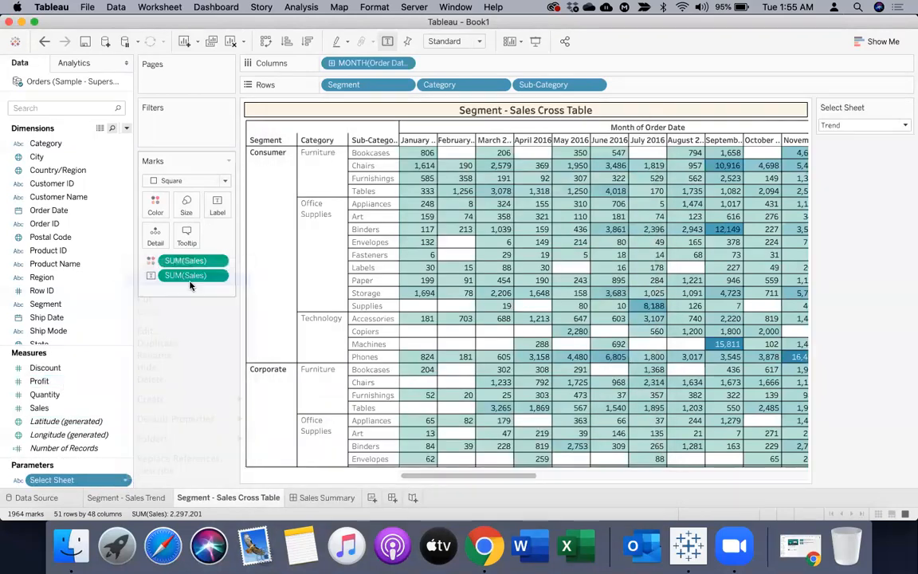
pyautogui.click(891, 125)
pyautogui.click(852, 149)
pyautogui.click(852, 127)
pyautogui.click(853, 138)
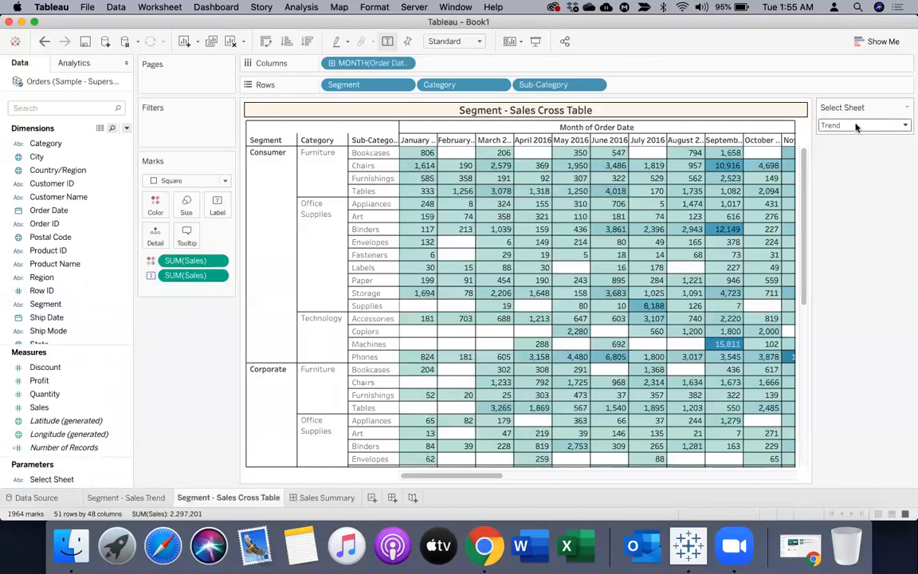
pyautogui.click(853, 126)
pyautogui.click(843, 148)
# Step: Start a new calculated field and name it Sheet Filter
pyautogui.click(126, 130)
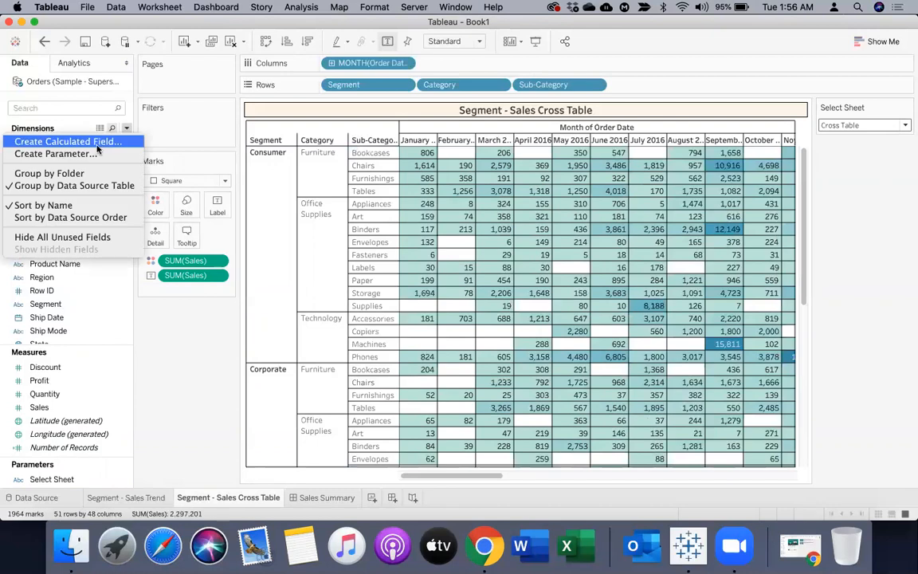
pyautogui.click(95, 143)
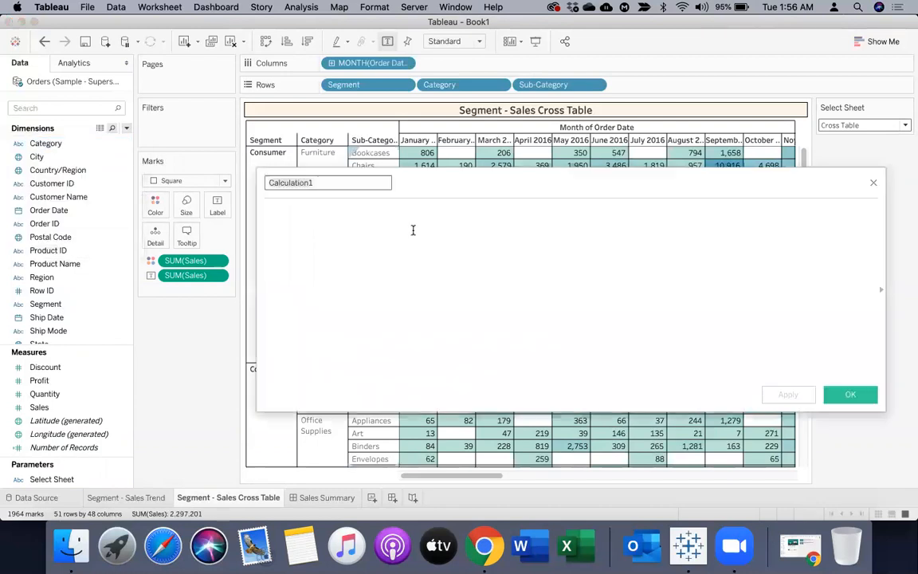
pyautogui.moveTo(457, 174); pyautogui.dragTo(373, 227)
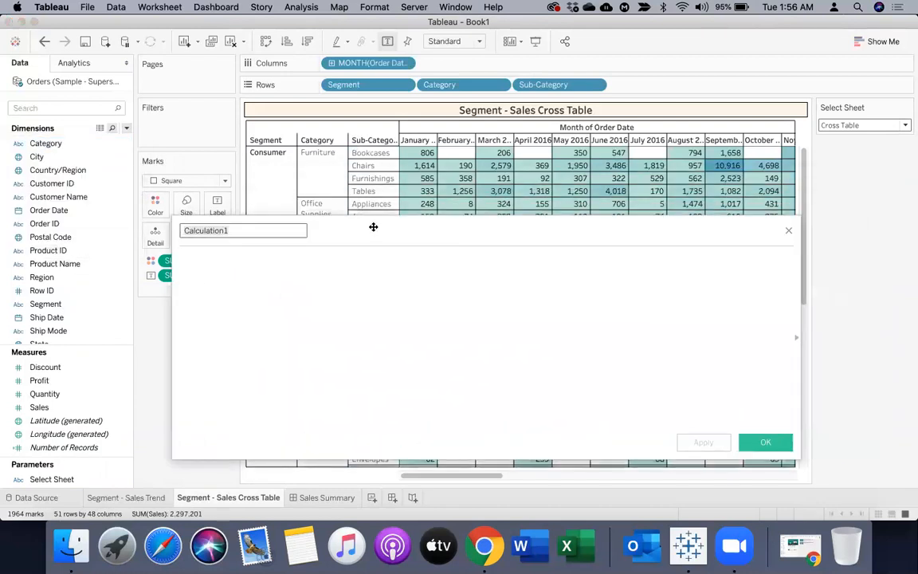
pyautogui.write('Sheet')
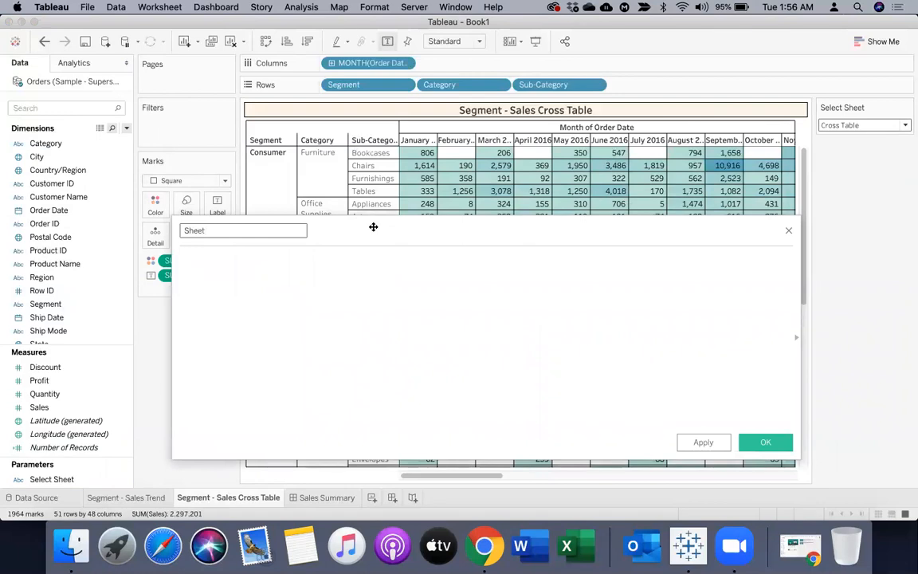
pyautogui.write(' Filter')
# Step: Enter the formula if [Select Sheet]="Trend" then 1 else 0 end for the Sheet Filter calculation
pyautogui.click(268, 304)
pyautogui.write('if')
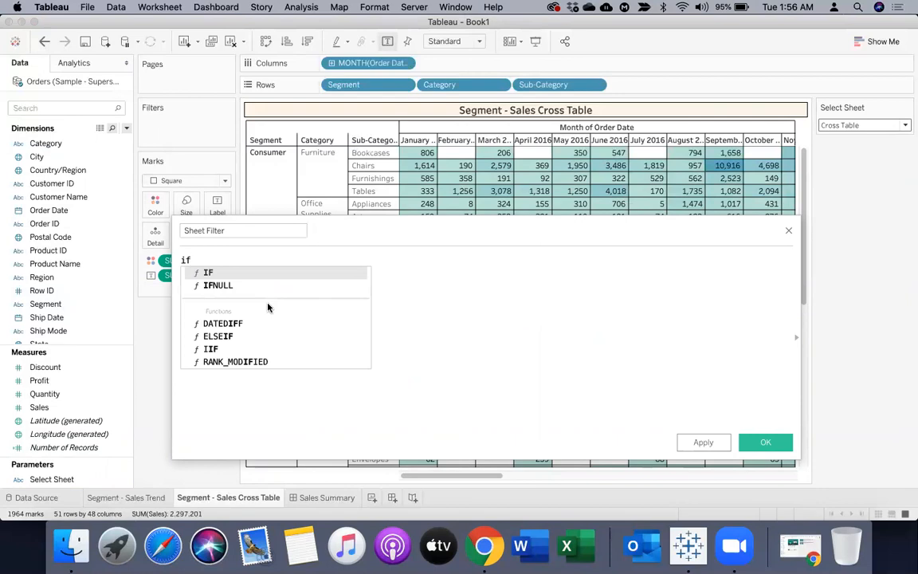
pyautogui.write(' sel')
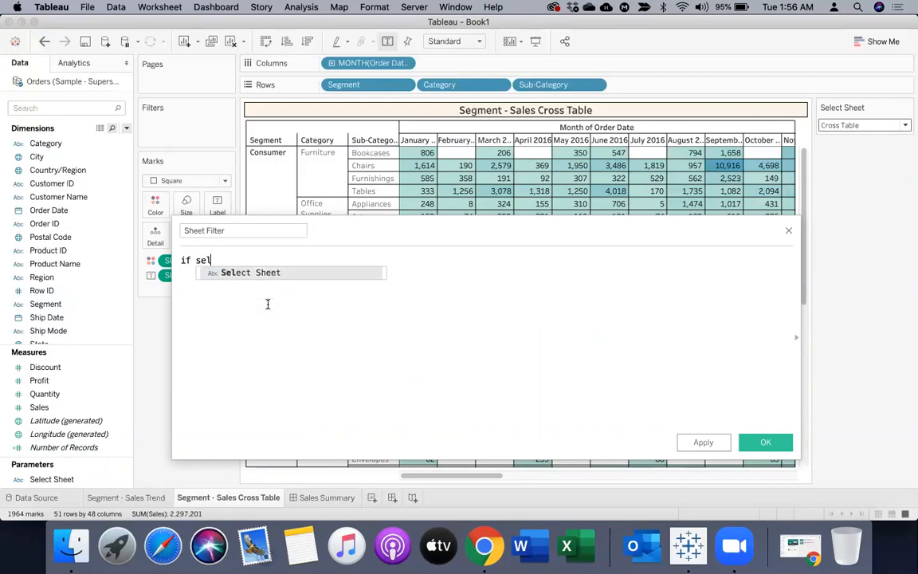
pyautogui.press('Return')
pyautogui.write('=')
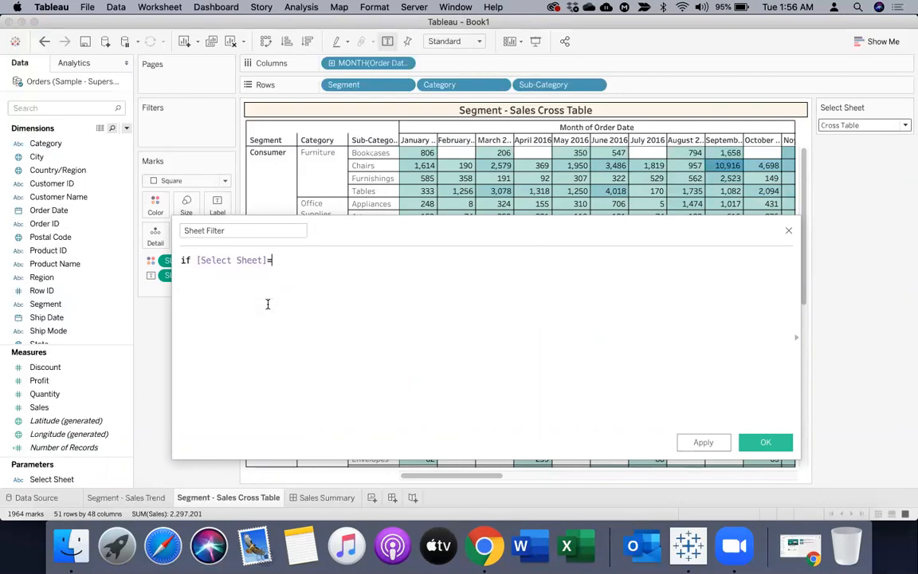
pyautogui.write('"Trend" then 1 else')
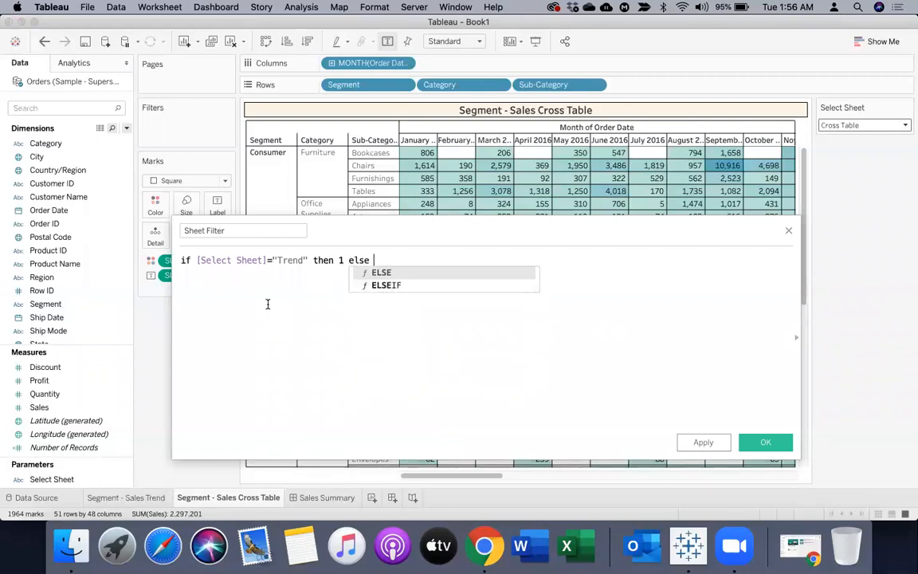
pyautogui.write(' 00')
pyautogui.press('BackSpace')
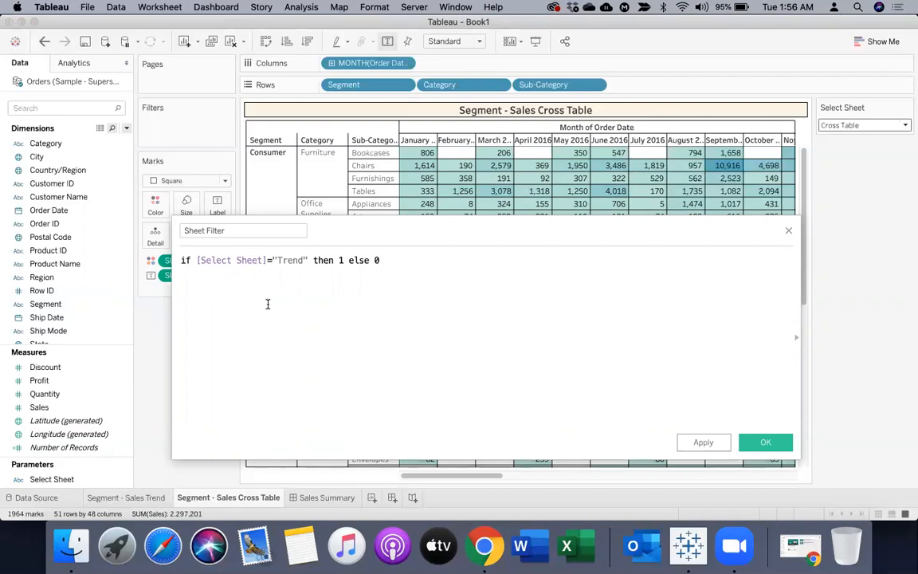
pyautogui.write('end')
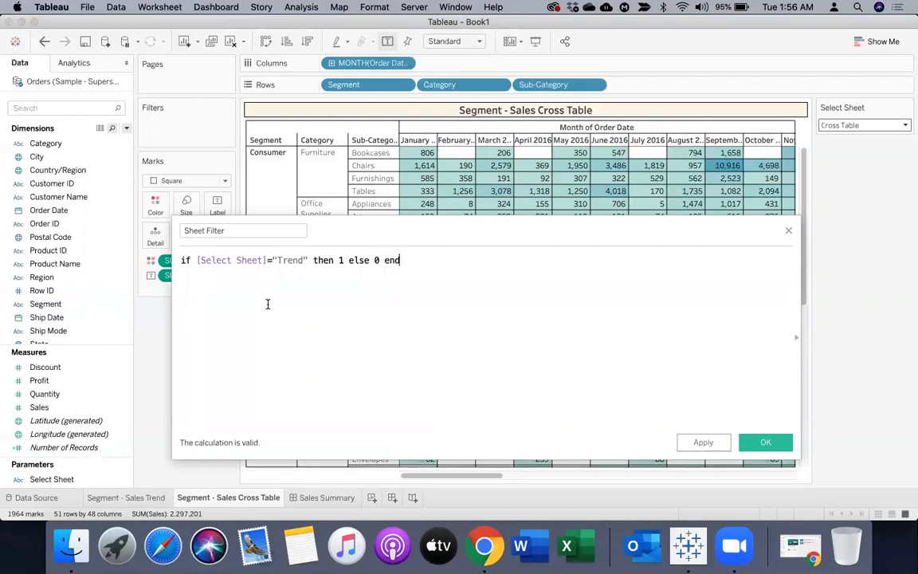
pyautogui.press('Left')
pyautogui.press('Left')
pyautogui.press('Left')
pyautogui.press('Left')
pyautogui.press('Left')
pyautogui.press('Left')
# Step: Apply and save the Sheet Filter calculation, and convert the field to discrete
pyautogui.click(703, 440)
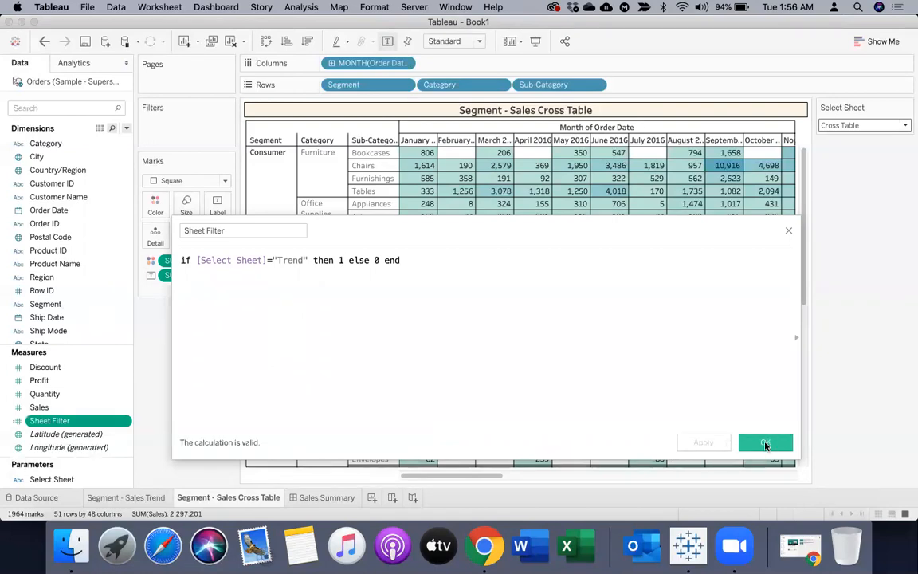
pyautogui.click(765, 443)
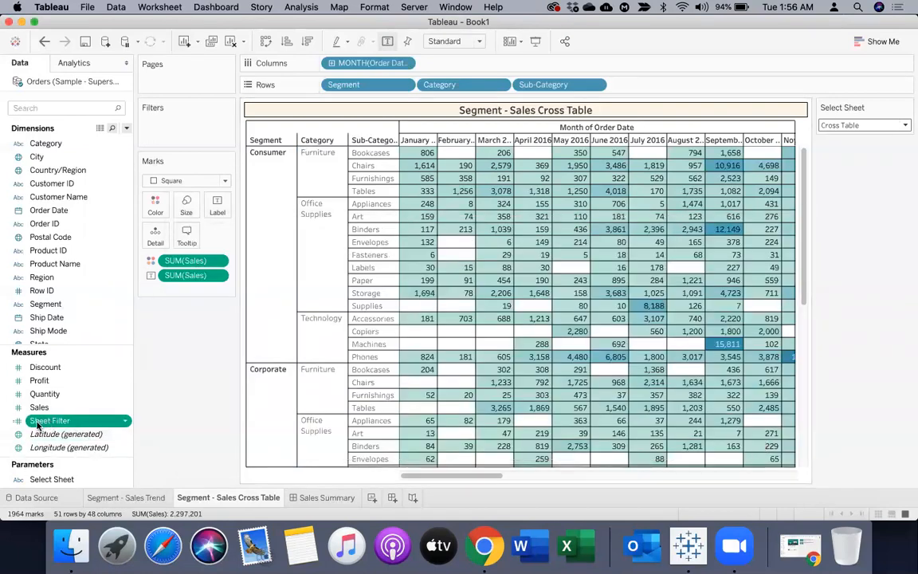
pyautogui.click(126, 424)
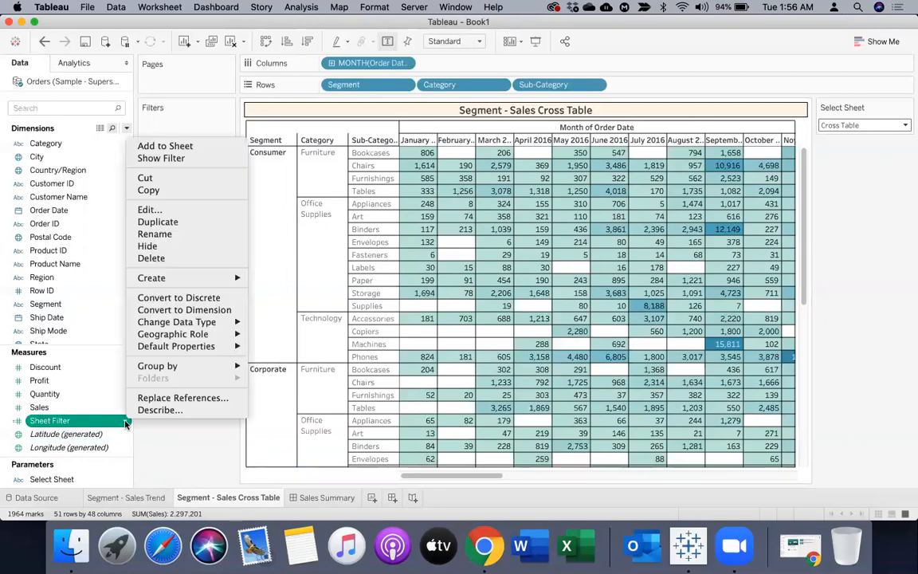
pyautogui.click(179, 298)
pyautogui.moveTo(59, 424); pyautogui.dragTo(156, 118)
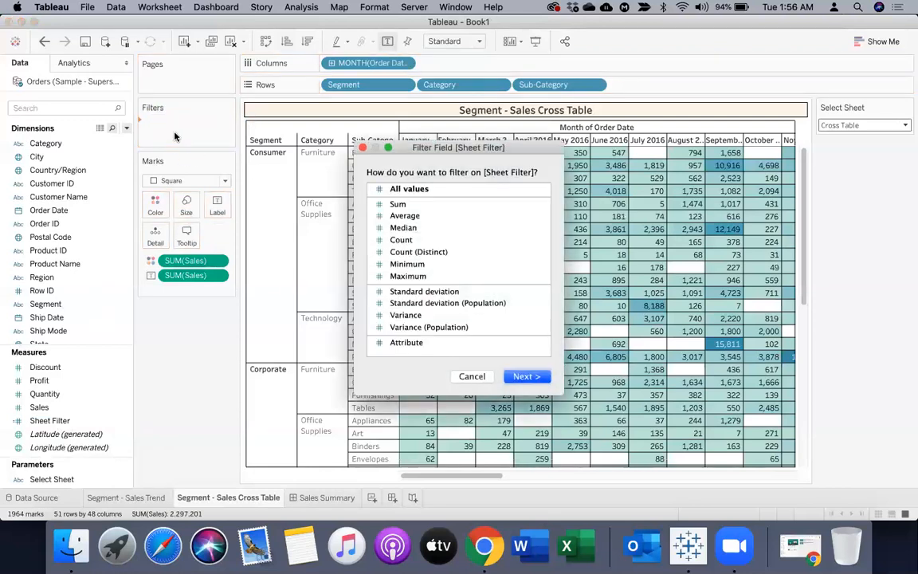
pyautogui.moveTo(450, 148); pyautogui.dragTo(451, 144)
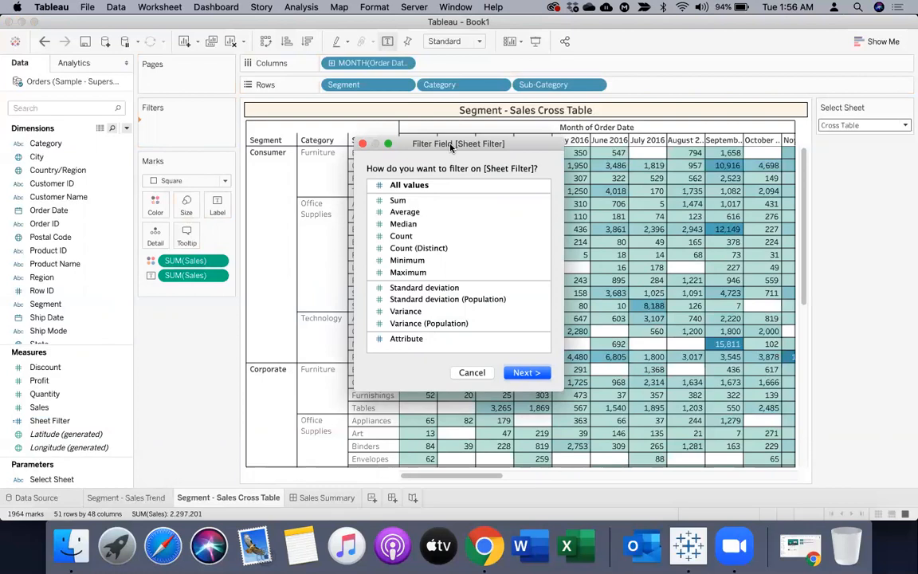
pyautogui.click(409, 187)
pyautogui.click(525, 373)
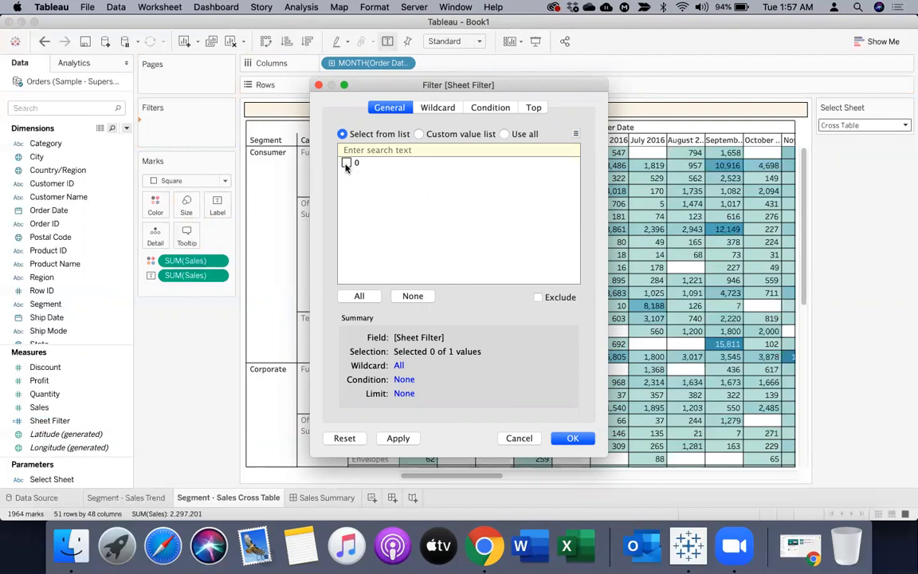
pyautogui.click(519, 440)
# Step: Set Select Sheet to Trend and check which Sheet Filter value is offered for filtering the cross table sheet
pyautogui.click(864, 125)
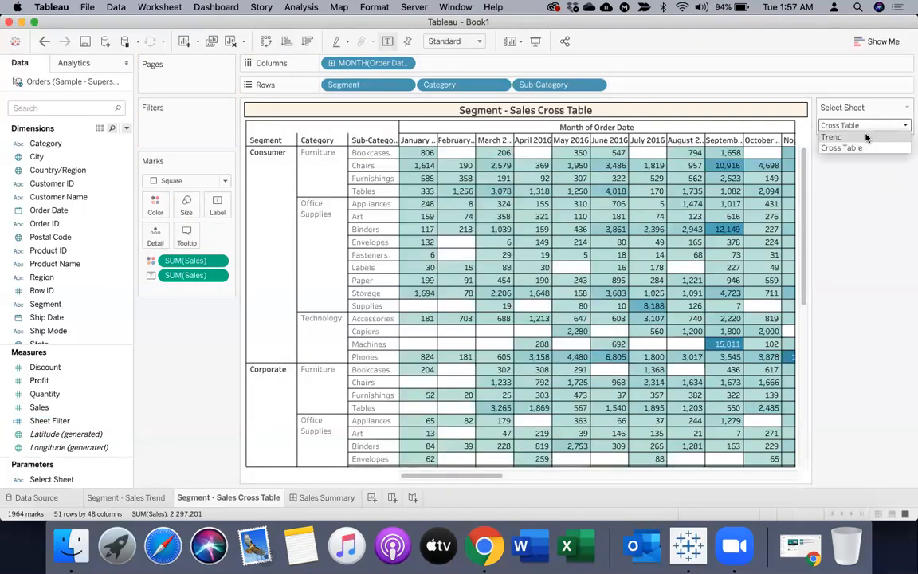
pyautogui.click(865, 137)
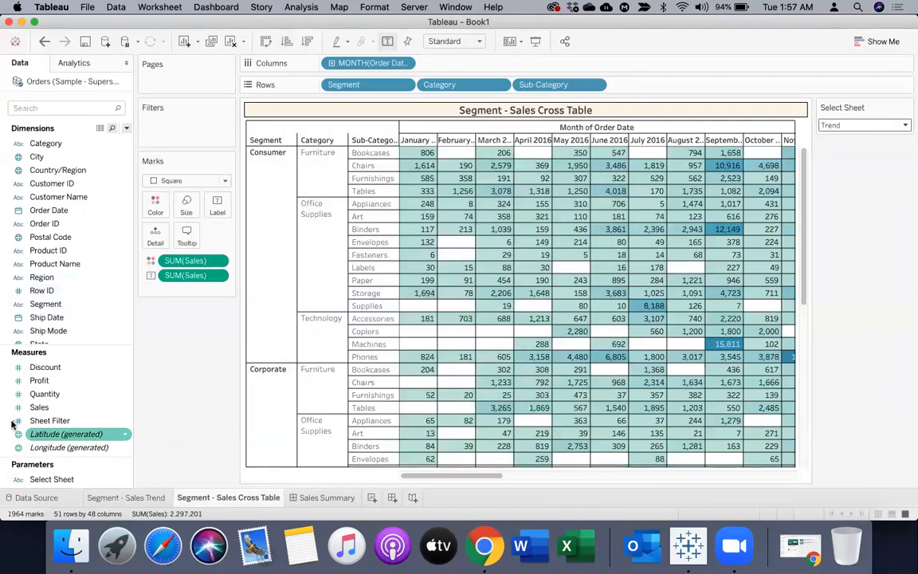
pyautogui.moveTo(46, 420); pyautogui.dragTo(170, 129)
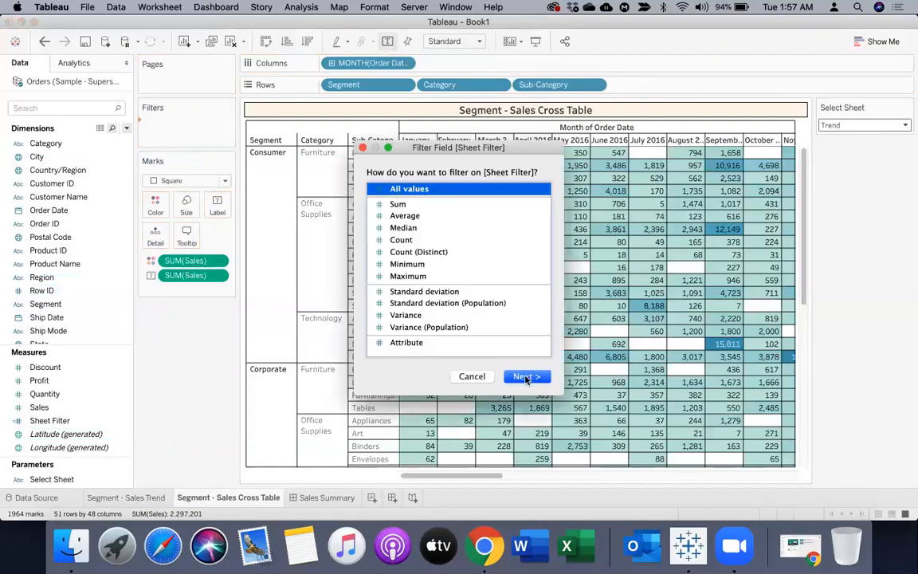
pyautogui.click(527, 377)
pyautogui.click(571, 443)
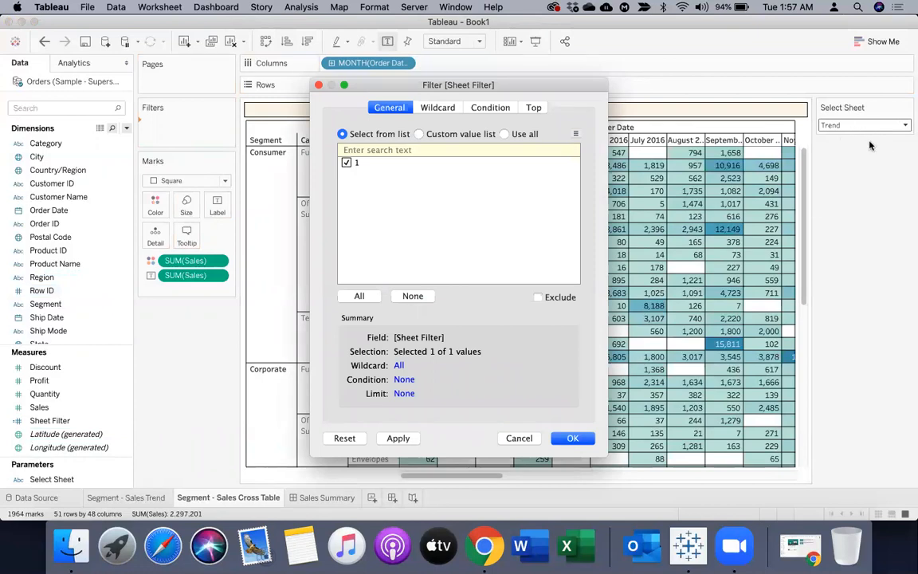
pyautogui.click(518, 439)
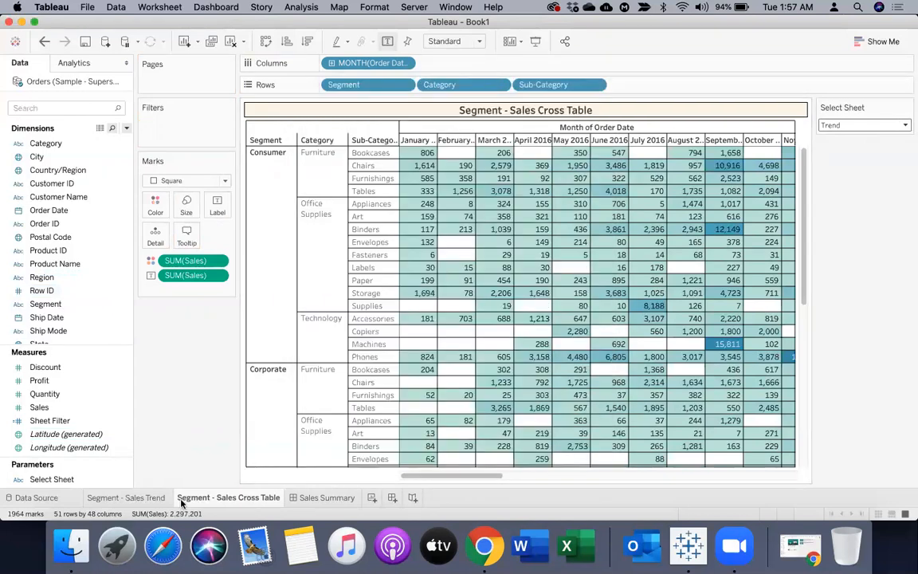
# Step: Show the Select Sheet parameter control on the Segment - Sales Trend sheet and choose Trend
pyautogui.click(126, 498)
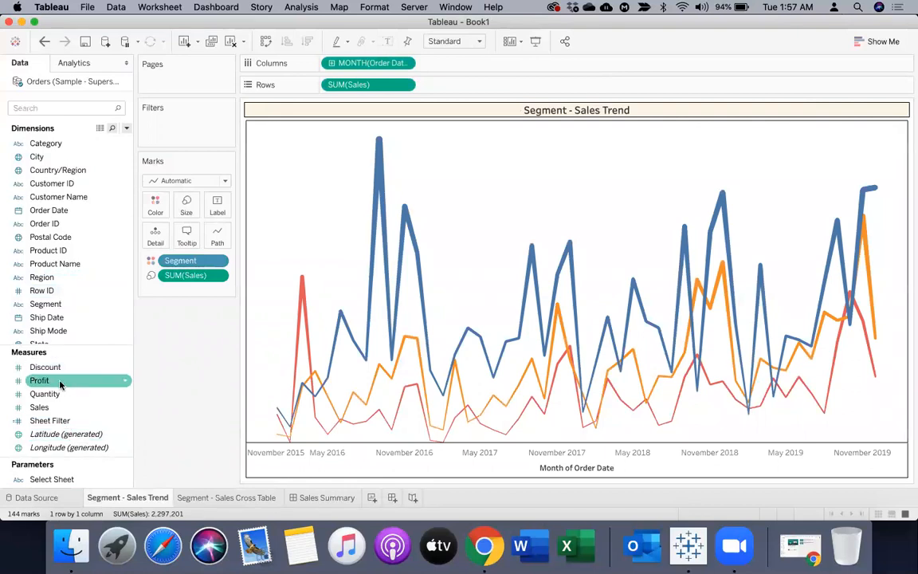
pyautogui.click(69, 480)
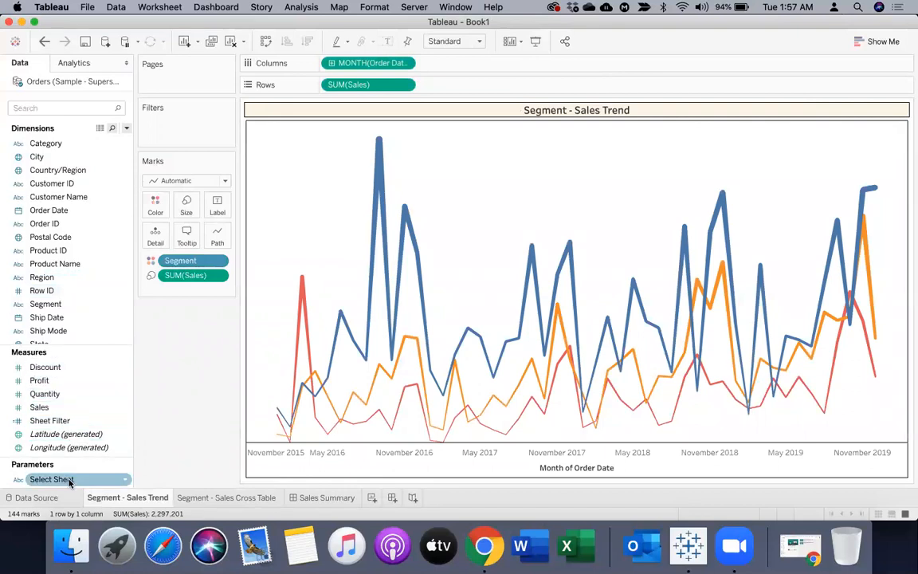
pyautogui.rightClick(68, 480)
pyautogui.click(119, 277)
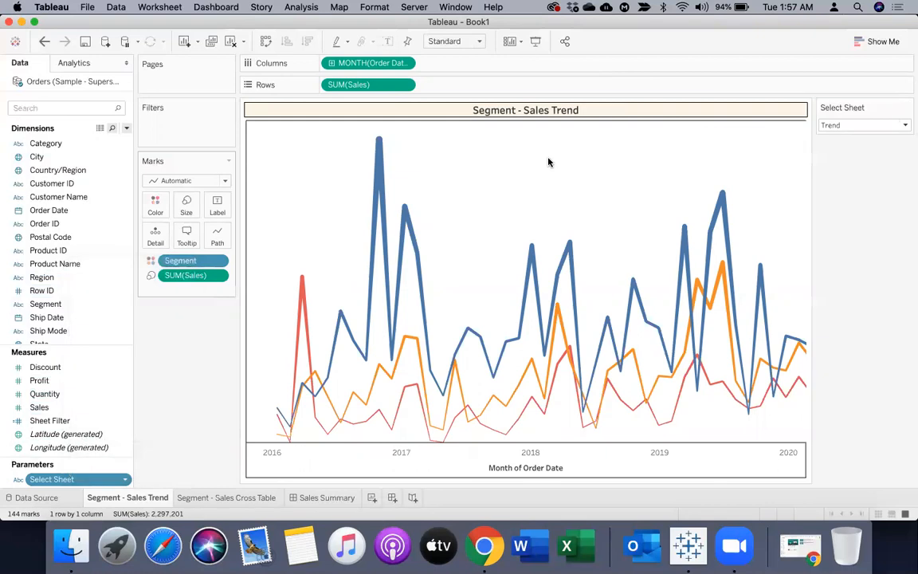
pyautogui.click(861, 125)
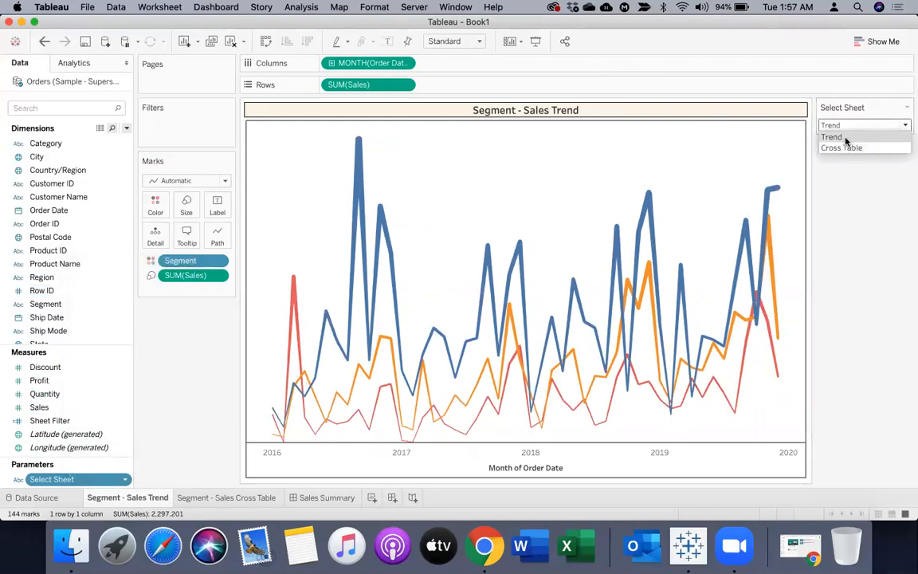
pyautogui.click(846, 137)
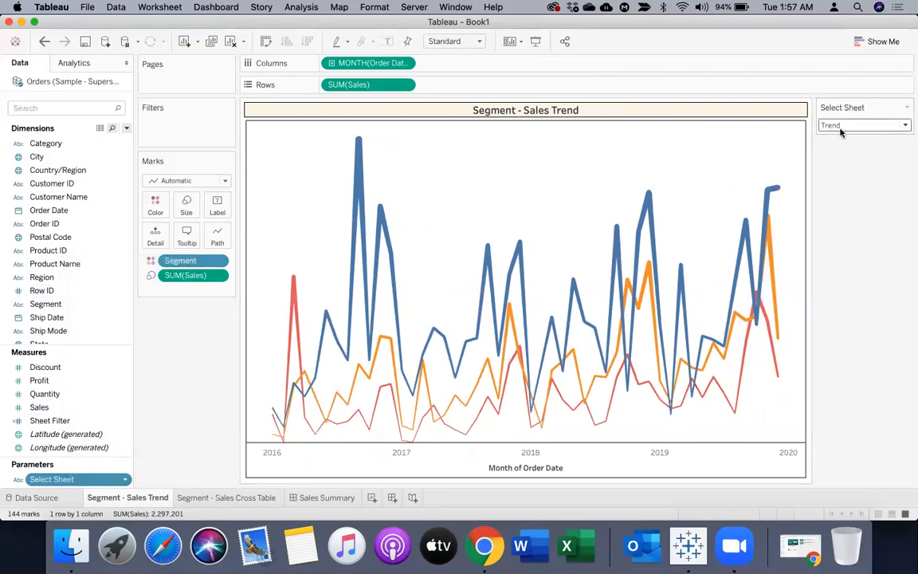
# Step: Filter the Segment - Sales Trend sheet by Sheet Filter on all values, including only the value 1
pyautogui.moveTo(55, 423); pyautogui.dragTo(156, 111)
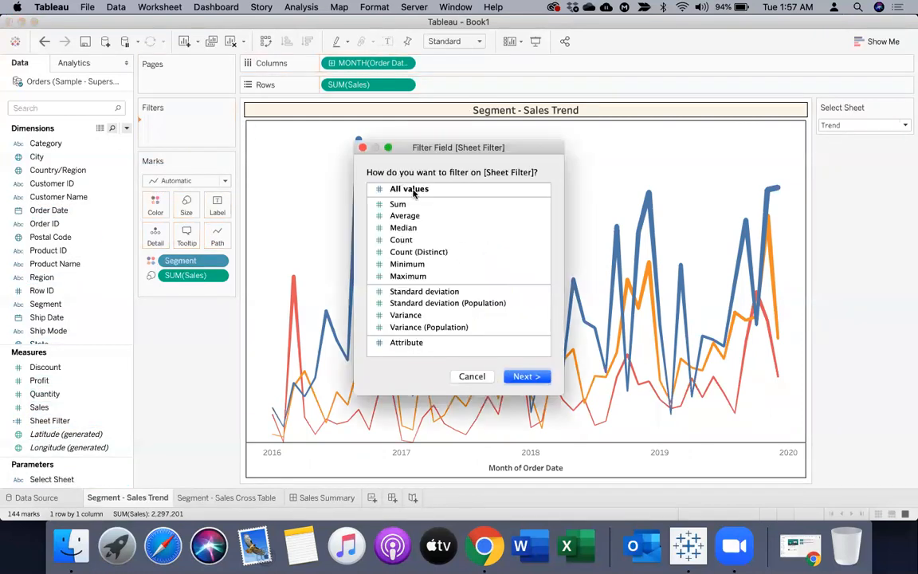
pyautogui.click(525, 377)
pyautogui.click(347, 163)
pyautogui.click(573, 439)
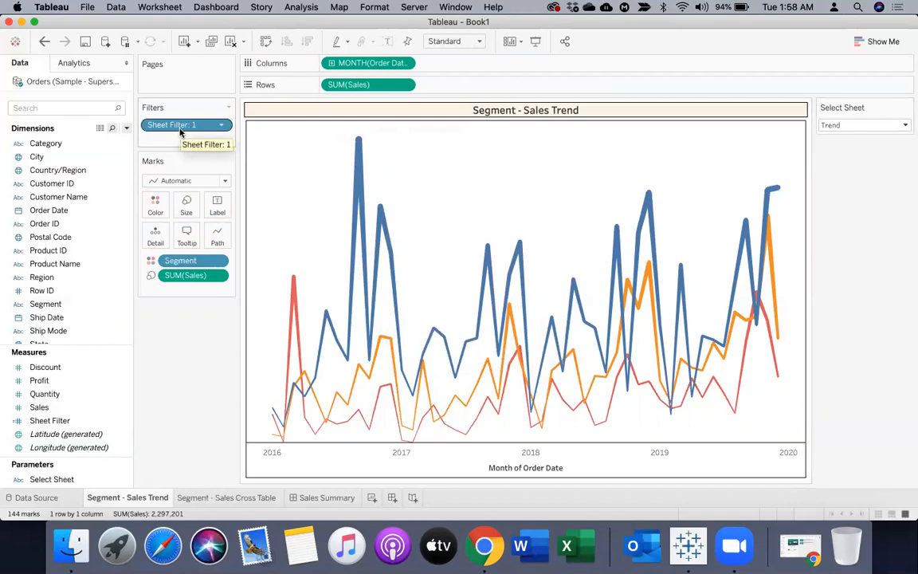
# Step: Switch to the Segment - Sales Cross Table sheet and check the Sheet Filter value offered with Trend selected
pyautogui.moveTo(214, 498)
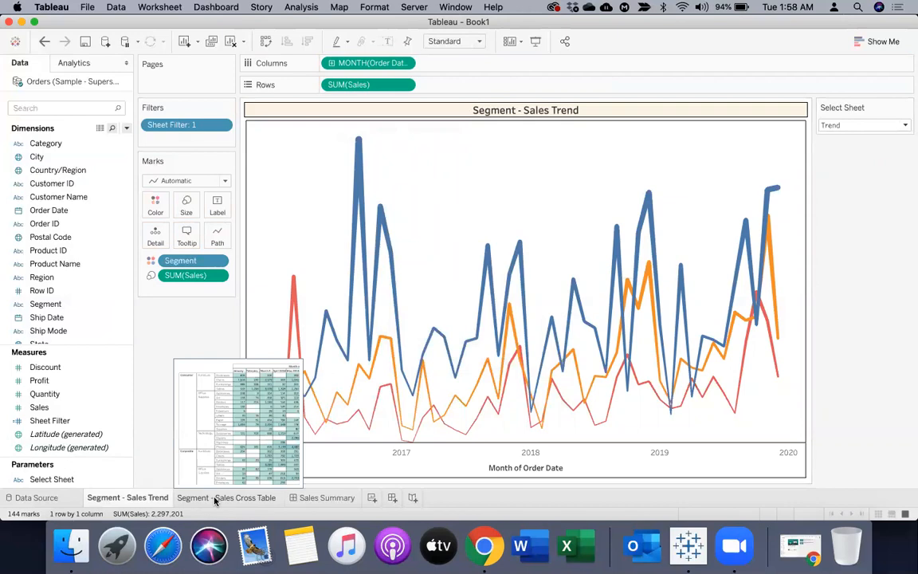
pyautogui.click(214, 498)
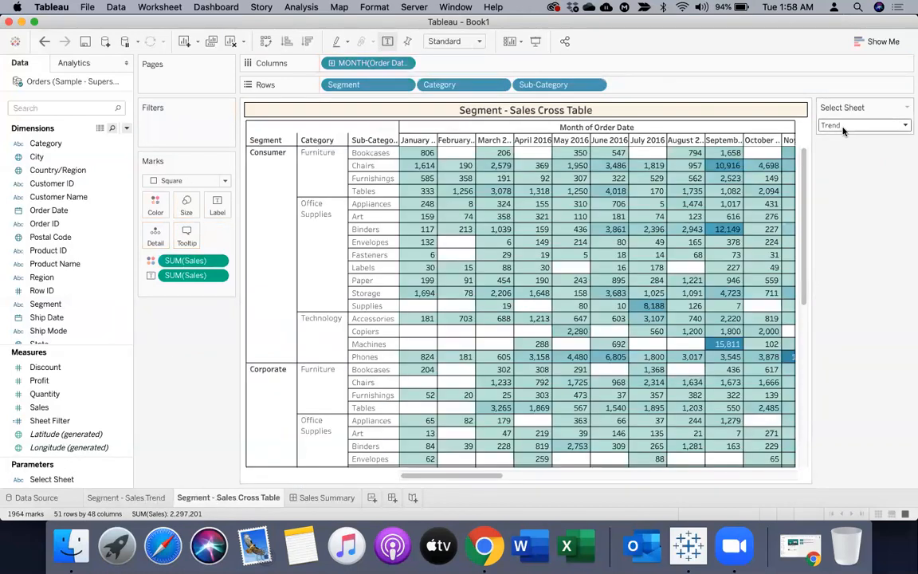
pyautogui.moveTo(50, 420); pyautogui.dragTo(159, 118)
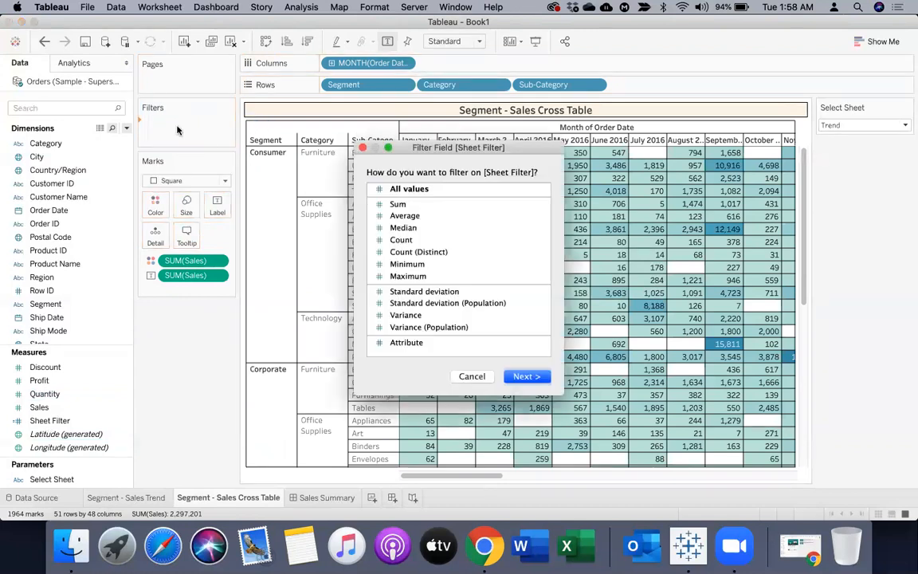
pyautogui.click(525, 375)
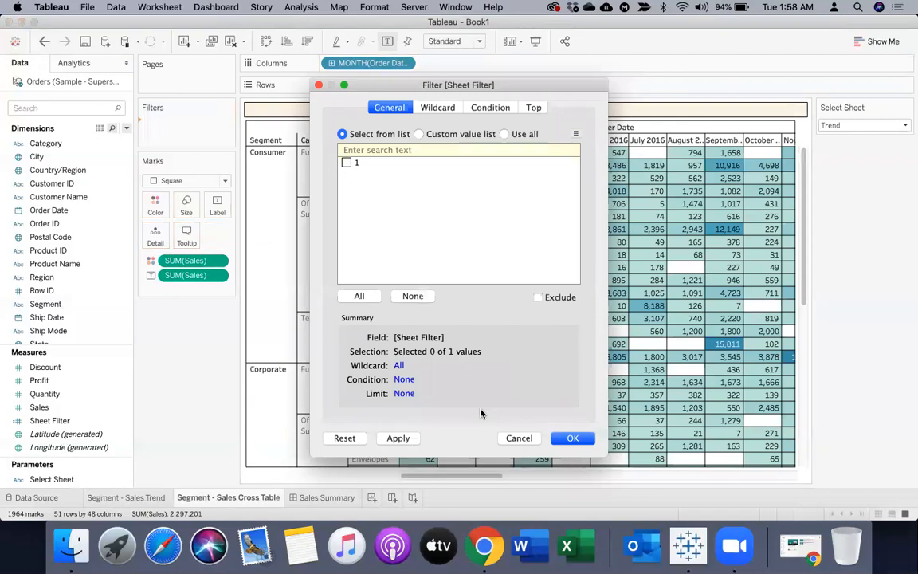
pyautogui.click(518, 439)
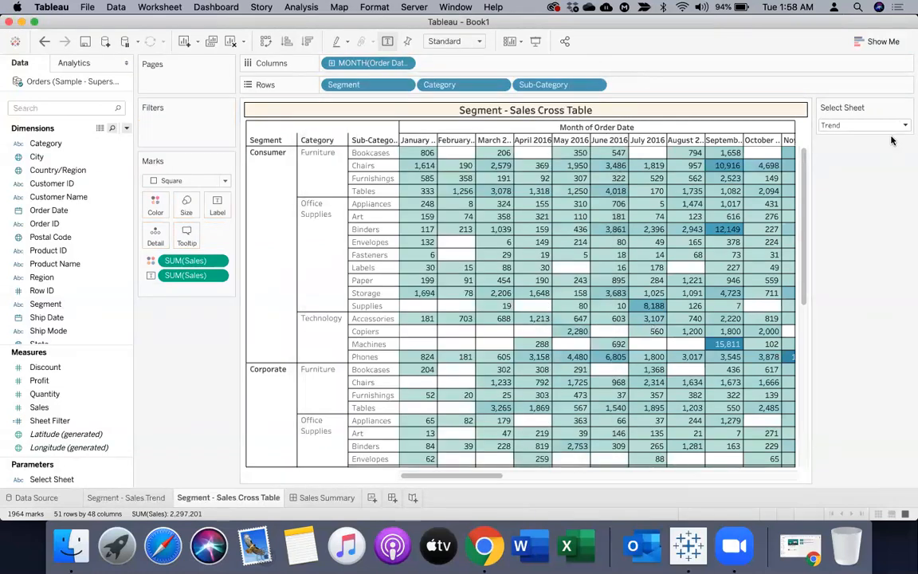
# Step: Set Select Sheet to Cross Table and filter the cross table sheet by Sheet Filter on all values, including only 0
pyautogui.click(837, 126)
pyautogui.click(843, 150)
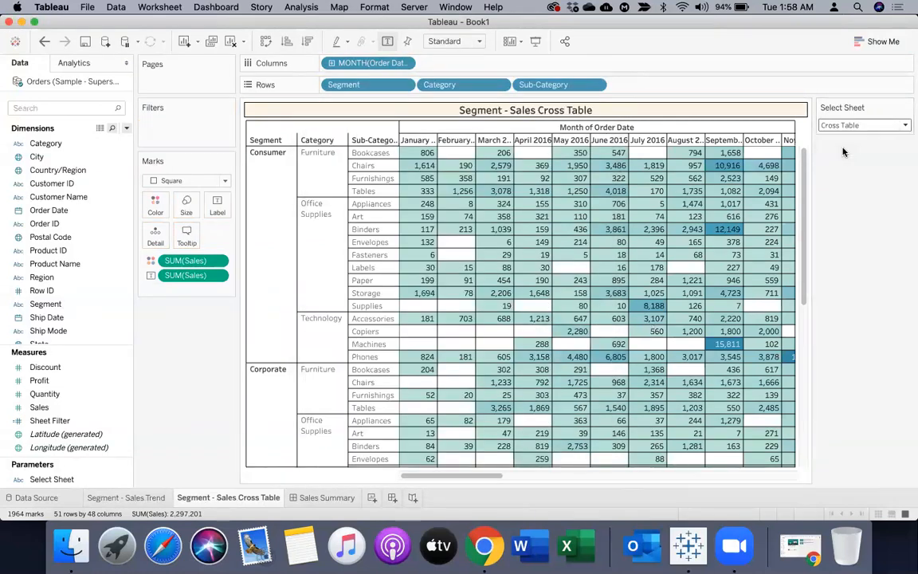
pyautogui.click(47, 421)
pyautogui.moveTo(47, 421); pyautogui.dragTo(151, 118)
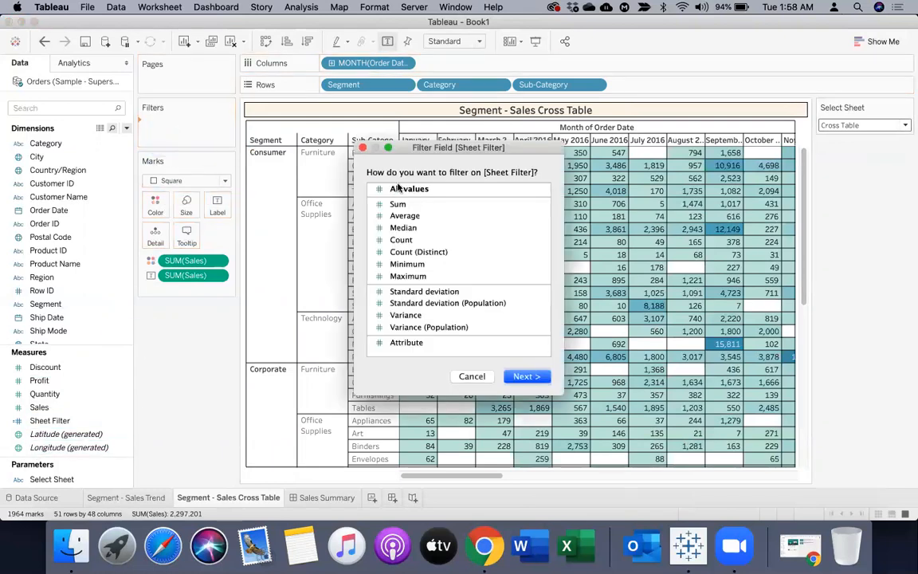
pyautogui.click(396, 189)
pyautogui.click(526, 376)
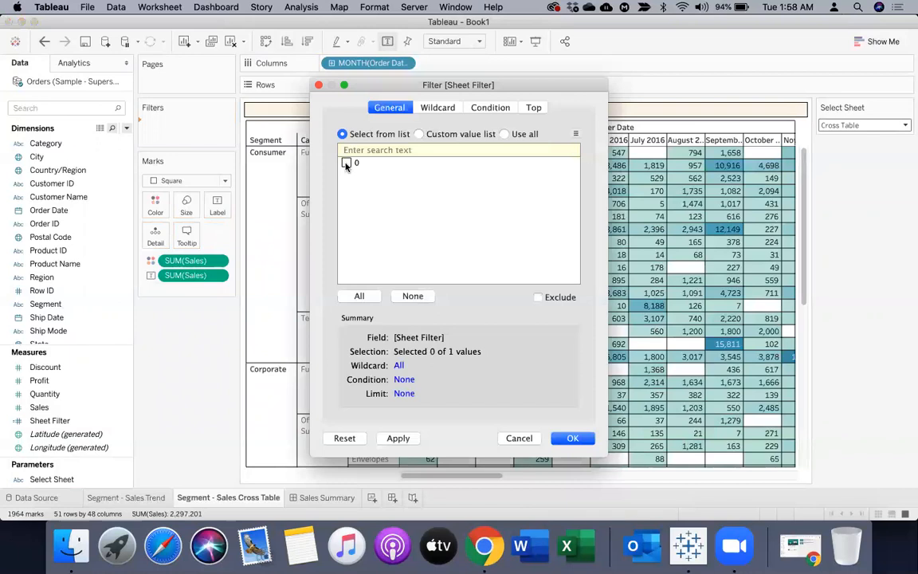
pyautogui.click(572, 438)
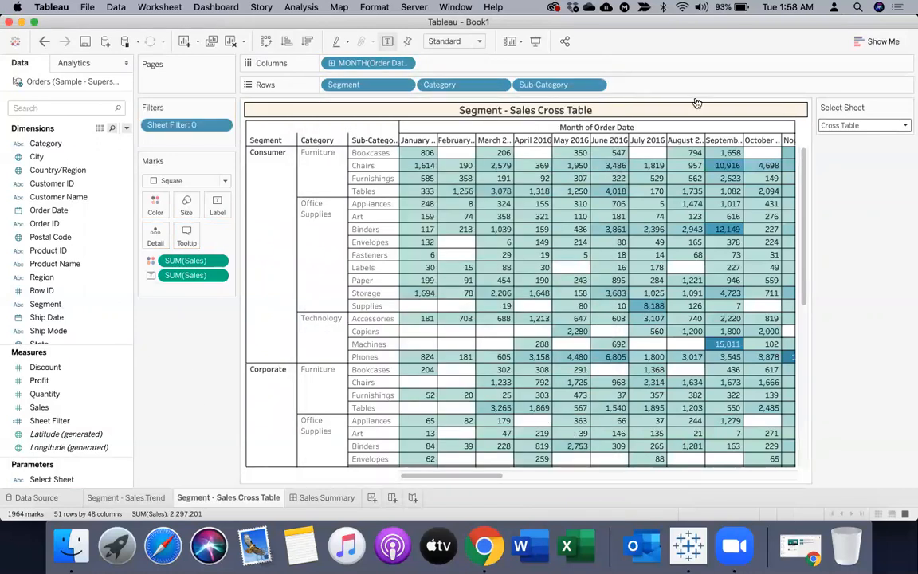
# Step: Test the Select Sheet parameter on the cross table sheet with Cross Table, followed by Trend
pyautogui.click(845, 125)
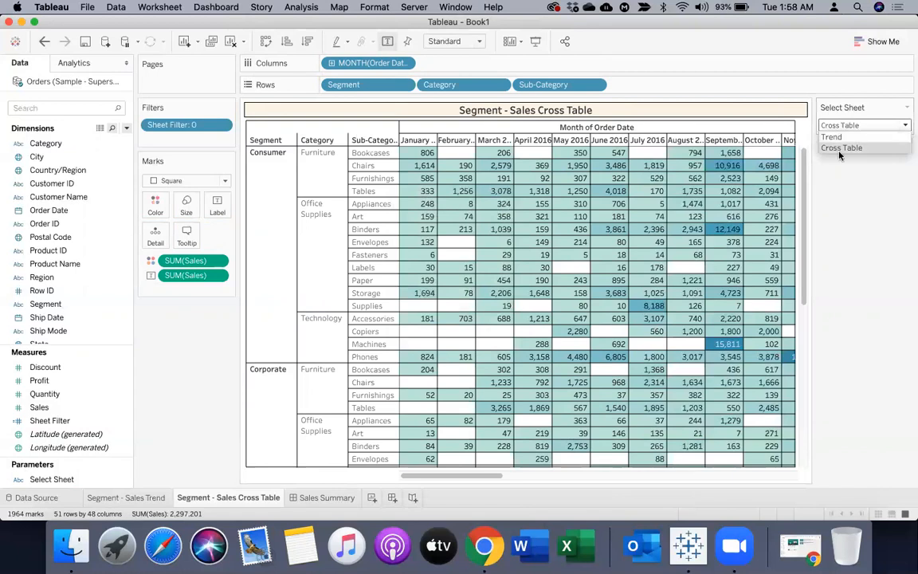
pyautogui.click(840, 149)
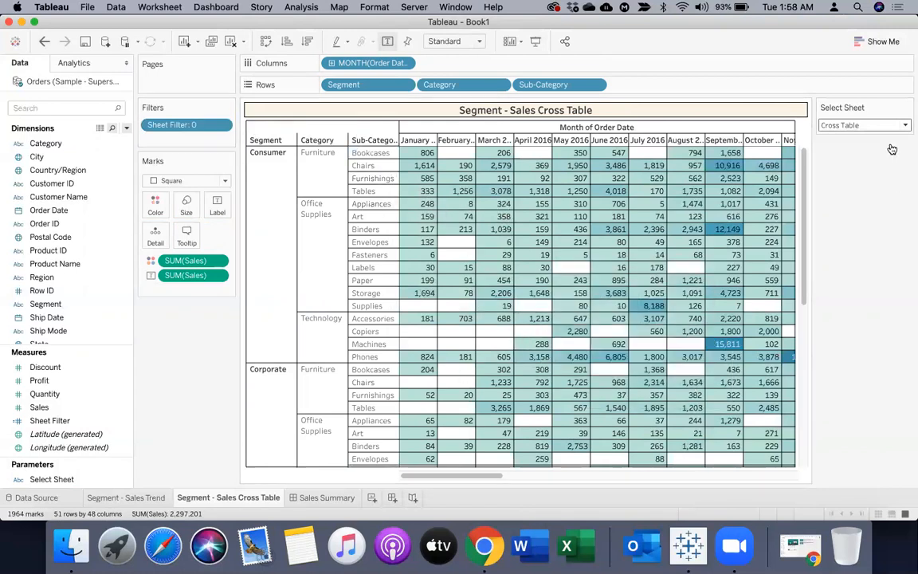
pyautogui.click(847, 128)
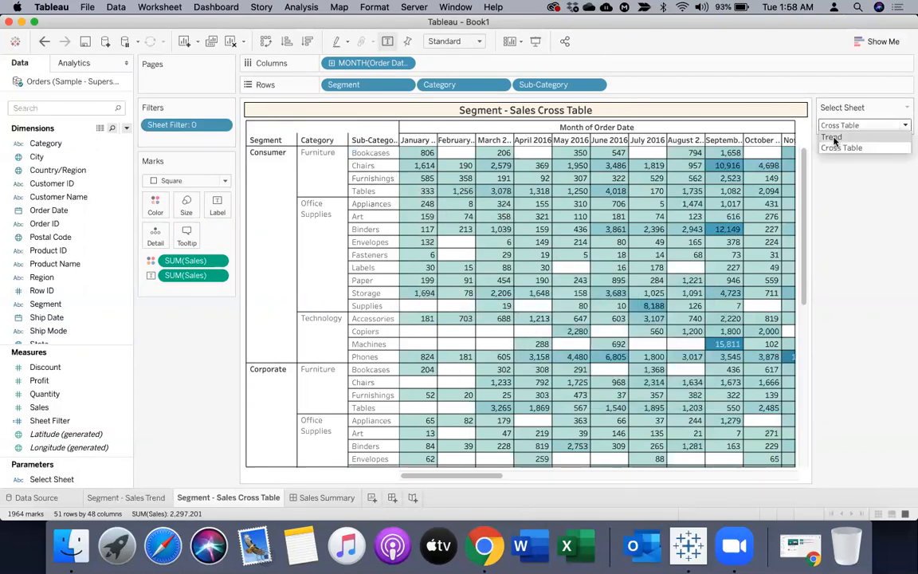
pyautogui.click(833, 138)
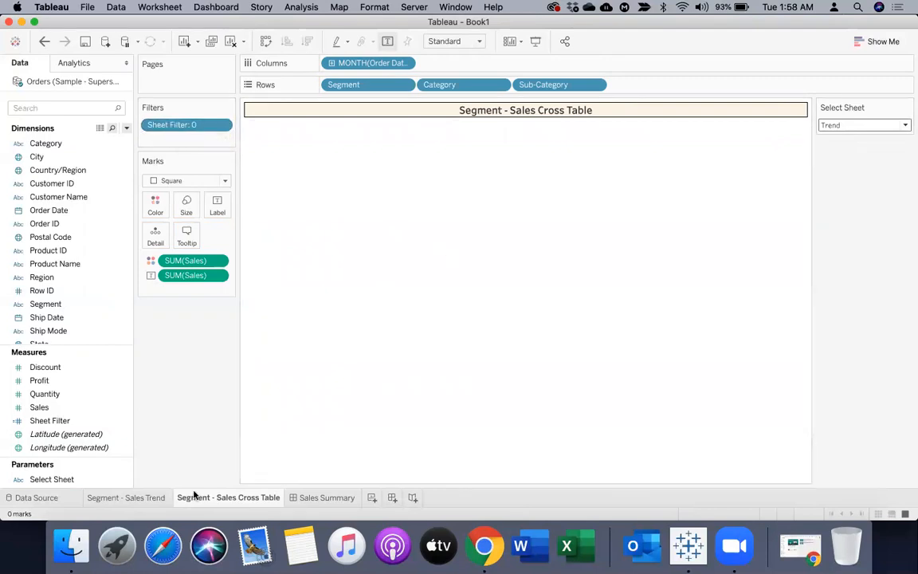
# Step: Test the Select Sheet parameter on the Segment - Sales Trend sheet by alternating Trend and Cross Table, ending on Cross Table
pyautogui.click(126, 497)
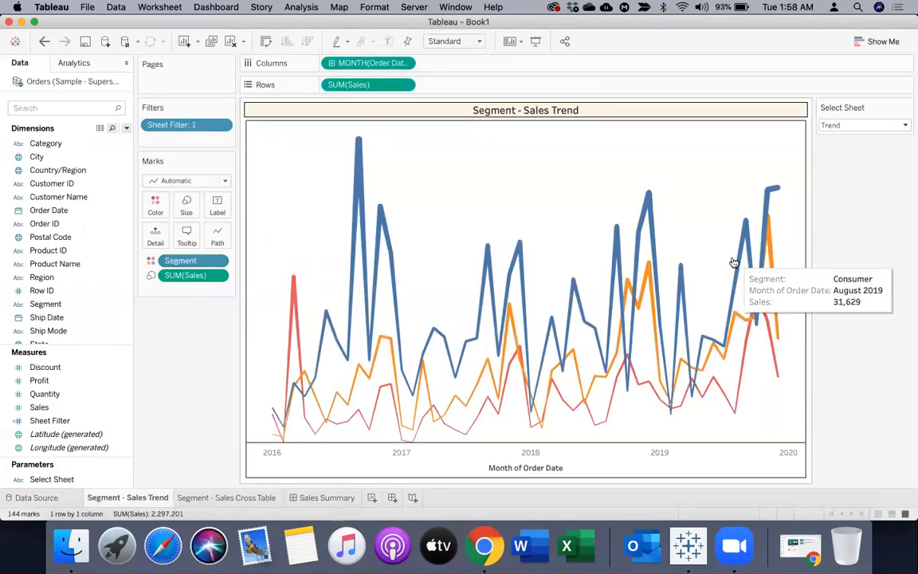
pyautogui.click(860, 126)
pyautogui.click(853, 147)
pyautogui.click(853, 126)
pyautogui.click(849, 136)
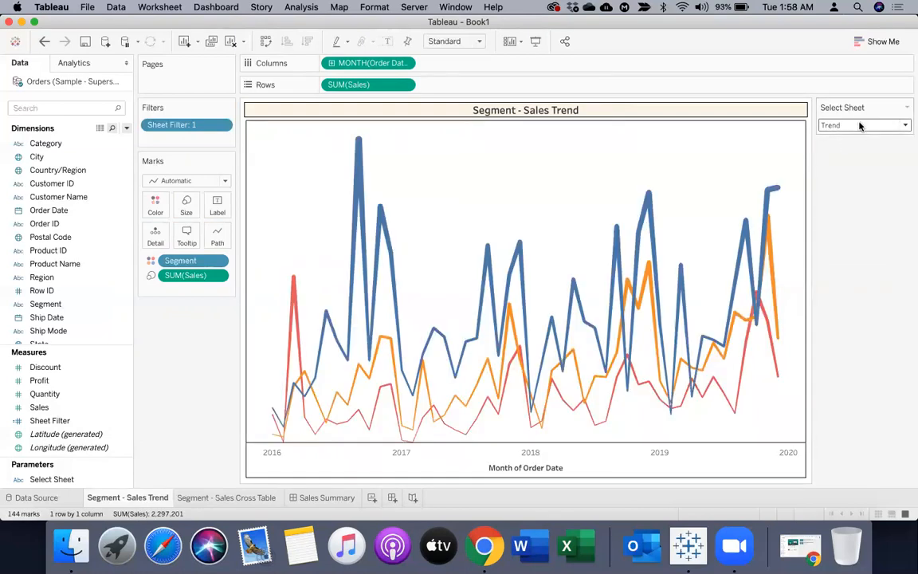
pyautogui.click(859, 126)
pyautogui.click(856, 147)
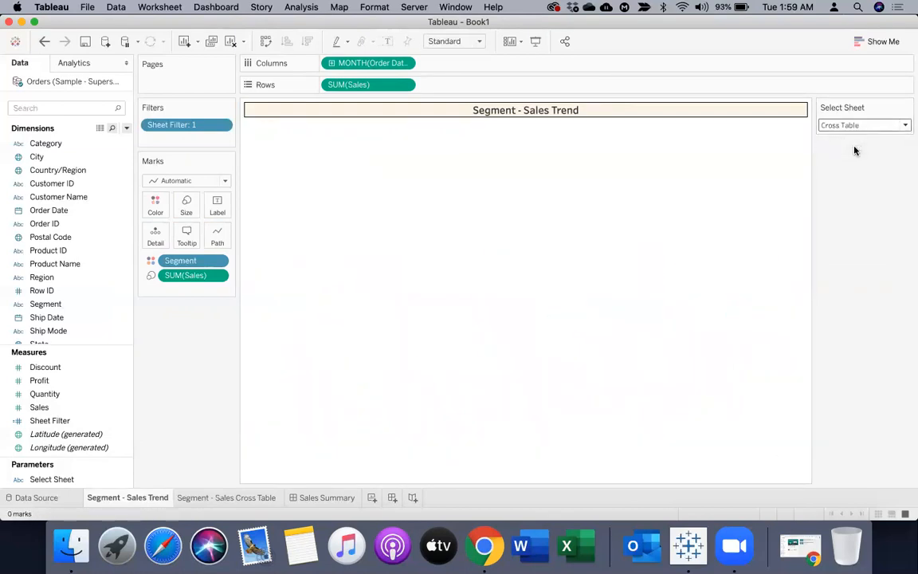
# Step: Compare the Segment - Sales Trend and Segment - Sales Cross Table sheets with Cross Table selected
pyautogui.click(213, 499)
pyautogui.click(127, 498)
pyautogui.click(213, 498)
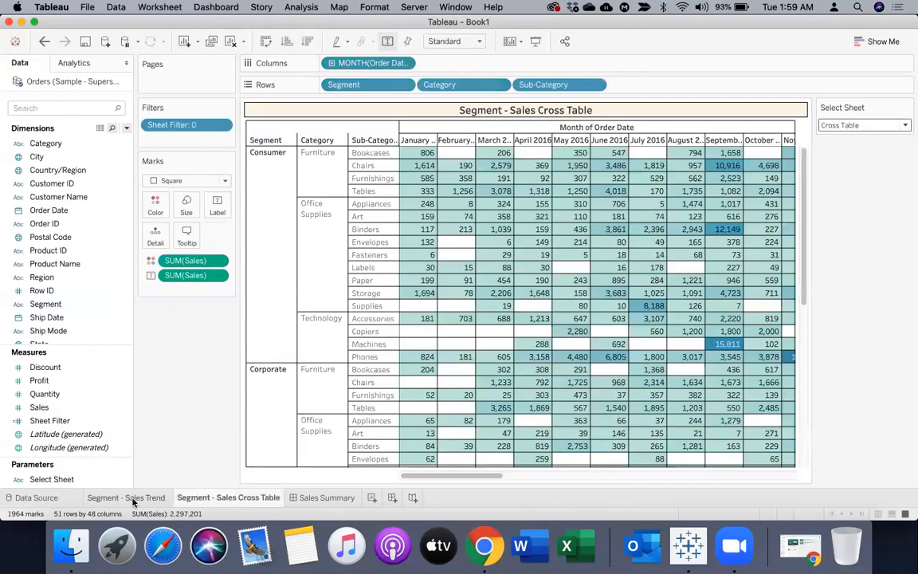
pyautogui.click(134, 498)
pyautogui.click(189, 502)
pyautogui.click(114, 500)
pyautogui.click(209, 499)
# Step: Add a horizontal container to the Sales Summary dashboard and place the Segment - Sales Trend sheet in it
pyautogui.click(323, 499)
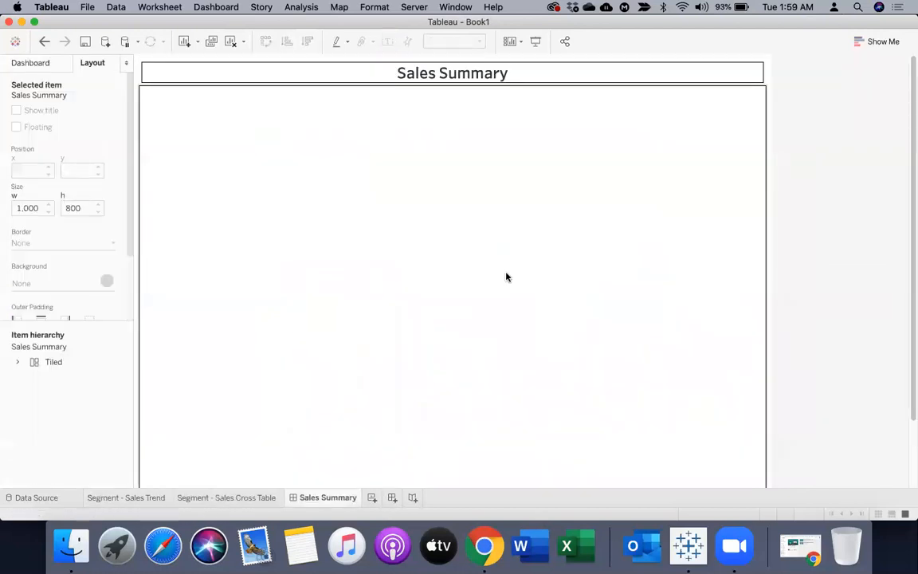
pyautogui.click(39, 64)
pyautogui.moveTo(58, 214)
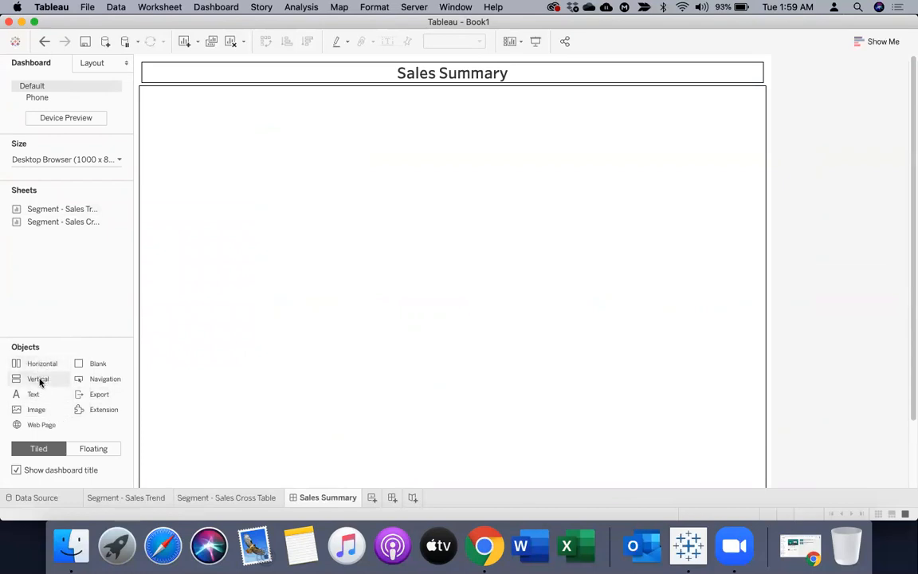
pyautogui.moveTo(39, 363); pyautogui.dragTo(265, 218)
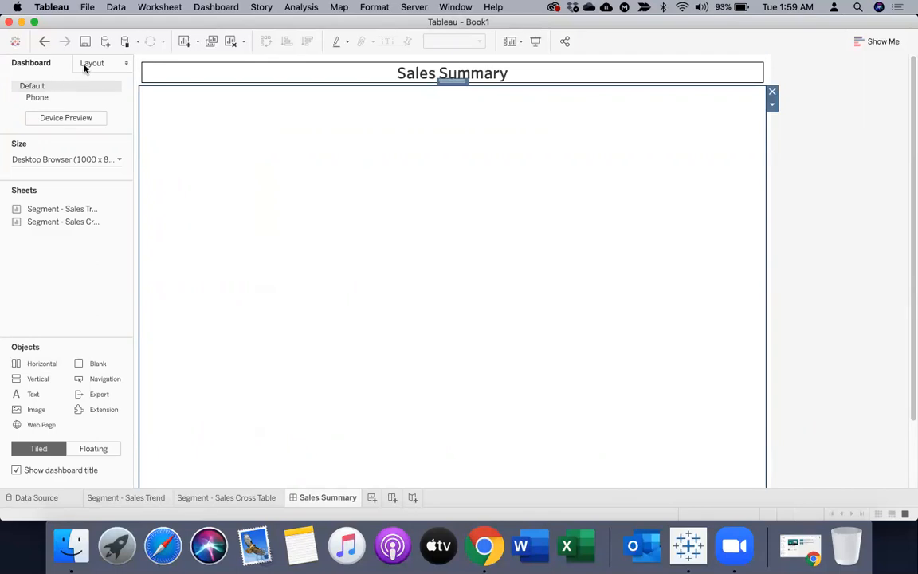
pyautogui.moveTo(55, 209); pyautogui.dragTo(294, 229)
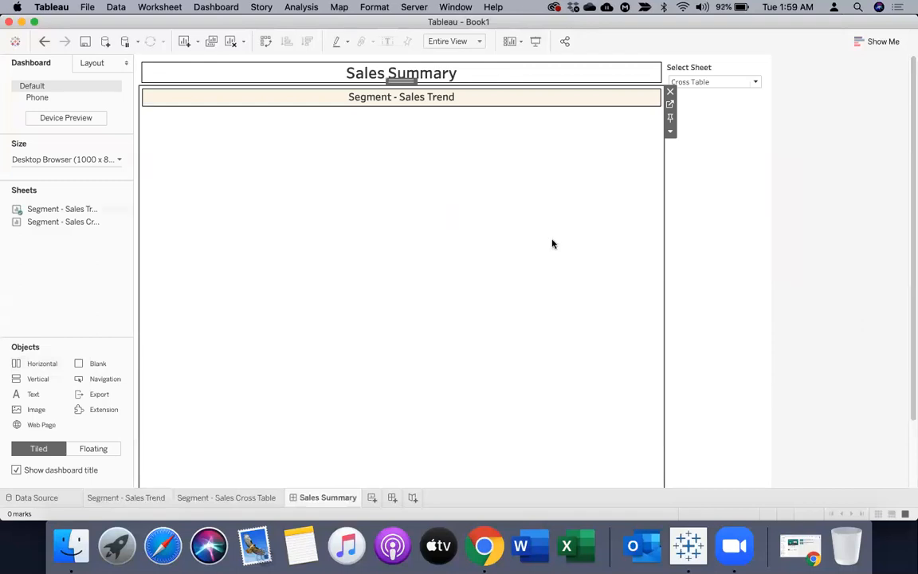
# Step: Test the Select Sheet parameter on the Sales Summary dashboard by alternating Trend and Cross Table, ending on Trend
pyautogui.click(710, 82)
pyautogui.click(701, 95)
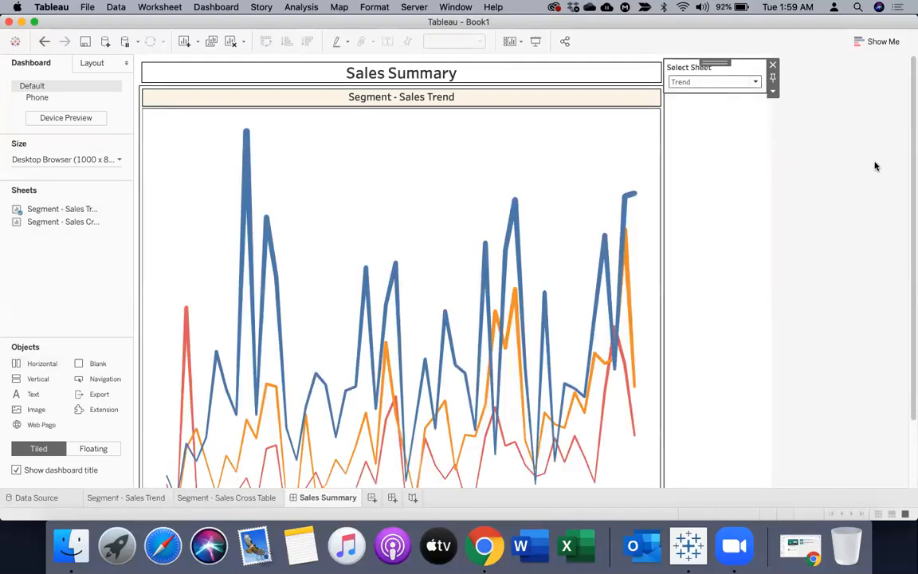
pyautogui.click(716, 85)
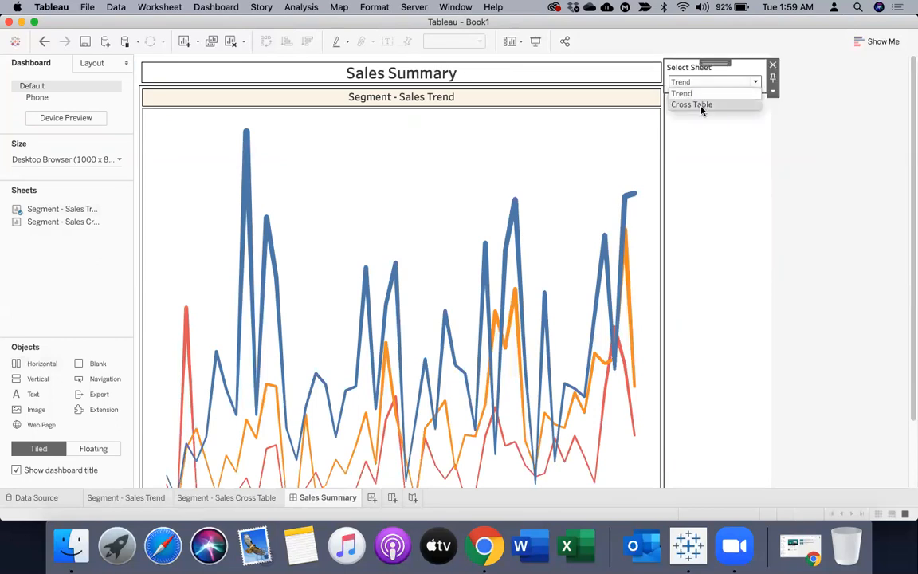
pyautogui.click(703, 104)
pyautogui.click(700, 84)
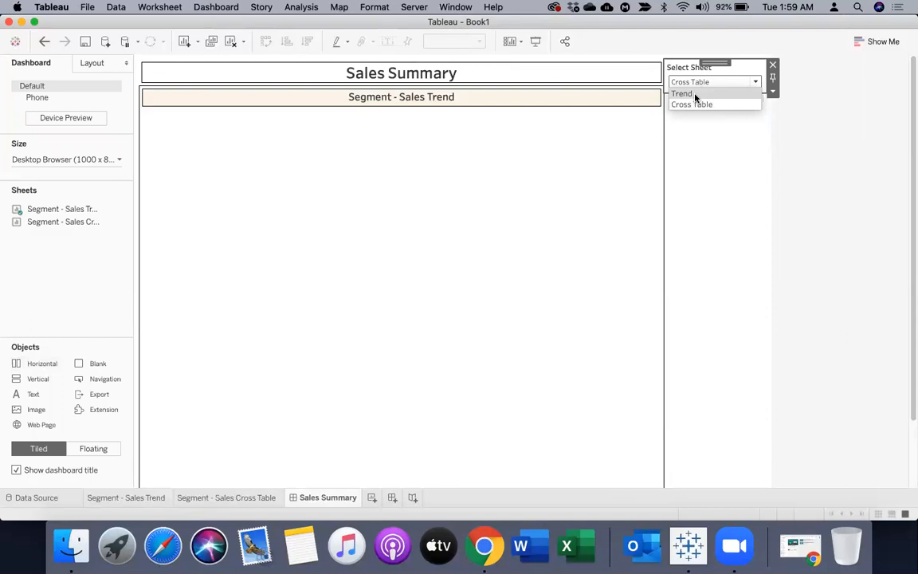
pyautogui.click(695, 95)
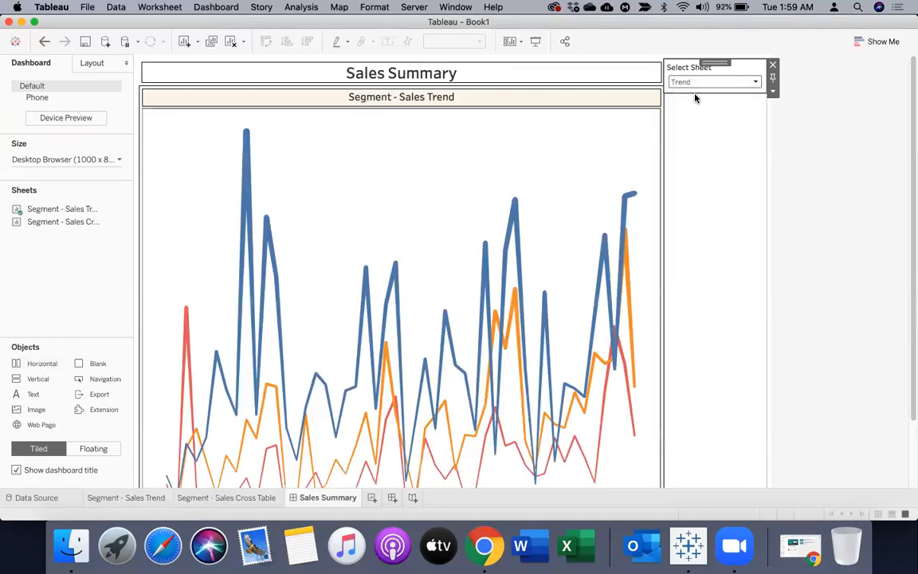
pyautogui.click(870, 209)
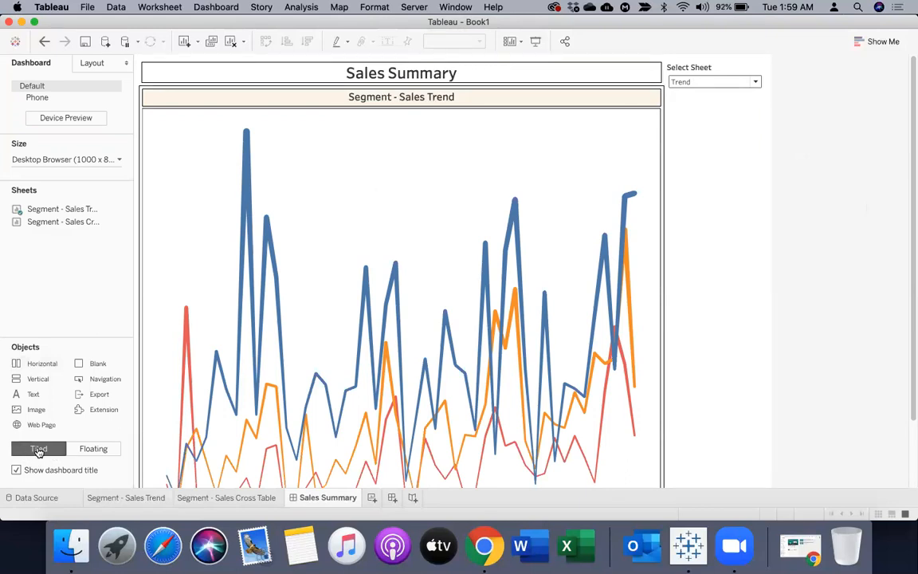
# Step: Make the Select Sheet control floating and place it over the upper-right corner of the Segment - Sales Trend chart
pyautogui.click(421, 166)
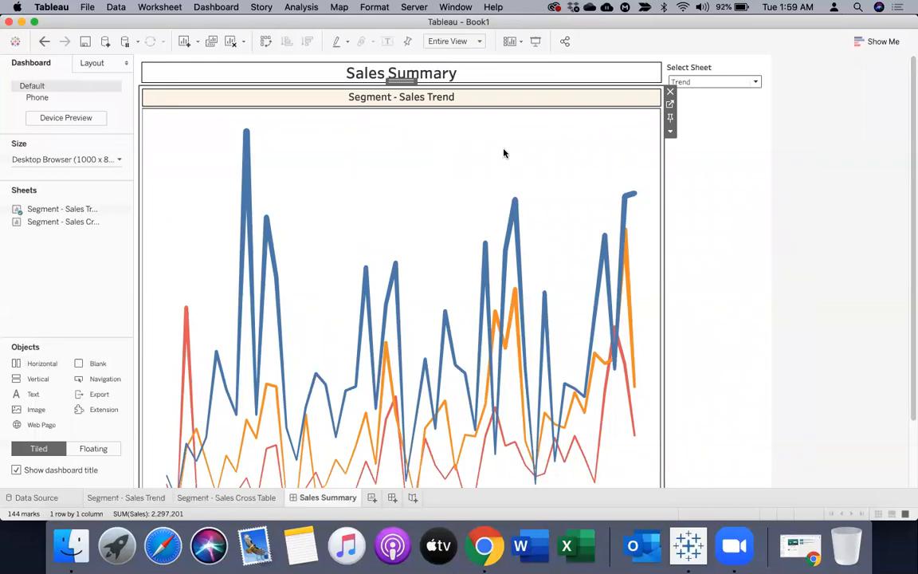
pyautogui.click(736, 68)
pyautogui.click(770, 93)
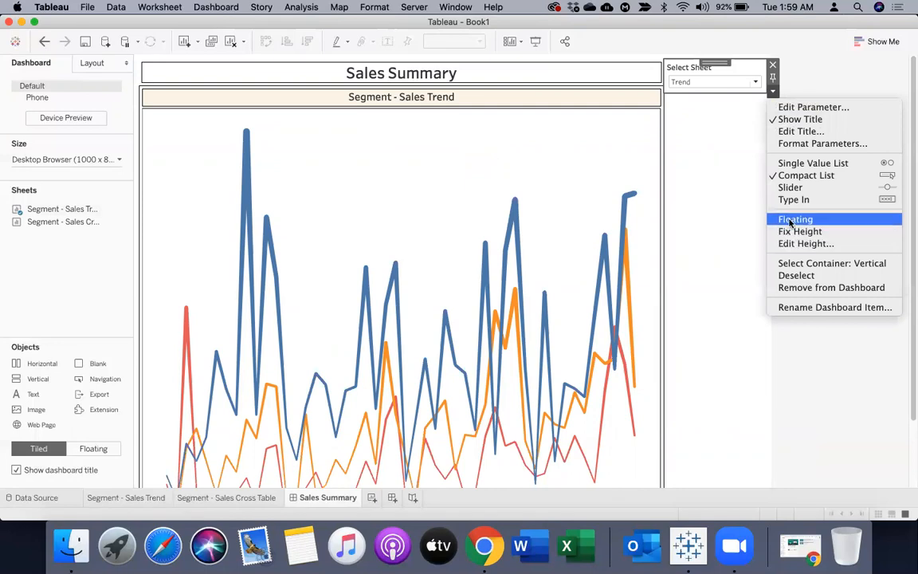
pyautogui.click(792, 219)
pyautogui.moveTo(697, 70); pyautogui.dragTo(709, 112)
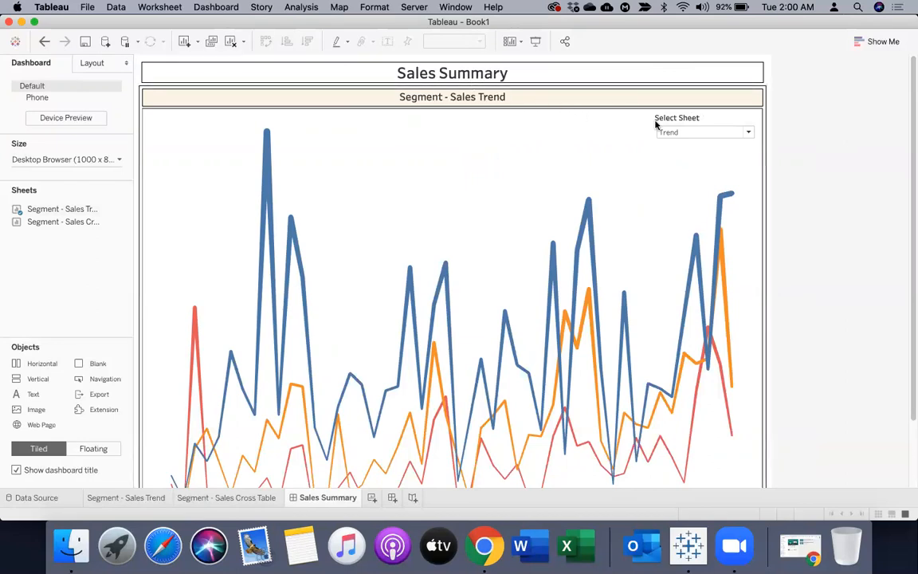
# Step: Test the floating Select Sheet control with Cross Table, followed by Trend
pyautogui.click(687, 132)
pyautogui.click(676, 149)
pyautogui.click(680, 132)
pyautogui.click(676, 149)
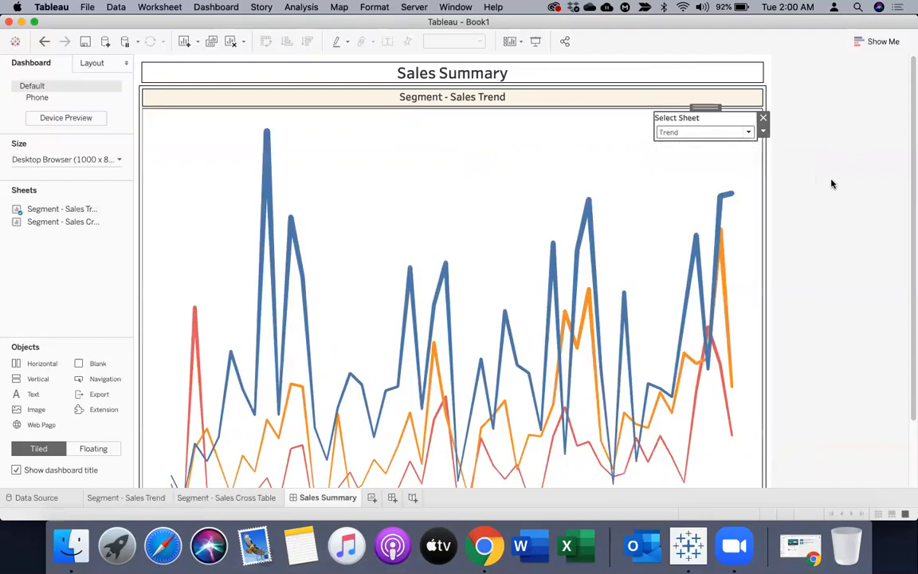
# Step: Add the Segment - Sales Cross Table sheet to the horizontal container, to the left of Segment - Sales Trend
pyautogui.click(542, 164)
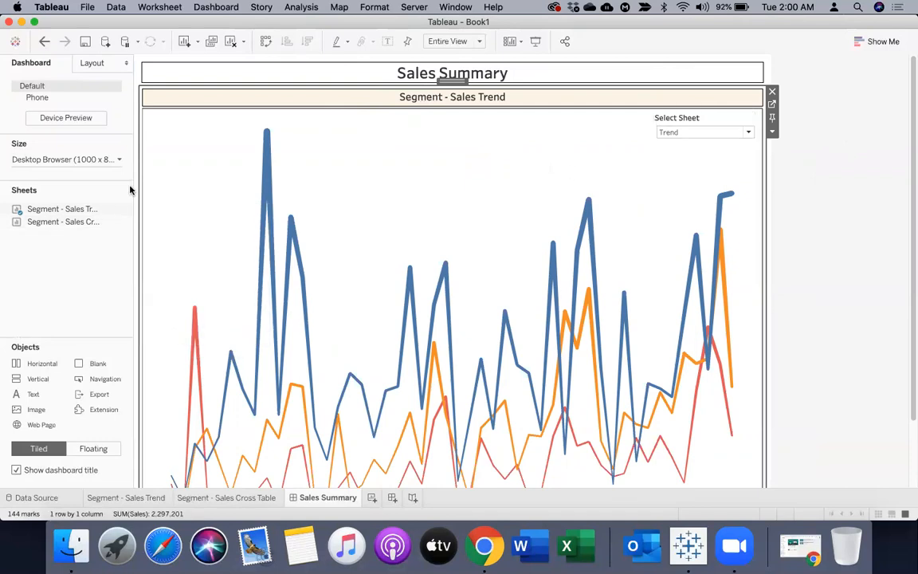
pyautogui.moveTo(53, 228)
pyautogui.moveTo(52, 224); pyautogui.dragTo(176, 226)
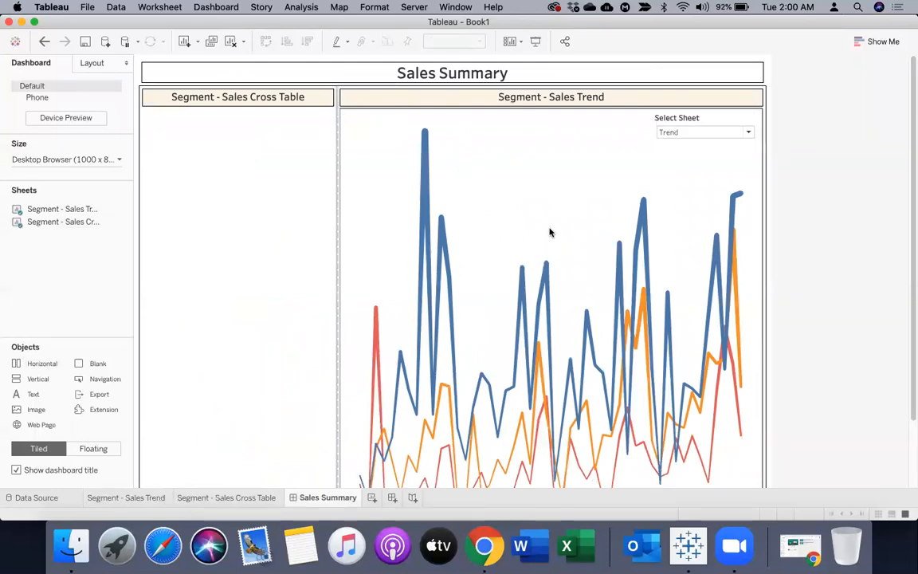
# Step: Test Select Sheet with both sheets in the container, choosing Cross Table and returning to Trend
pyautogui.click(691, 131)
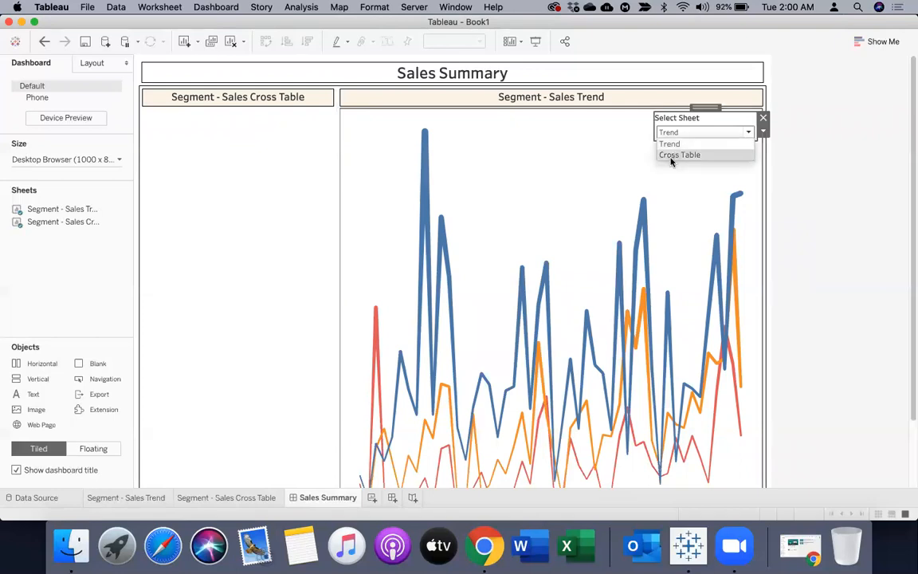
pyautogui.click(672, 156)
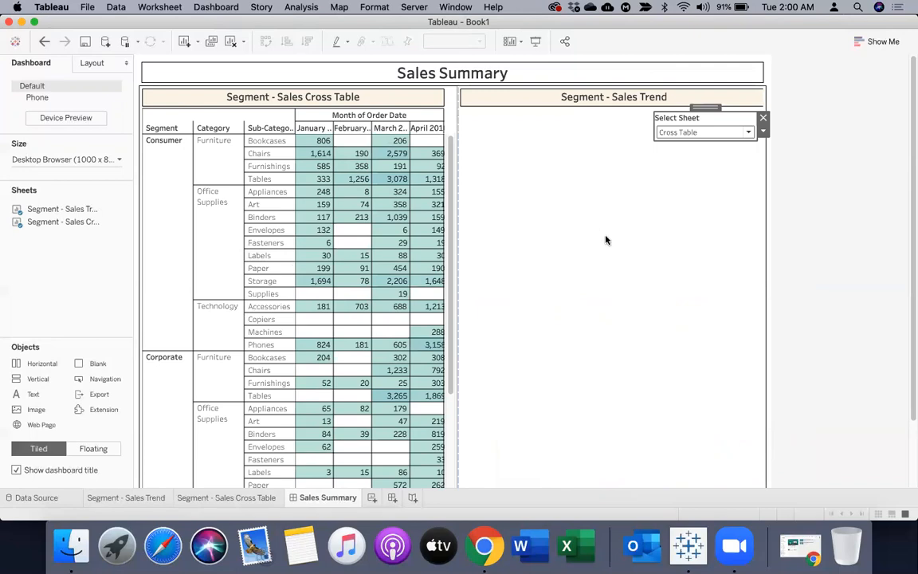
pyautogui.click(687, 132)
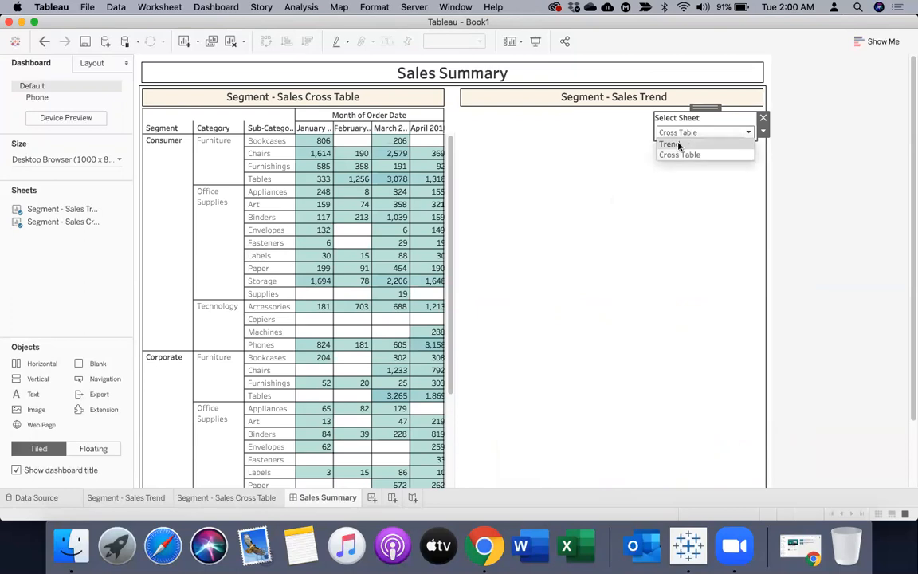
pyautogui.click(679, 142)
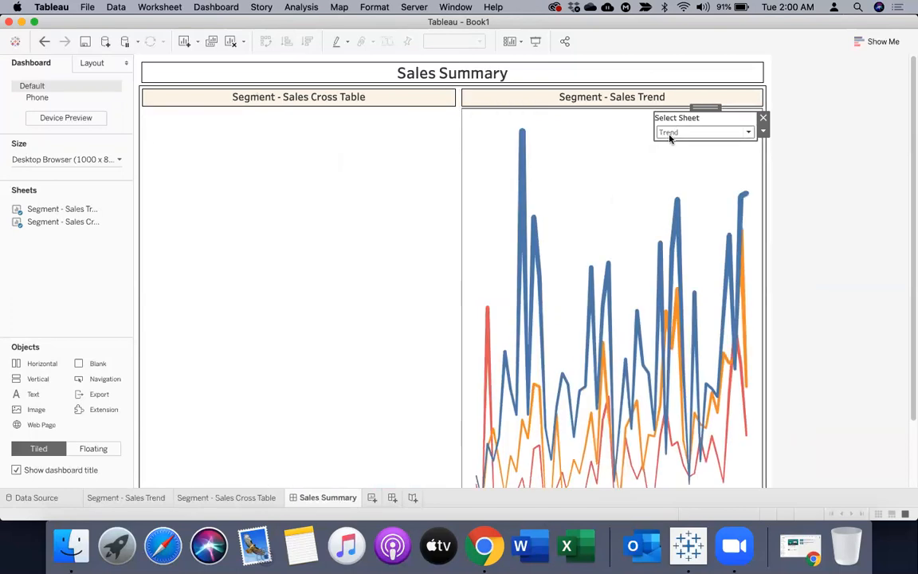
# Step: Set Select Sheet to Cross Table and hide the Segment - Sales Trend sheet's title on the dashboard
pyautogui.click(671, 133)
pyautogui.click(669, 153)
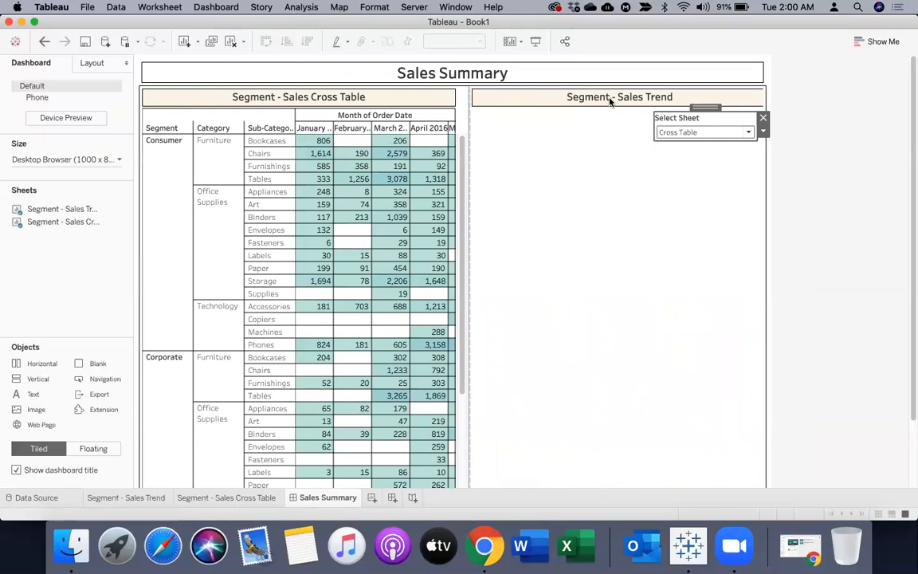
pyautogui.rightClick(611, 100)
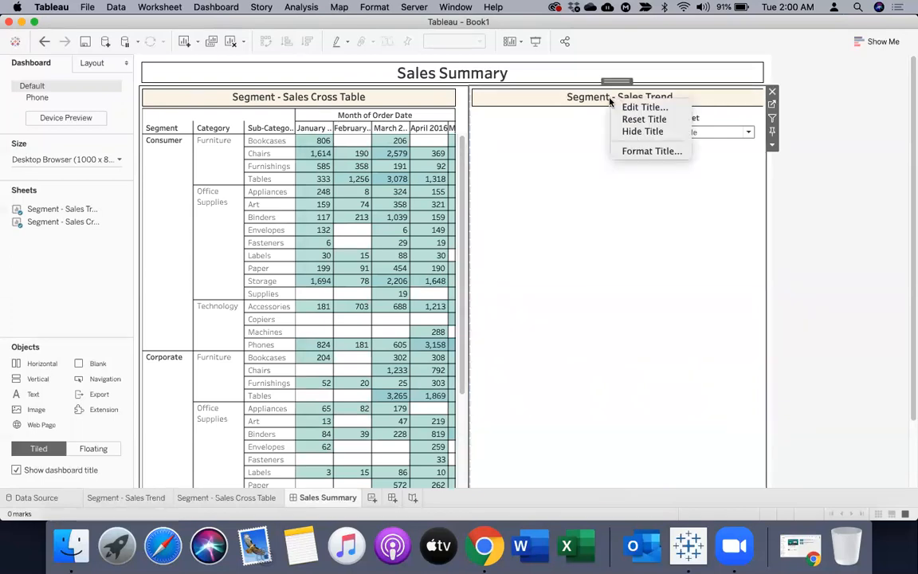
pyautogui.click(642, 131)
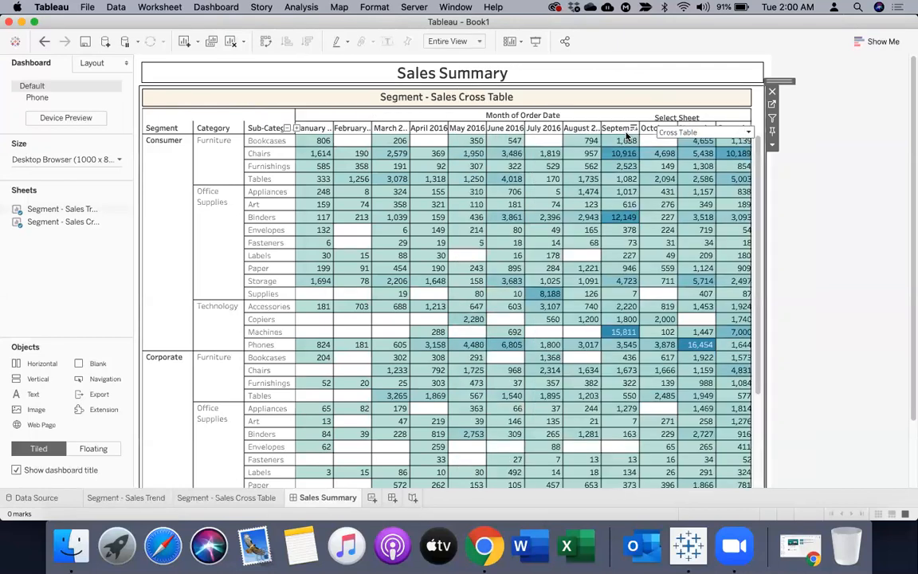
# Step: Move the floating Select Sheet control up onto the right end of the dashboard title bar
pyautogui.click(712, 118)
pyautogui.moveTo(706, 109); pyautogui.dragTo(701, 64)
pyautogui.click(830, 198)
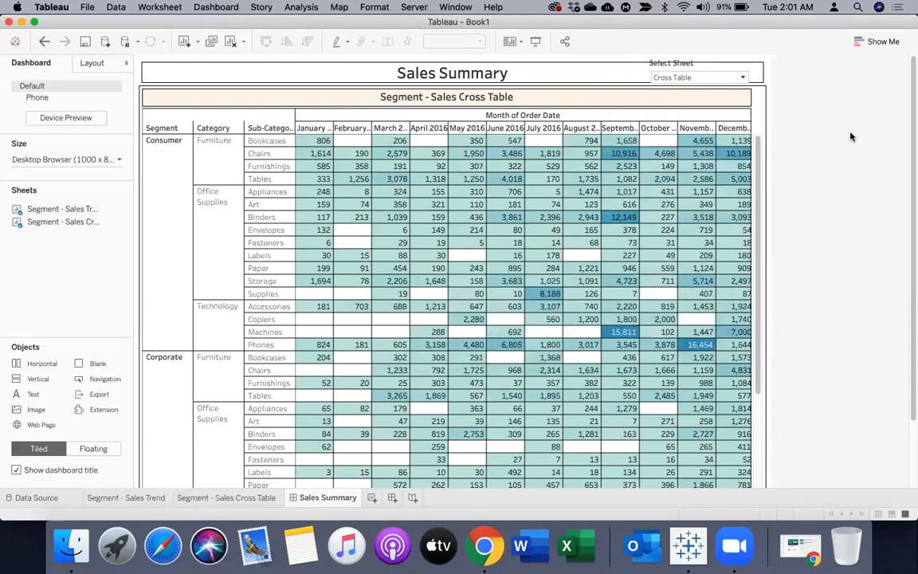
# Step: Set Select Sheet to Trend and hide the Segment - Sales Cross Table sheet's title on the dashboard
pyautogui.click(680, 78)
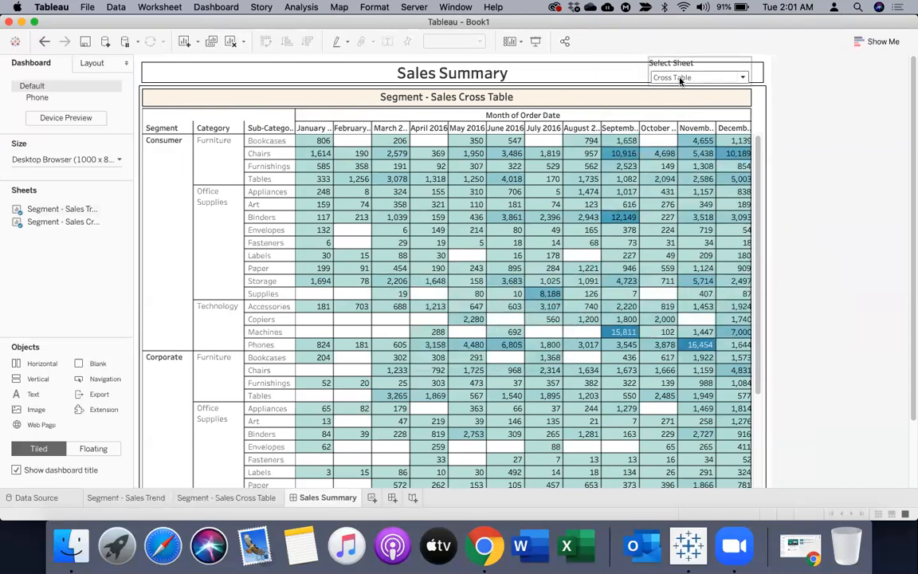
pyautogui.click(680, 77)
pyautogui.click(671, 92)
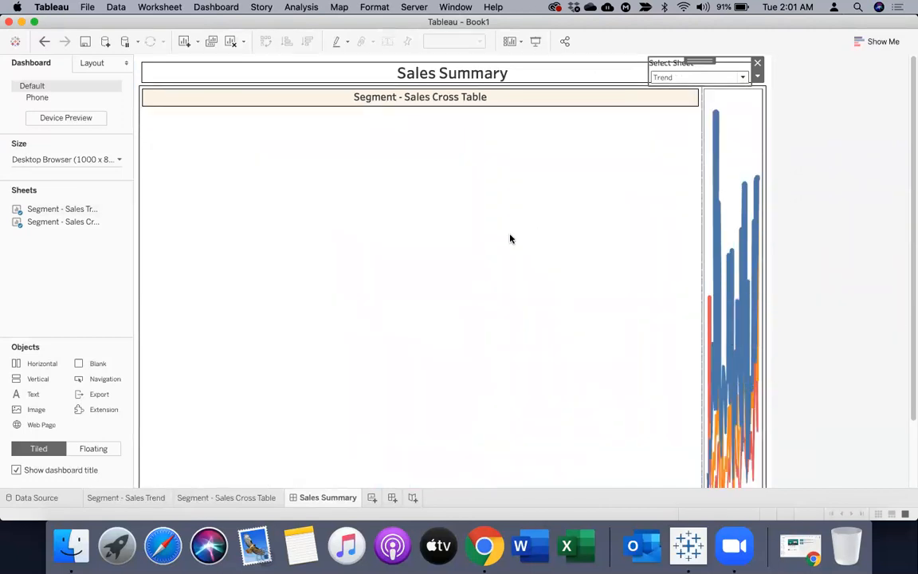
pyautogui.rightClick(445, 97)
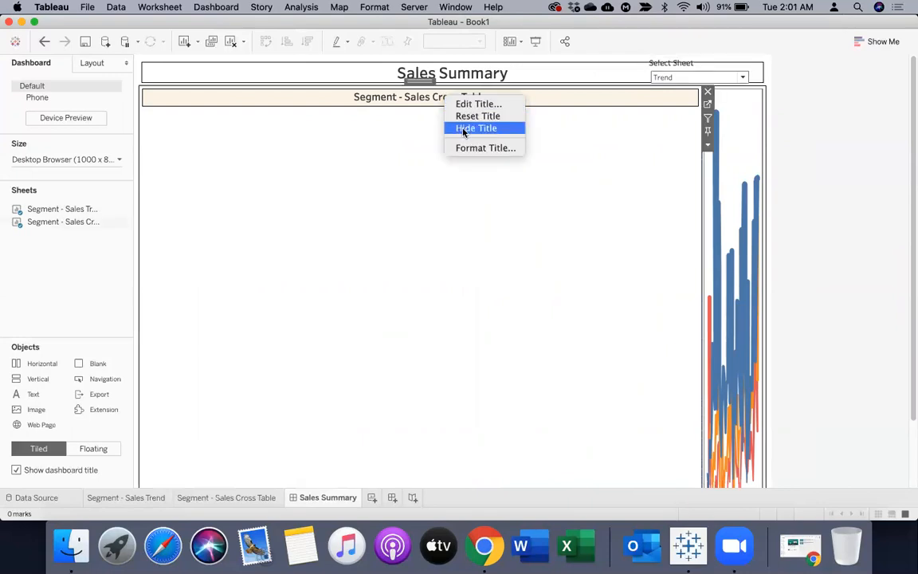
pyautogui.click(464, 130)
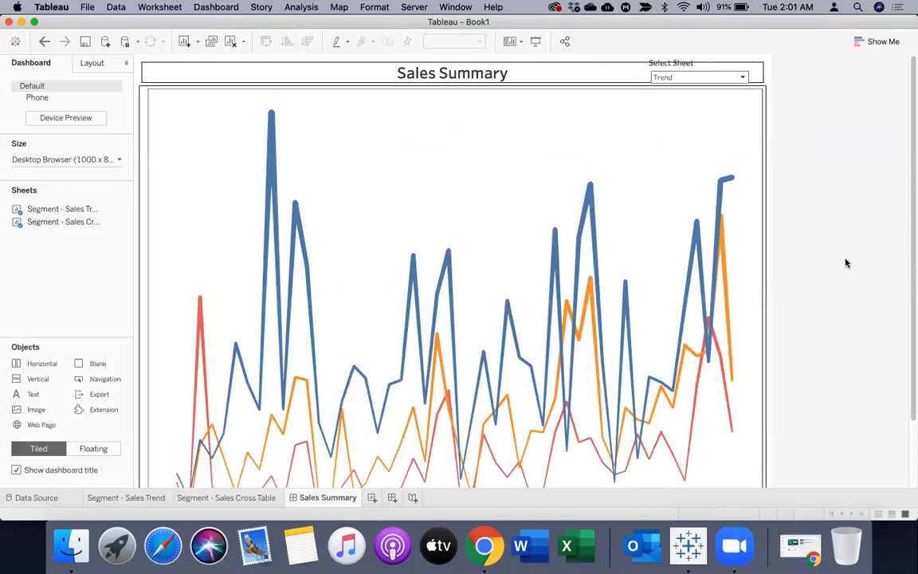
# Step: Test the sheet swap without sheet titles by selecting Cross Table, followed by Trend
pyautogui.click(673, 77)
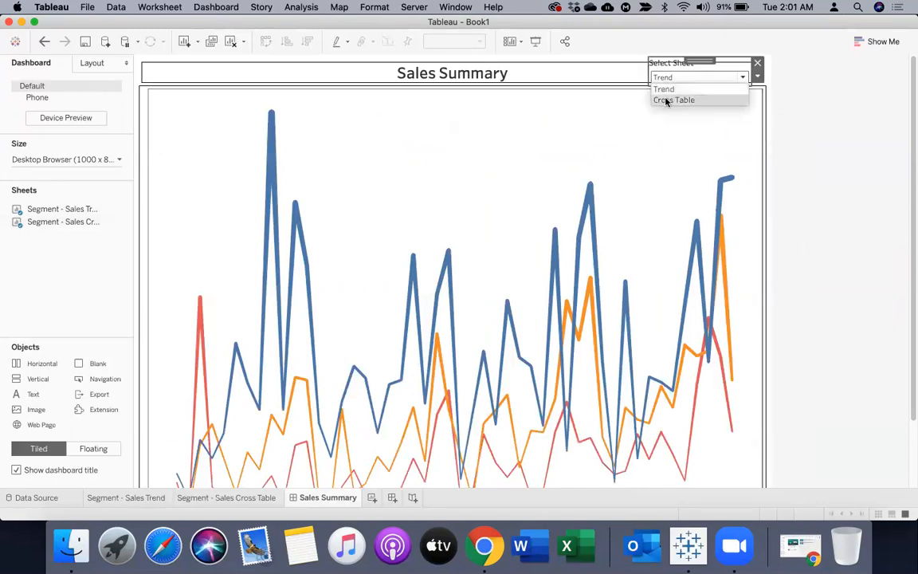
pyautogui.click(671, 98)
pyautogui.click(691, 78)
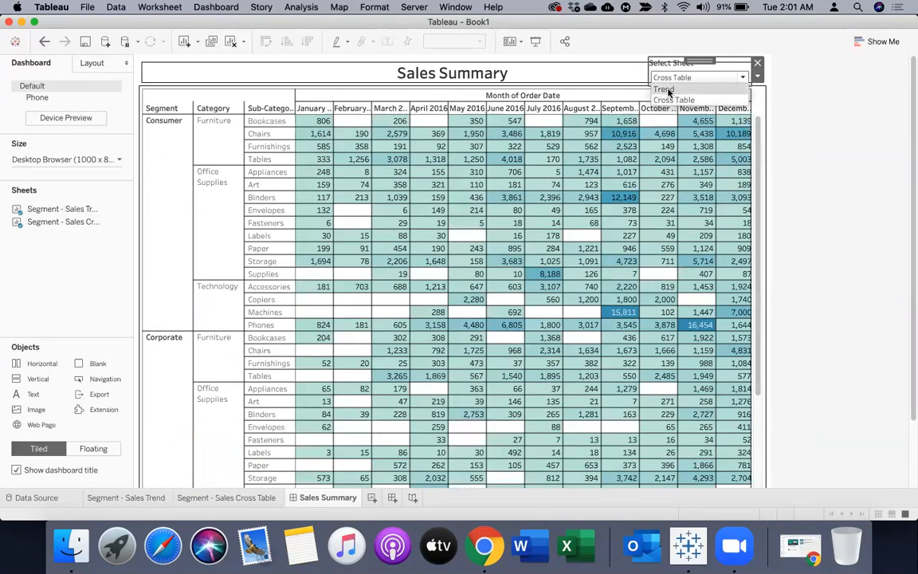
pyautogui.click(668, 92)
# Step: Move the floating Select Sheet control to the chart's upper-right corner and retest it with Cross Table and Trend
pyautogui.moveTo(697, 61); pyautogui.dragTo(711, 108)
pyautogui.click(809, 163)
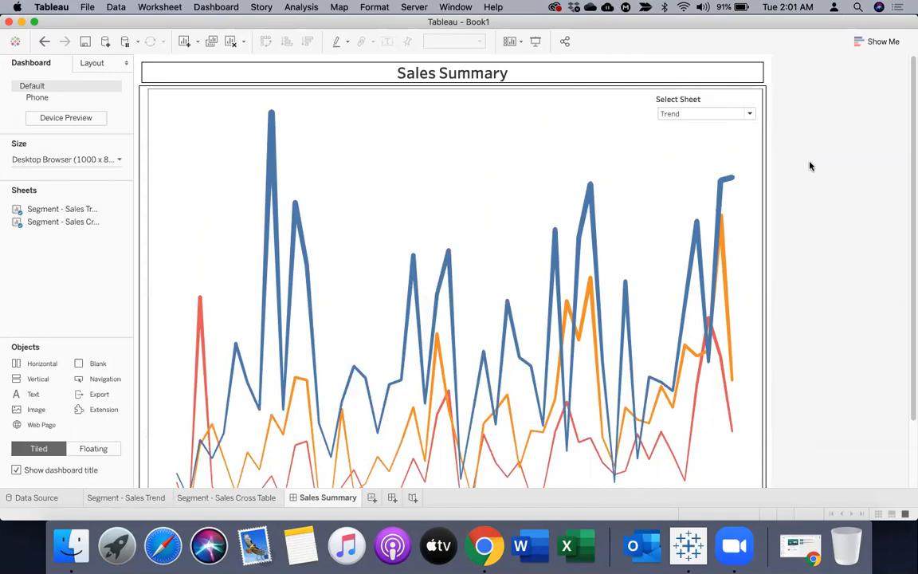
pyautogui.click(685, 114)
pyautogui.click(674, 136)
pyautogui.click(689, 115)
pyautogui.click(673, 126)
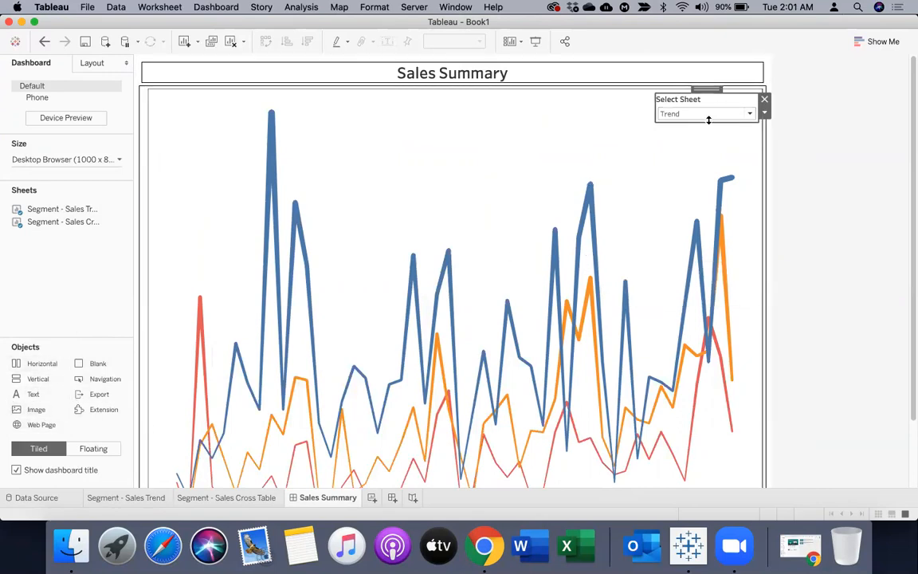
# Step: Extend the dashboard title with a hyphen and the Select Sheet parameter, making it "<Sheet Name> - <Parameters.Select Sheet>"
pyautogui.click(582, 74)
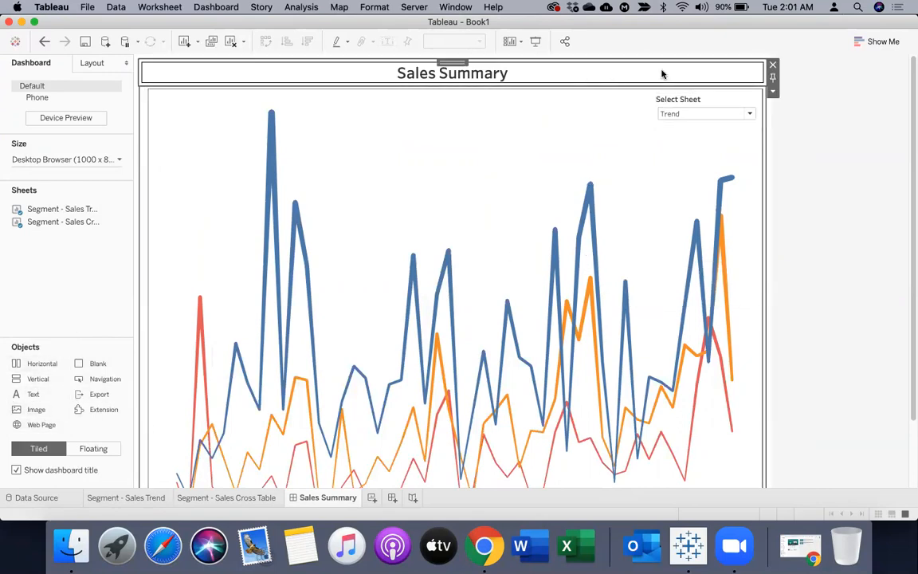
pyautogui.click(772, 92)
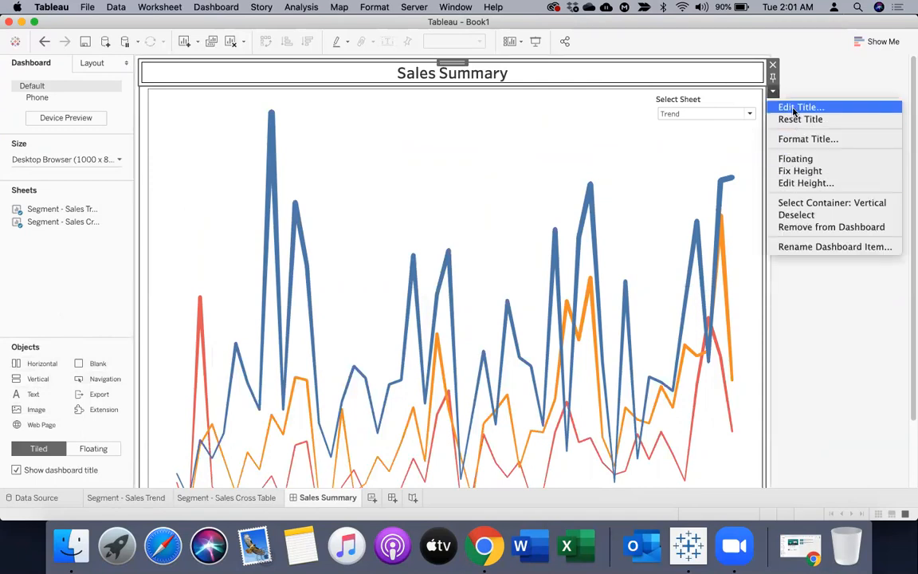
pyautogui.click(794, 109)
pyautogui.moveTo(458, 159); pyautogui.dragTo(342, 179)
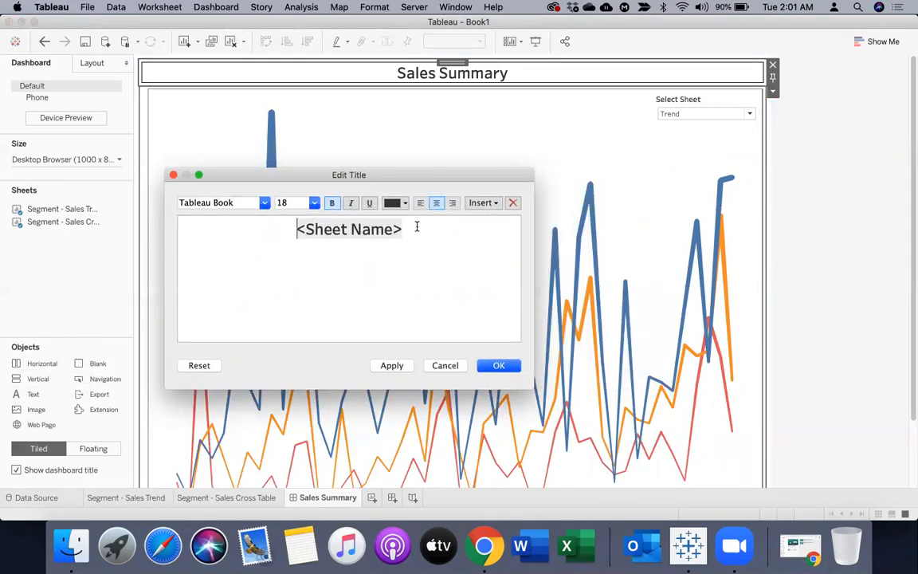
pyautogui.click(416, 227)
pyautogui.write('-')
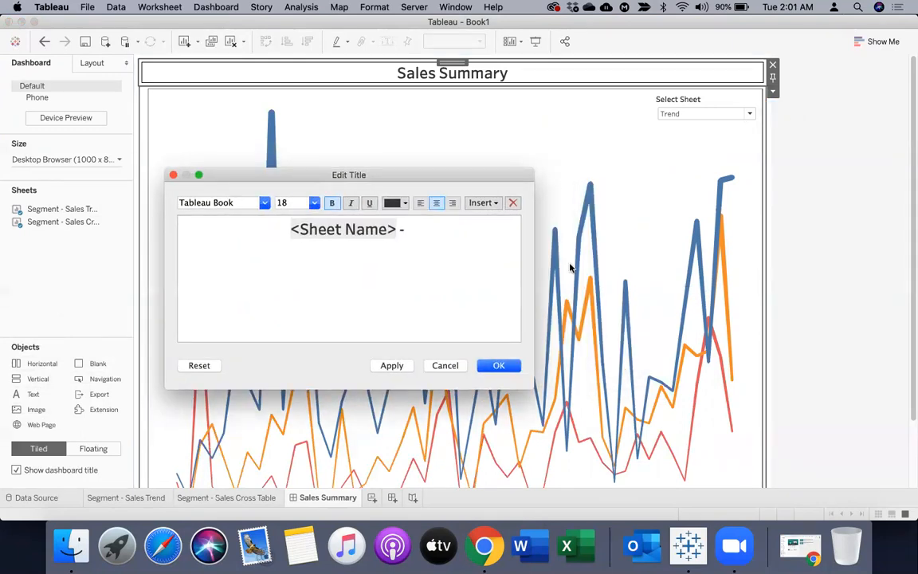
pyautogui.click(495, 205)
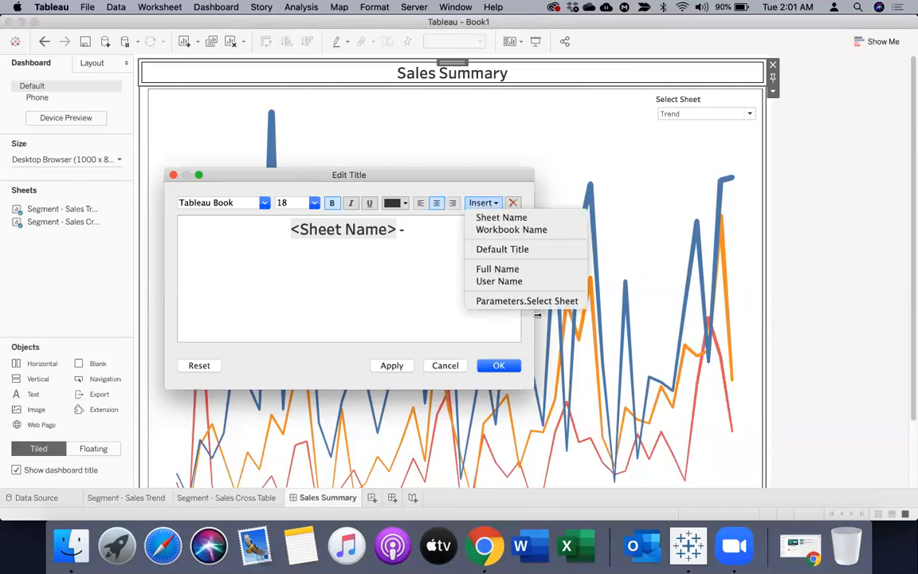
pyautogui.click(534, 302)
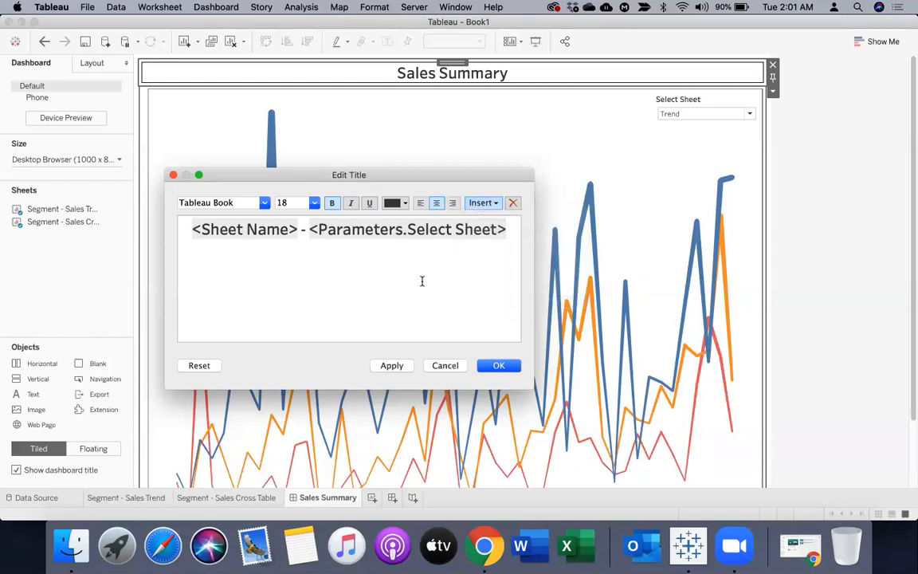
pyautogui.click(383, 366)
pyautogui.click(496, 366)
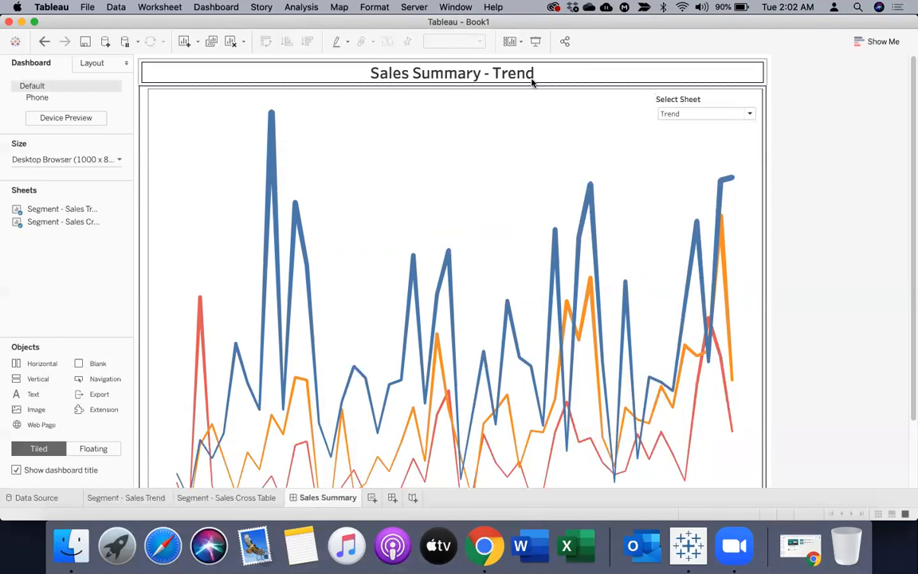
# Step: Set Select Sheet to Cross Table to test the dynamic dashboard title
pyautogui.click(685, 114)
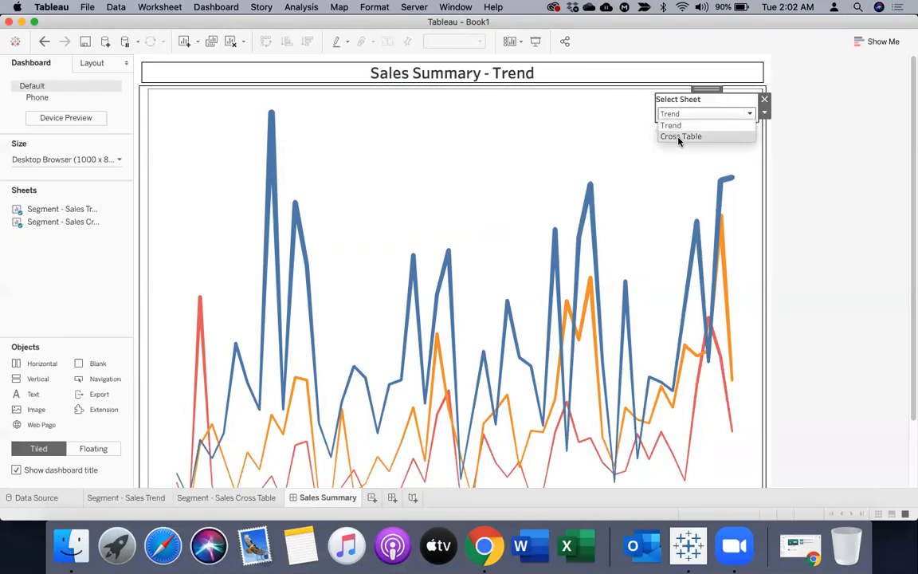
pyautogui.click(679, 137)
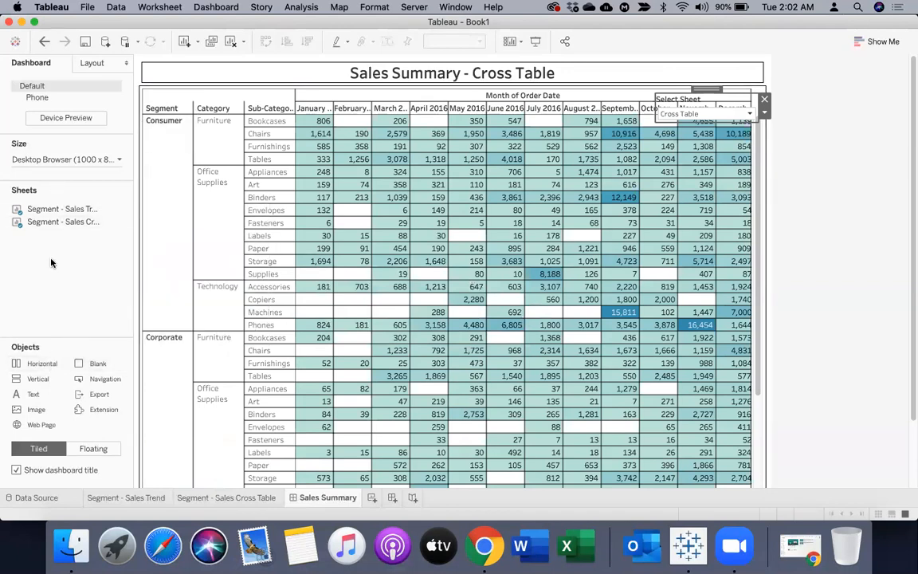
pyautogui.click(48, 314)
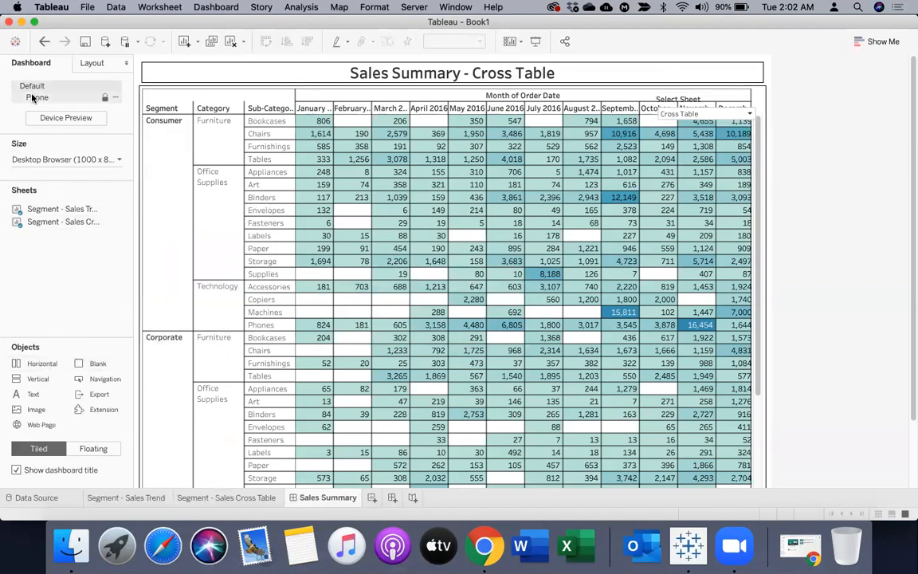
# Step: Inspect the Horizontal container under Tiled in the dashboard's item hierarchy, and set new objects to Floating
pyautogui.click(90, 62)
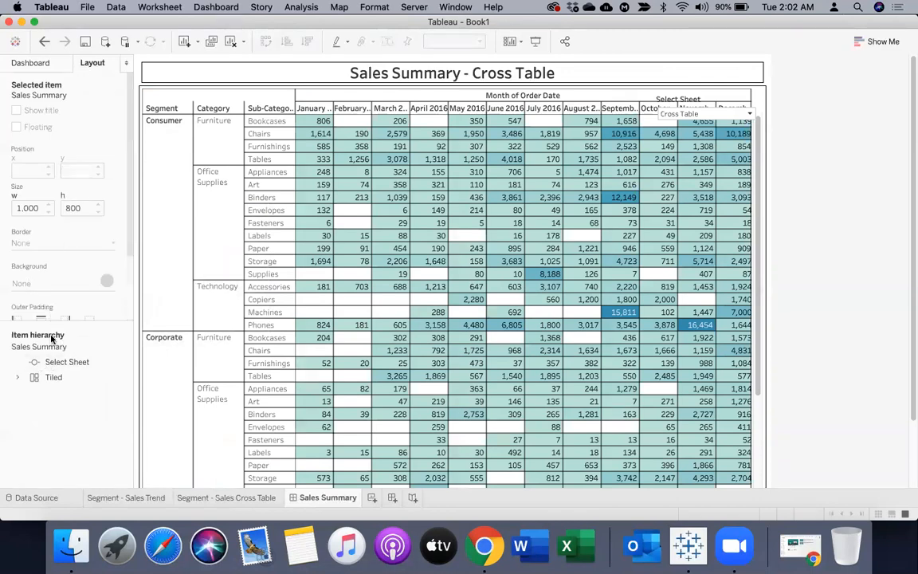
pyautogui.click(16, 377)
pyautogui.click(64, 393)
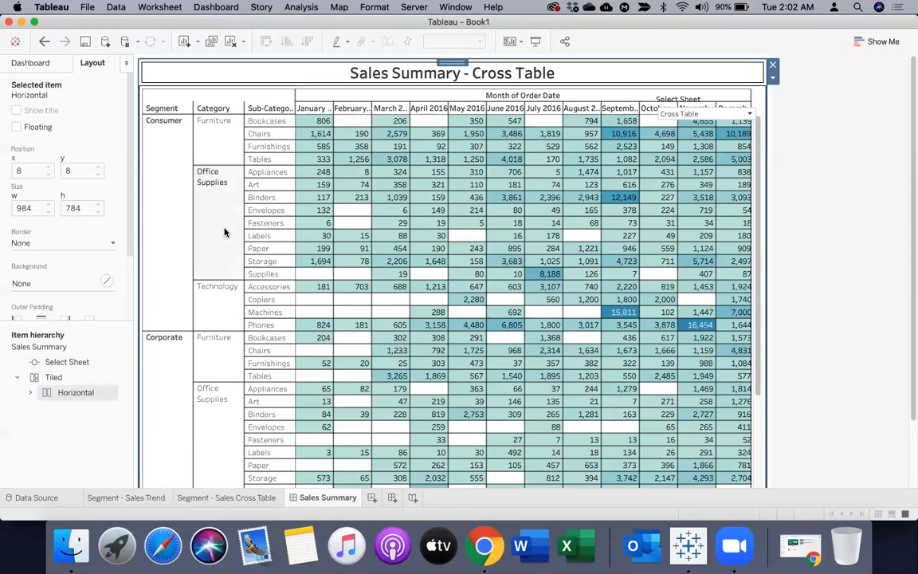
pyautogui.click(44, 63)
pyautogui.click(85, 449)
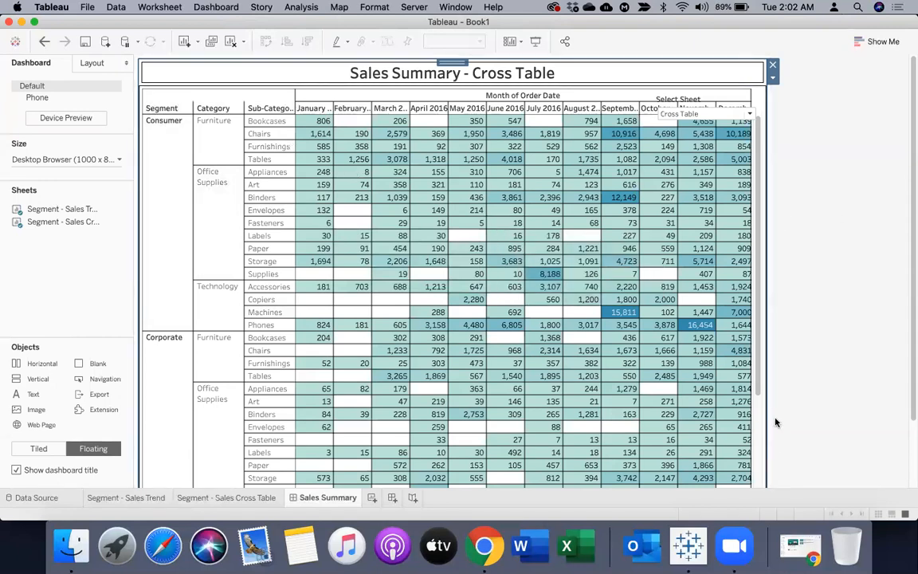
# Step: Increase the dashboard title area's height and move the floating Select Sheet control into it, beside the title text
pyautogui.click(669, 98)
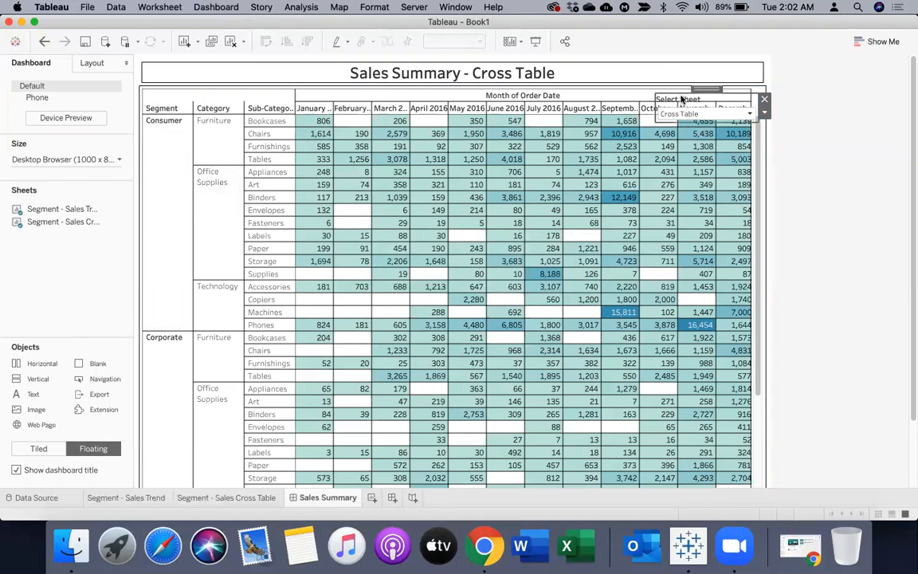
pyautogui.moveTo(707, 90); pyautogui.dragTo(674, 67)
pyautogui.click(852, 175)
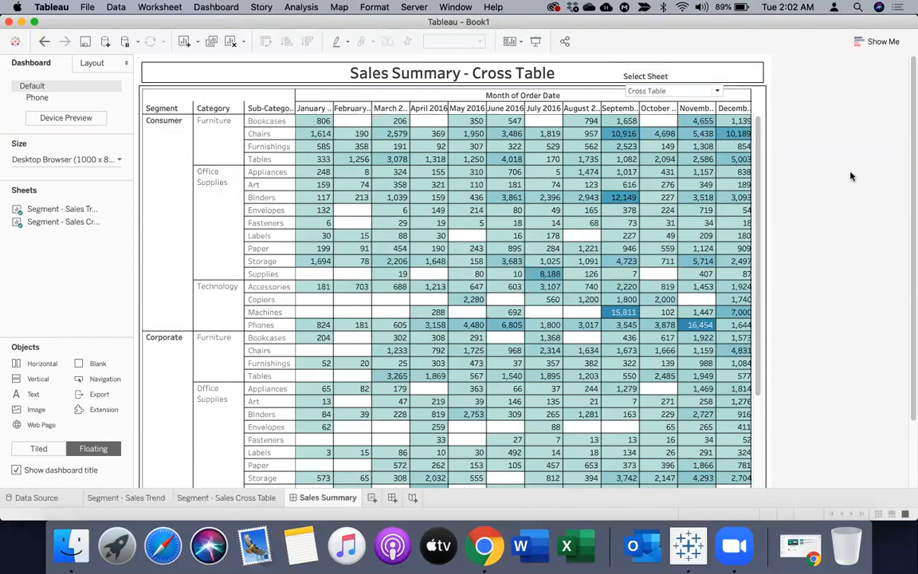
pyautogui.click(222, 75)
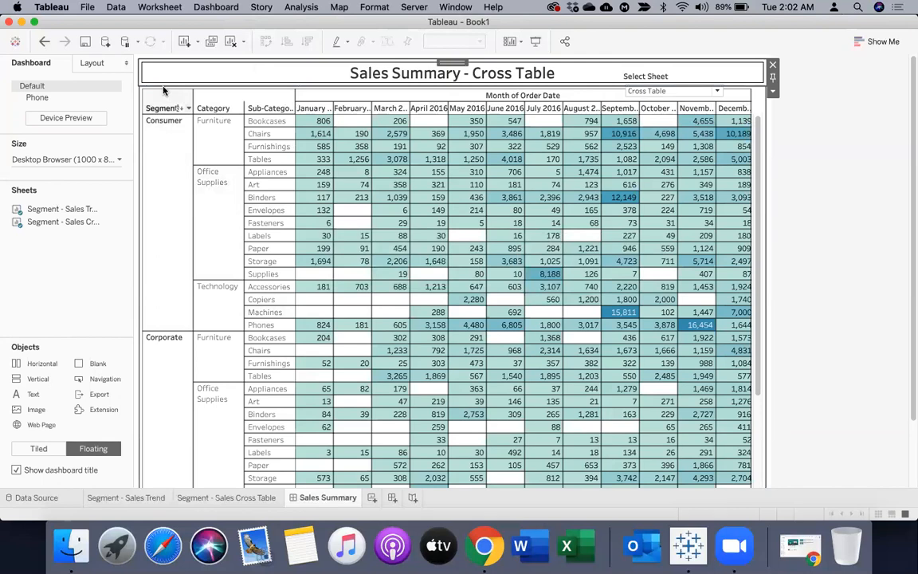
pyautogui.moveTo(161, 86); pyautogui.dragTo(162, 121)
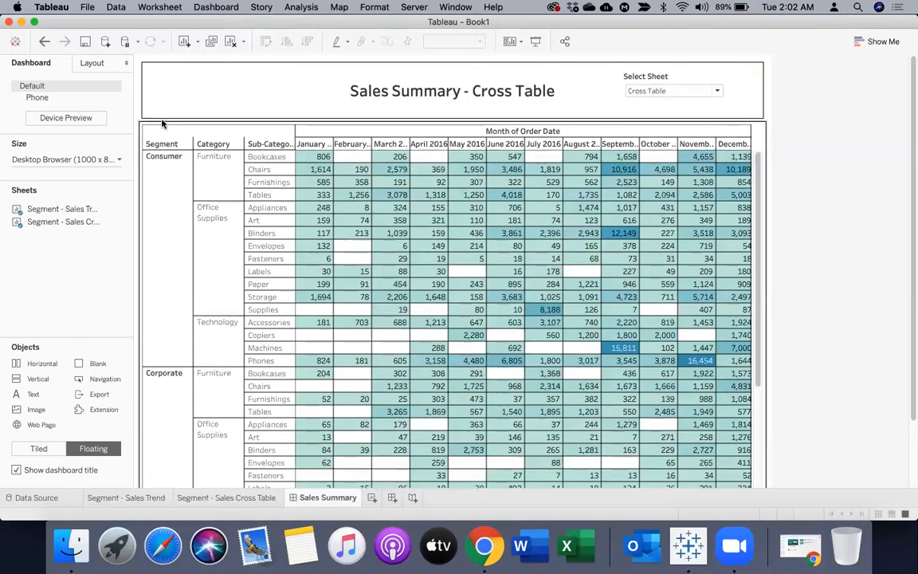
pyautogui.click(661, 85)
pyautogui.moveTo(670, 70); pyautogui.dragTo(672, 80)
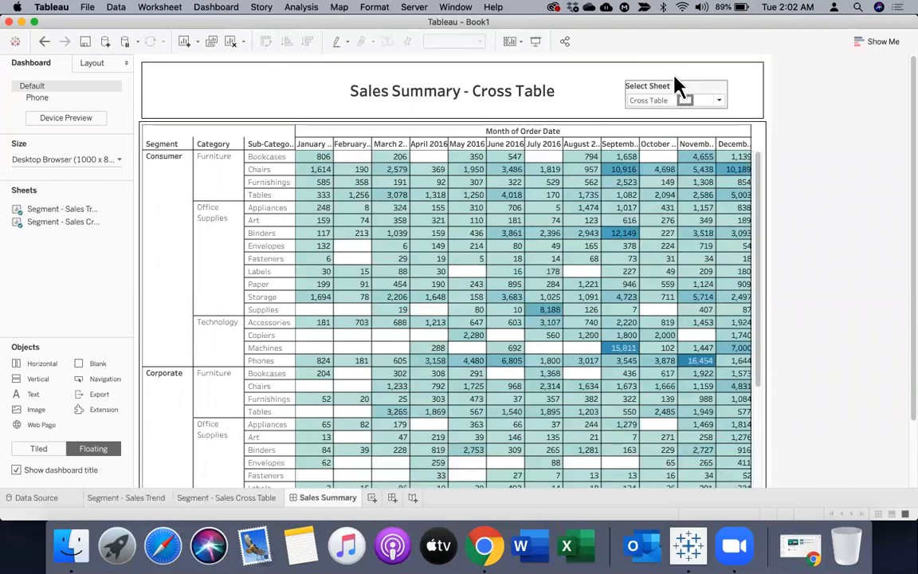
# Step: Preview the dashboard in presentation mode, test Select Sheet with Trend and Cross Table, and return to editing
pyautogui.click(544, 44)
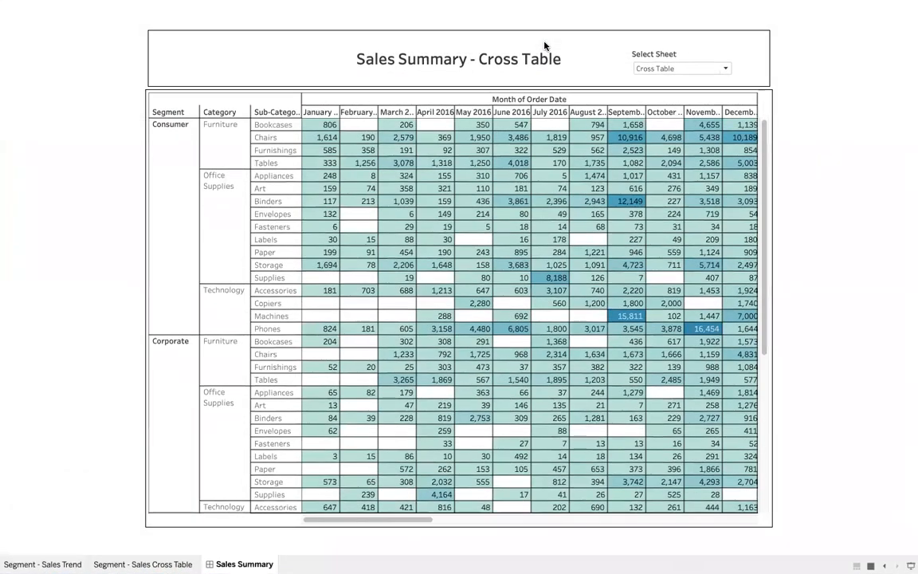
pyautogui.moveTo(765, 190); pyautogui.dragTo(783, 72)
pyautogui.click(657, 69)
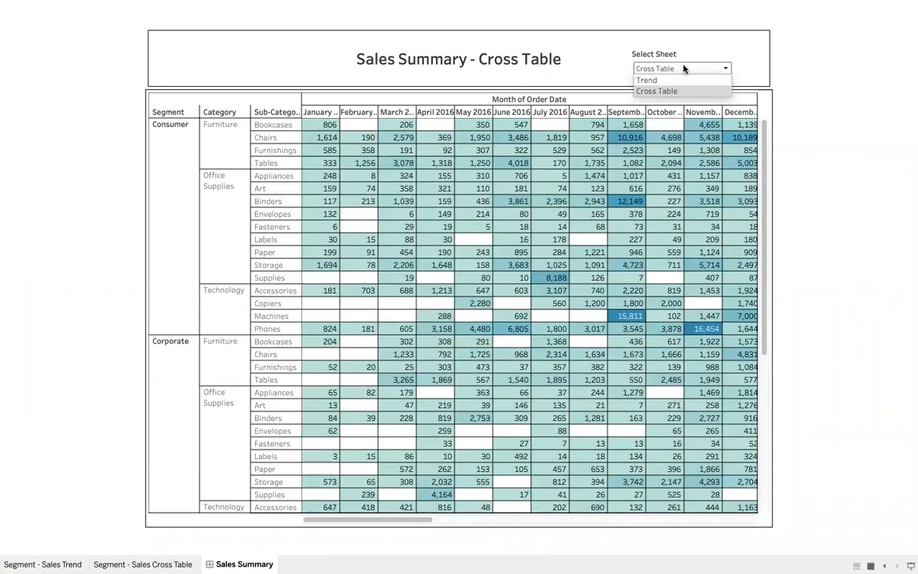
pyautogui.click(657, 81)
pyautogui.click(662, 69)
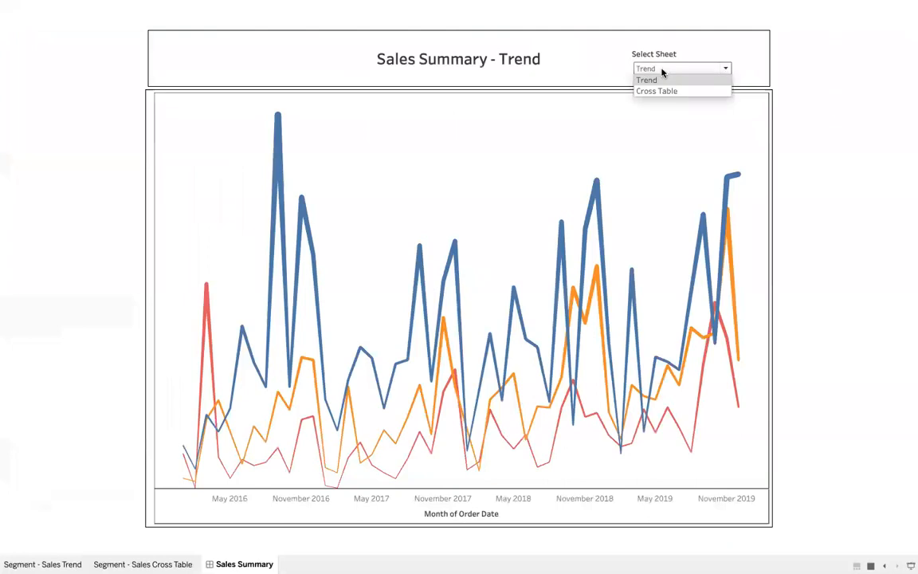
pyautogui.click(653, 91)
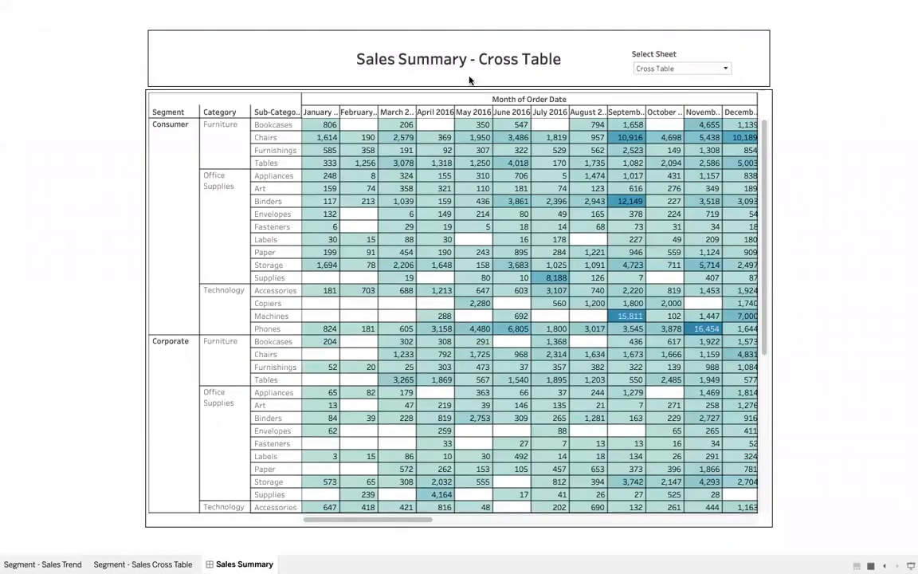
pyautogui.press('Escape')
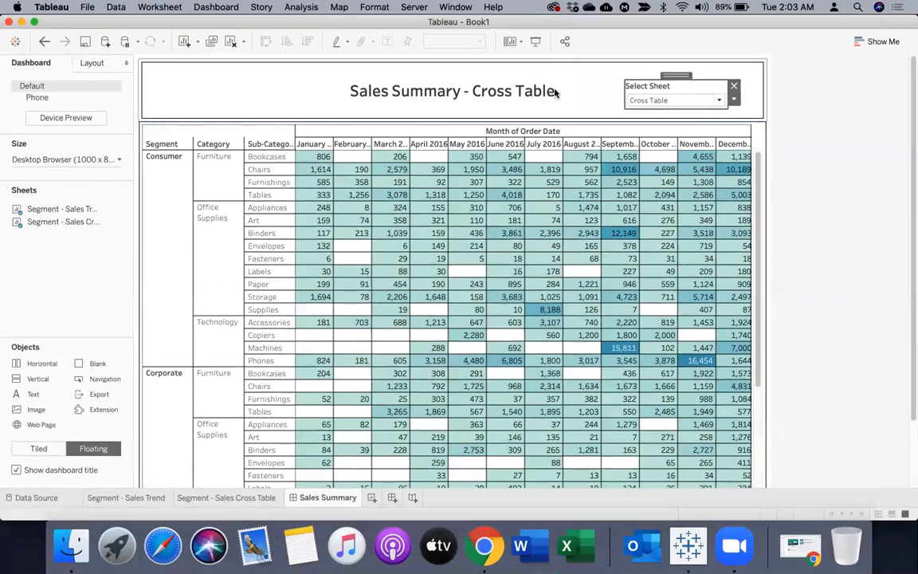
# Step: Center the Select Sheet control's title and set its font size to 12
pyautogui.doubleClick(666, 88)
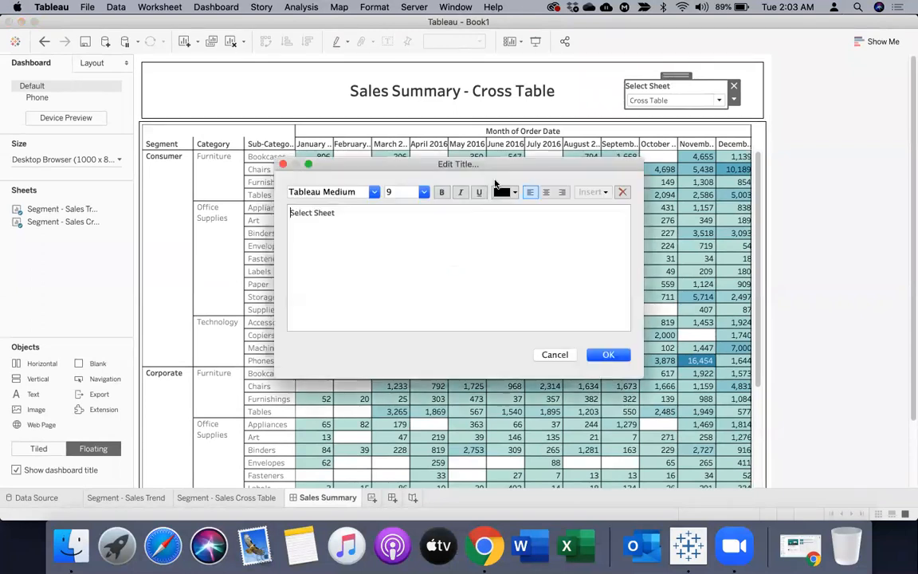
pyautogui.press('super+a')
pyautogui.click(546, 191)
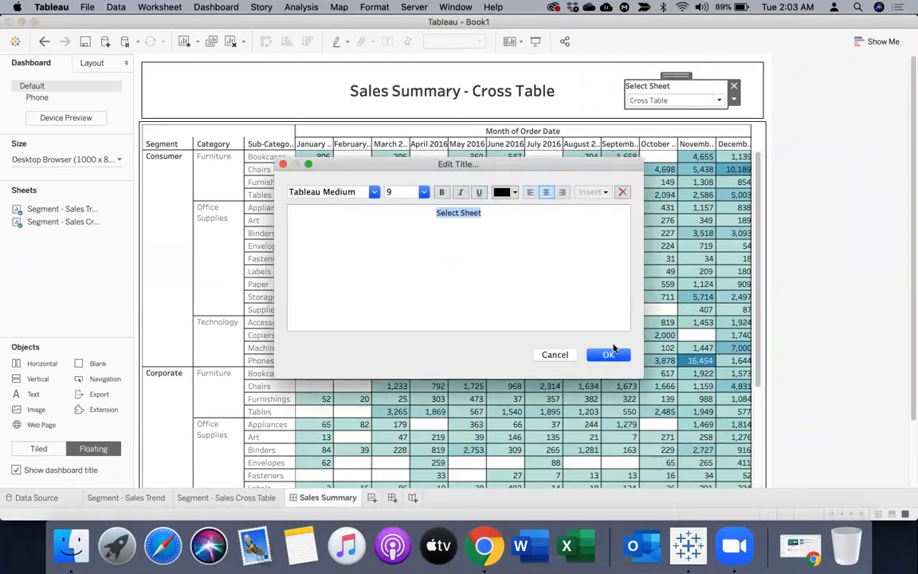
pyautogui.click(424, 191)
pyautogui.click(398, 241)
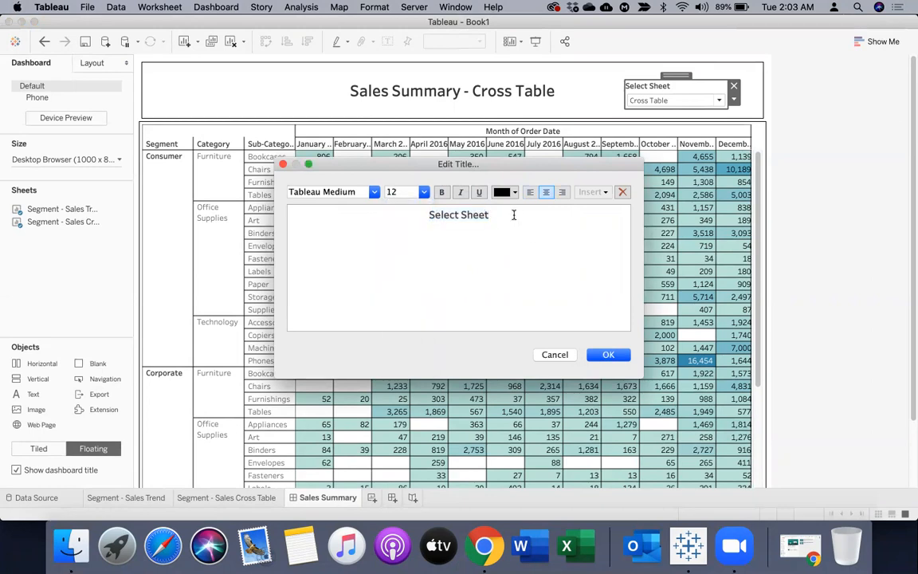
pyautogui.click(609, 356)
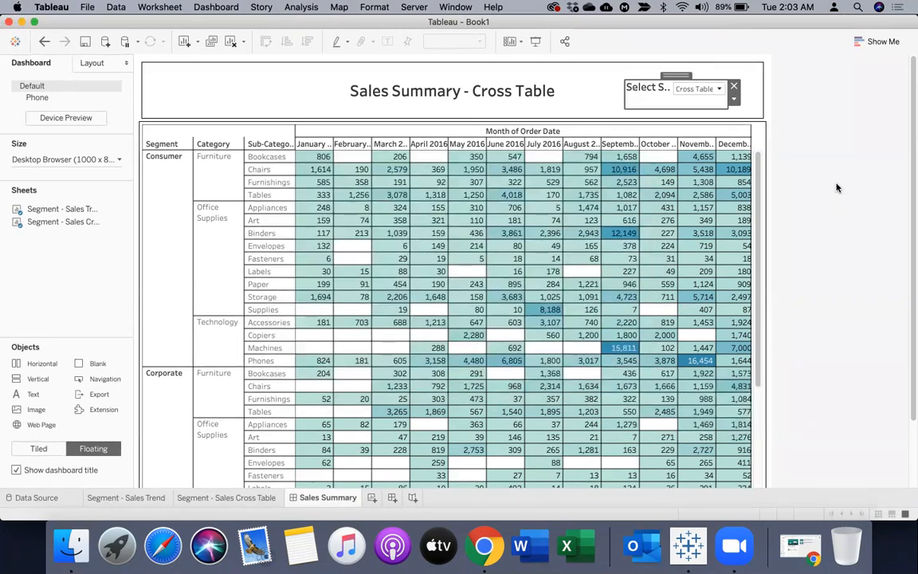
# Step: Widen and slightly heighten the Select Sheet control so its title fits, and position it within the dashboard title area
pyautogui.moveTo(672, 74); pyautogui.dragTo(652, 76)
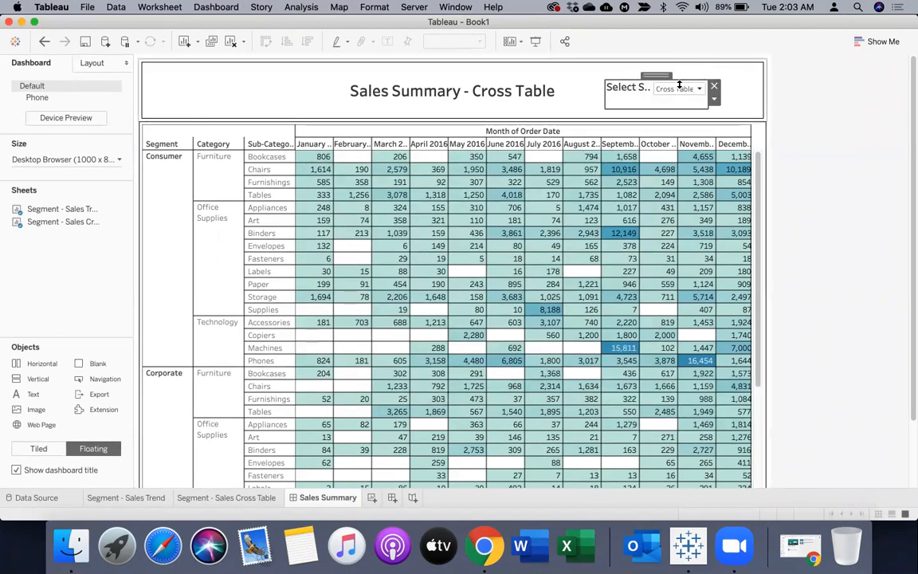
pyautogui.moveTo(709, 96); pyautogui.dragTo(753, 95)
pyautogui.moveTo(676, 109); pyautogui.dragTo(677, 116)
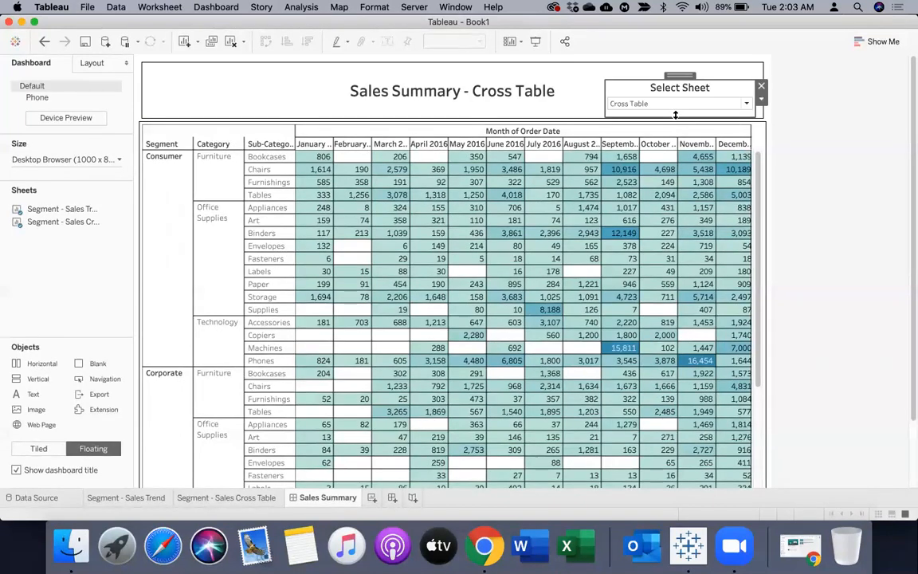
pyautogui.moveTo(675, 76); pyautogui.dragTo(674, 70)
pyautogui.click(839, 168)
# Step: Apply light beige shading to the dashboard title
pyautogui.click(315, 93)
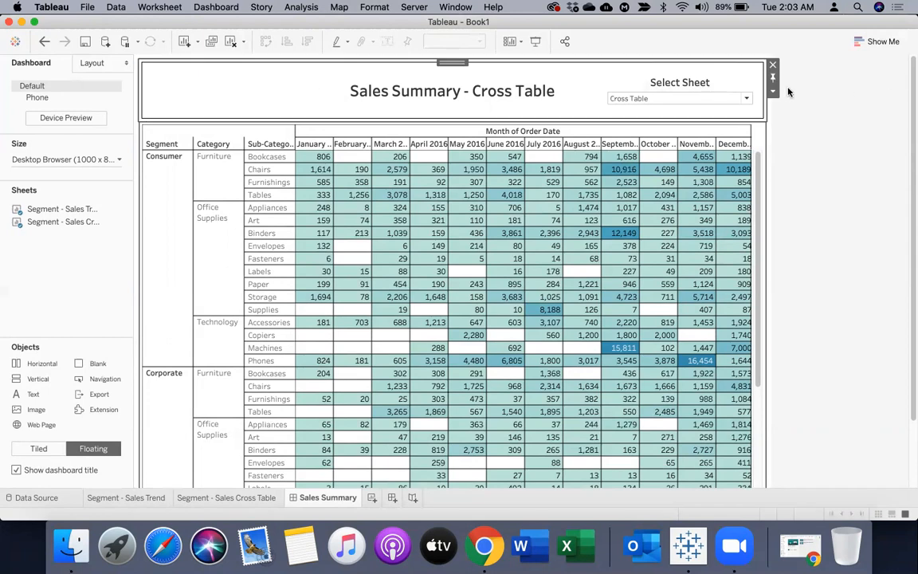
pyautogui.click(772, 91)
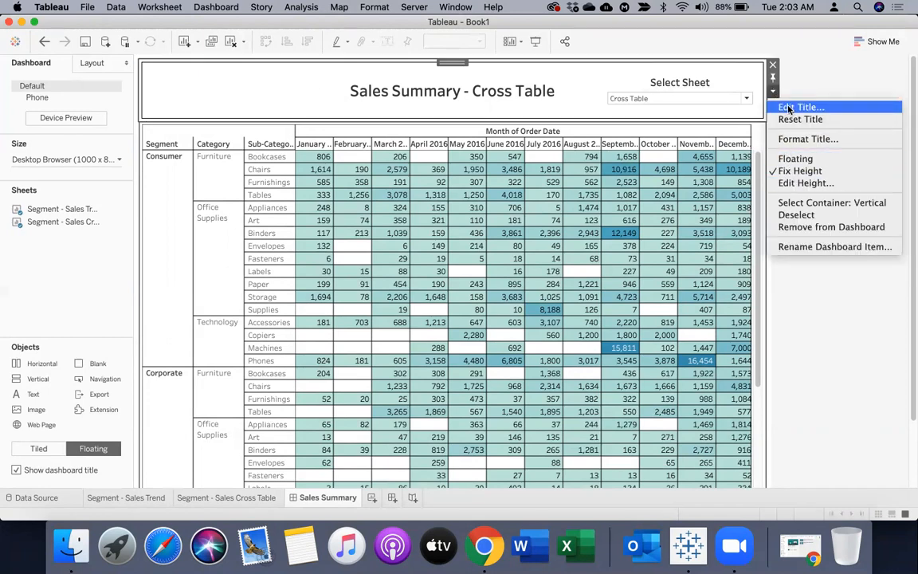
pyautogui.click(793, 139)
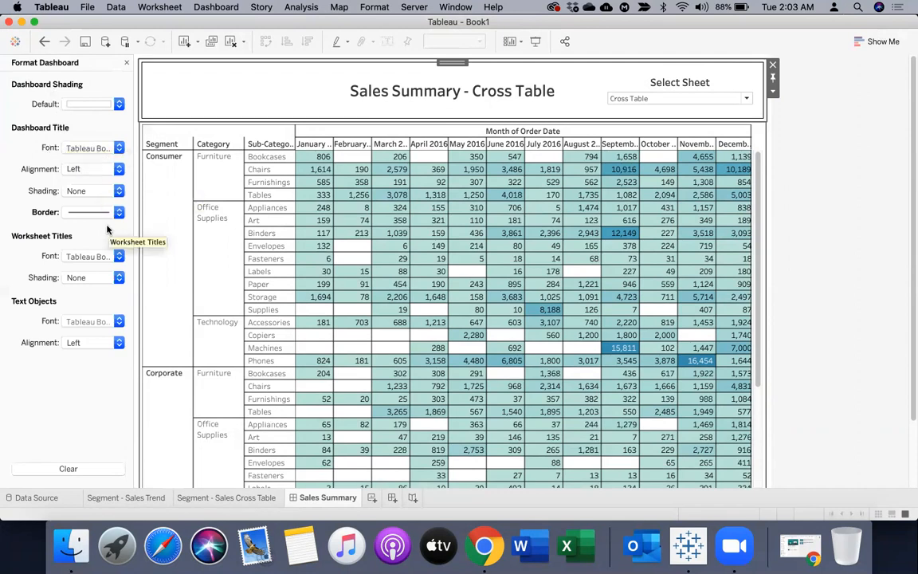
pyautogui.click(76, 191)
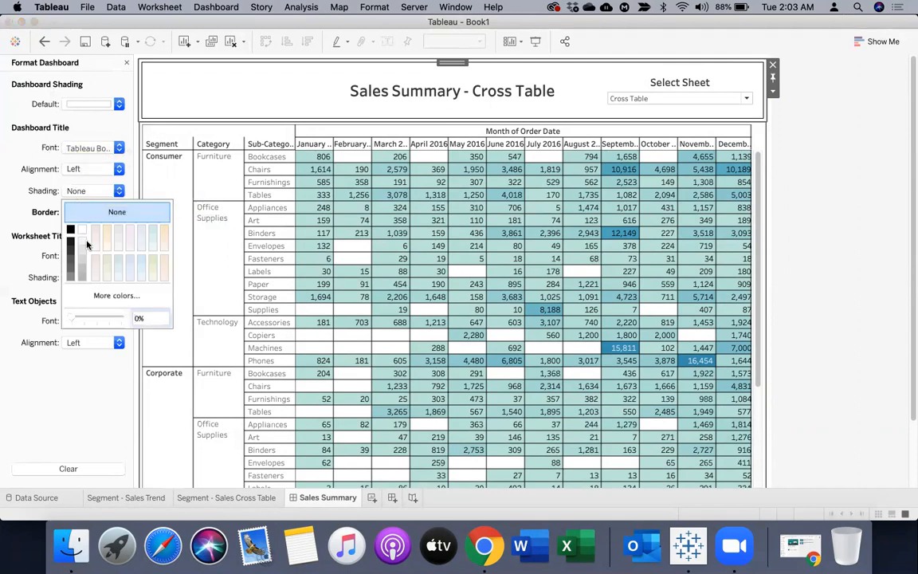
pyautogui.click(95, 230)
pyautogui.click(892, 219)
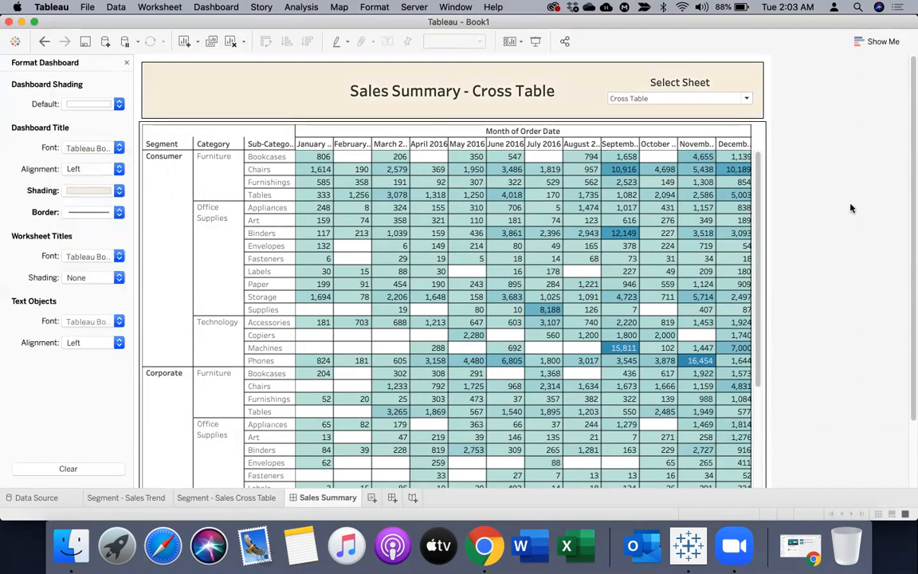
# Step: Present the dashboard and test the formatted header by switching Select Sheet between Trend and Cross Table, ending on Cross Table
pyautogui.click(535, 41)
pyautogui.click(650, 67)
pyautogui.click(653, 79)
pyautogui.click(666, 68)
pyautogui.click(635, 89)
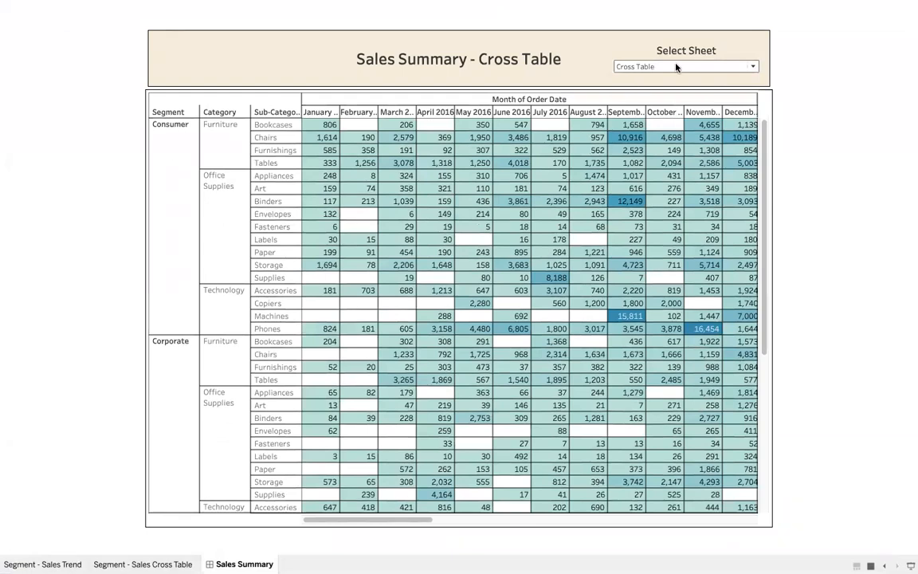
pyautogui.click(676, 67)
pyautogui.click(640, 78)
pyautogui.click(644, 69)
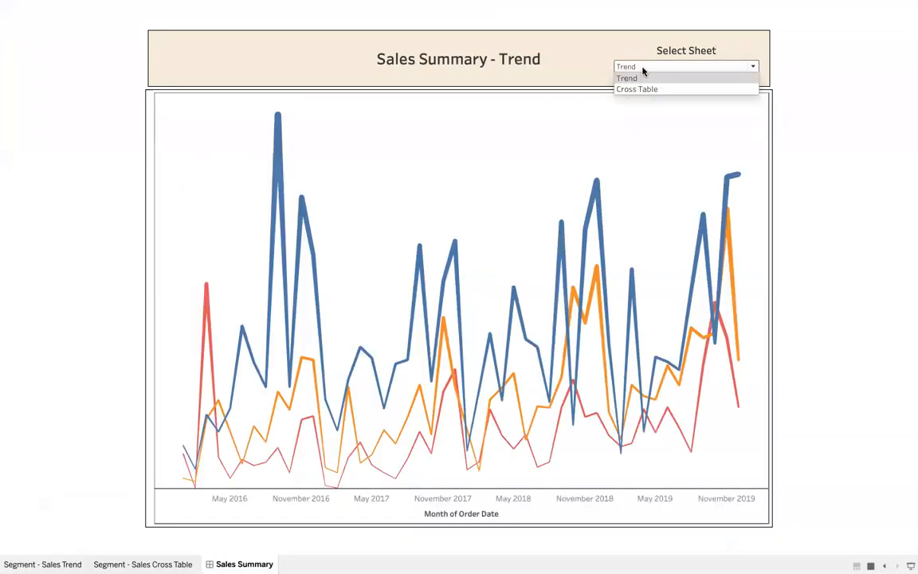
pyautogui.click(635, 89)
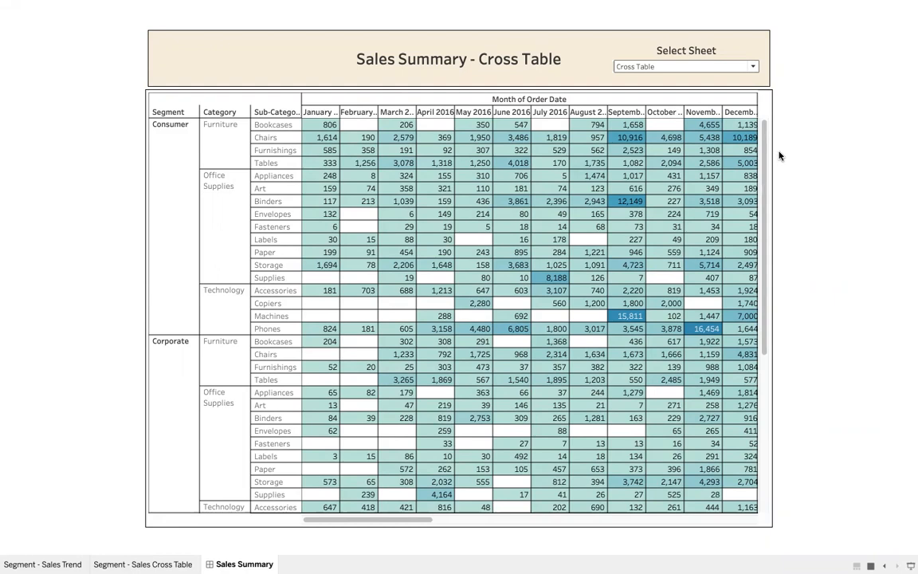
# Step: Alternate Select Sheet repeatedly between Trend and Cross Table, leave it on Trend, and exit presentation mode
pyautogui.click(724, 66)
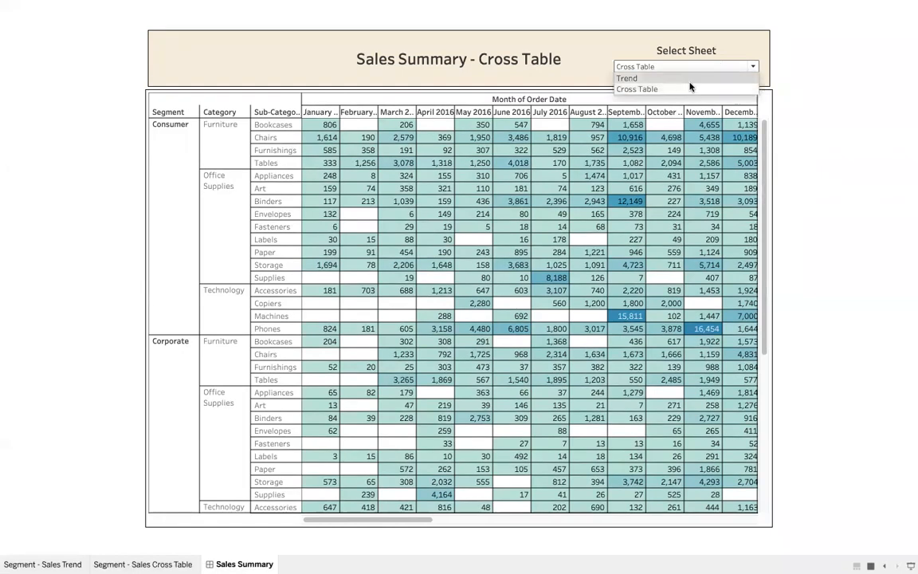
pyautogui.click(676, 77)
pyautogui.click(678, 66)
pyautogui.click(649, 88)
pyautogui.click(688, 66)
pyautogui.click(668, 76)
pyautogui.click(666, 67)
pyautogui.click(646, 88)
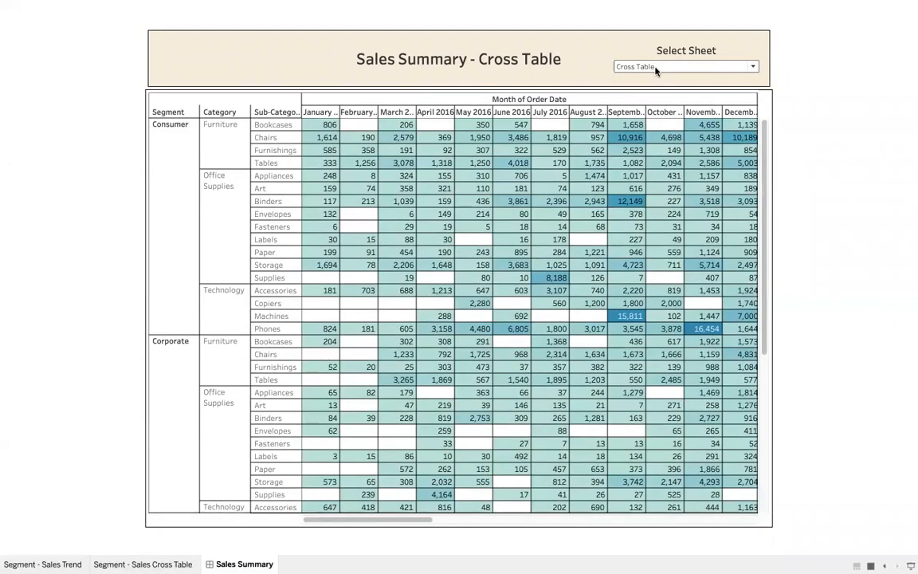
pyautogui.click(656, 68)
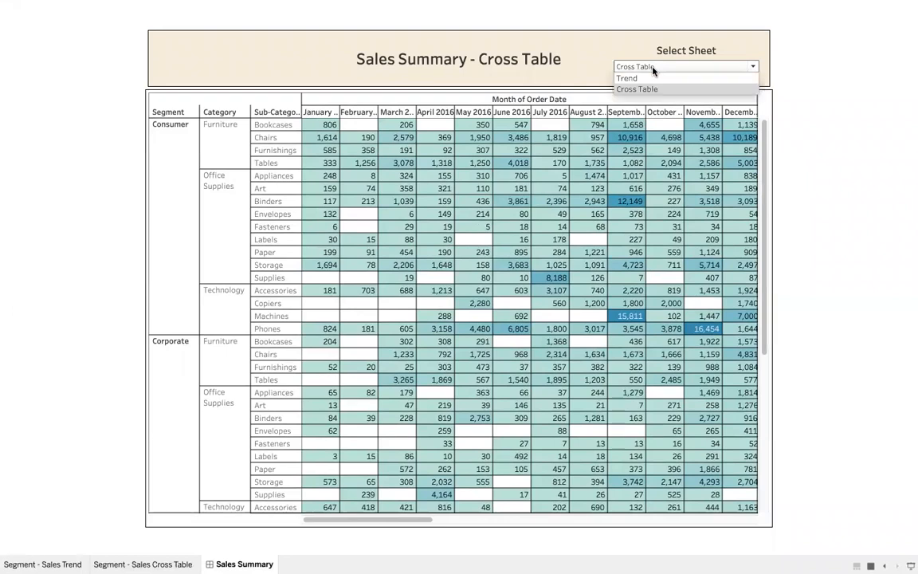
pyautogui.click(626, 78)
pyautogui.click(648, 68)
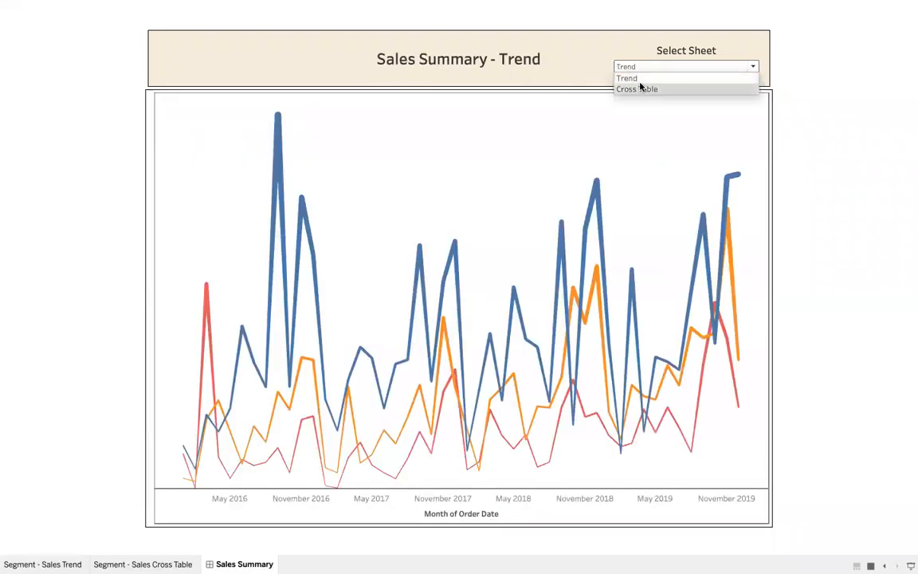
pyautogui.click(641, 90)
pyautogui.click(657, 68)
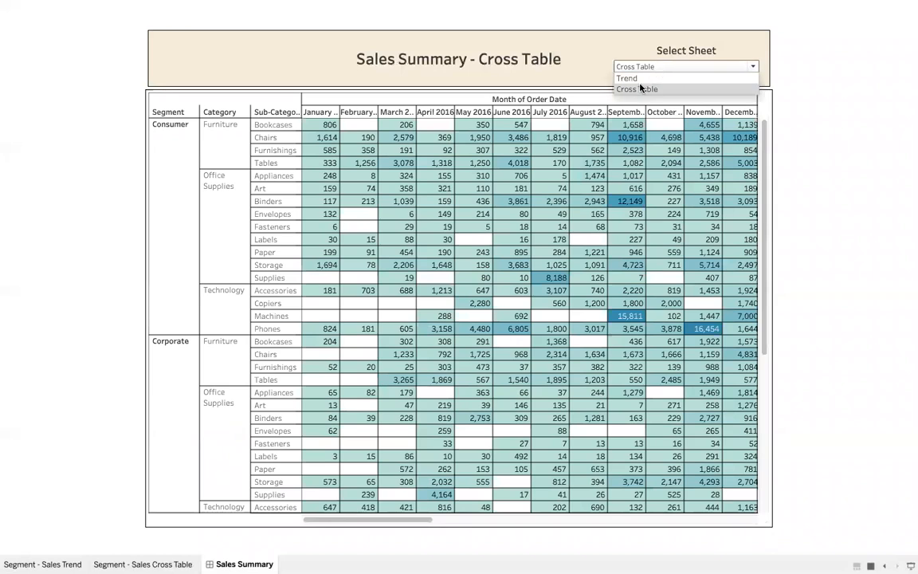
pyautogui.click(636, 79)
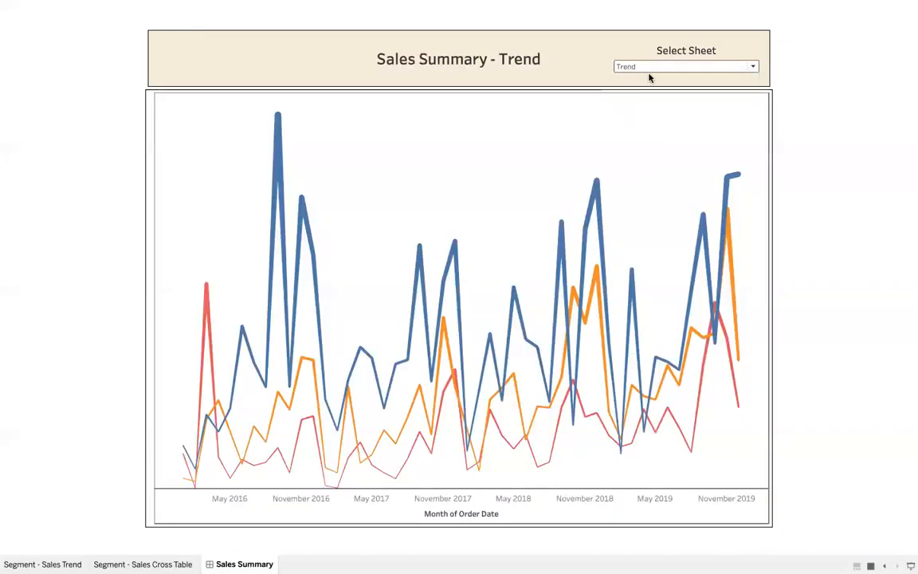
pyautogui.click(655, 68)
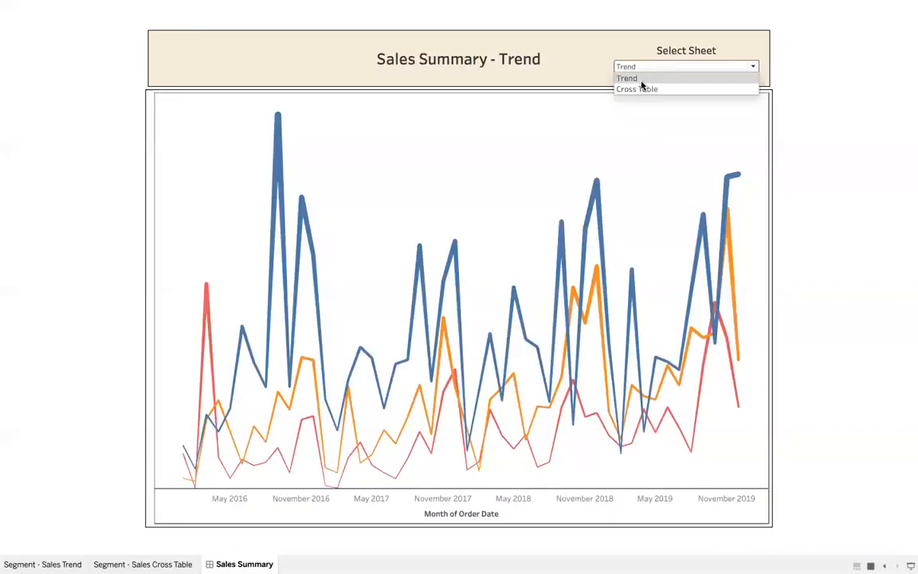
pyautogui.click(641, 88)
pyautogui.click(638, 67)
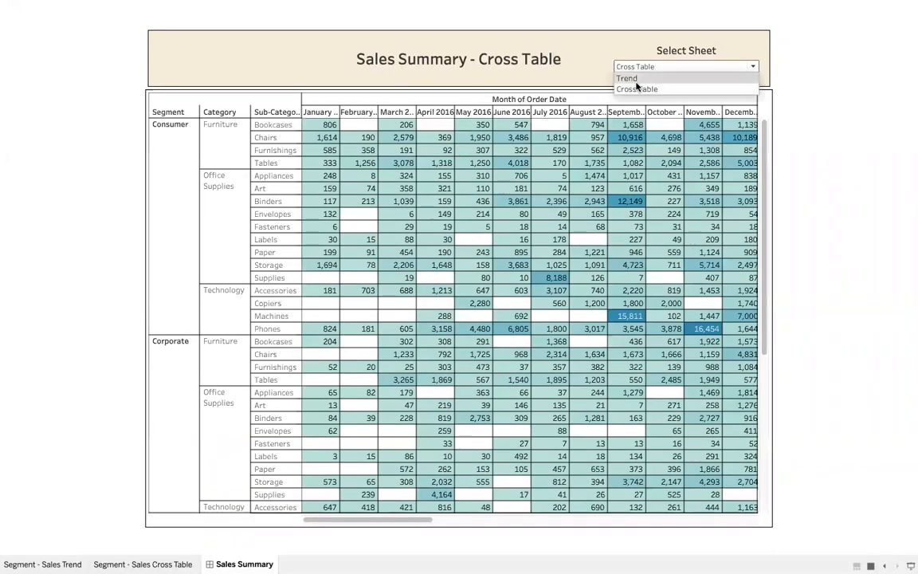
pyautogui.click(635, 79)
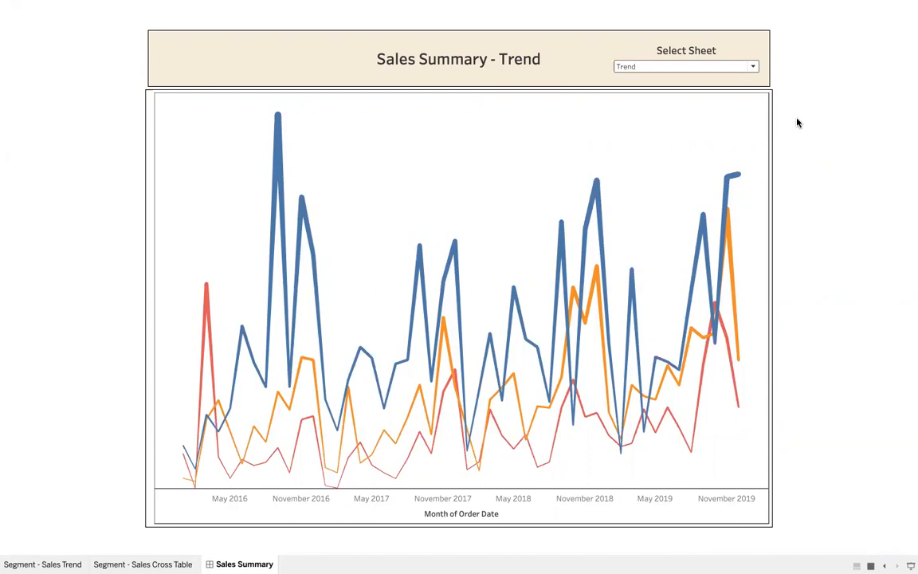
pyautogui.press('Escape')
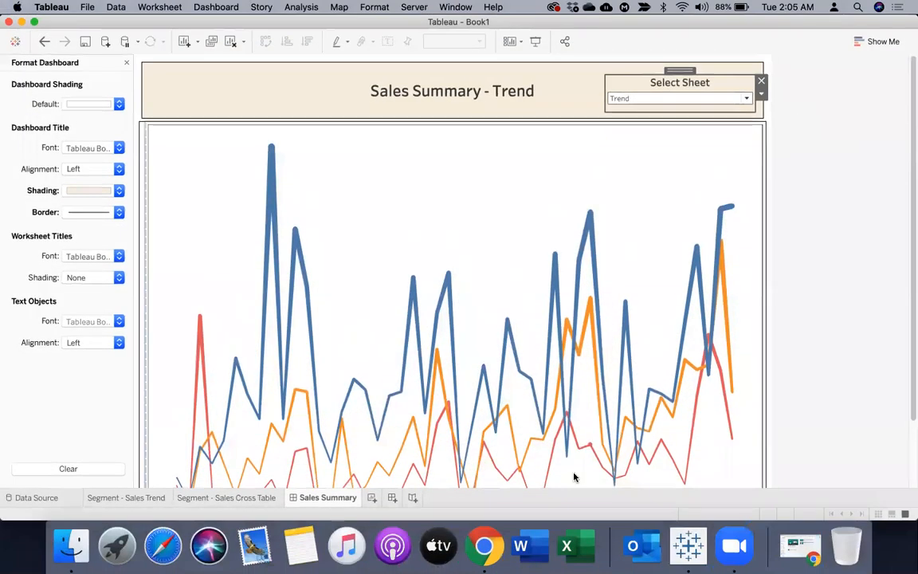